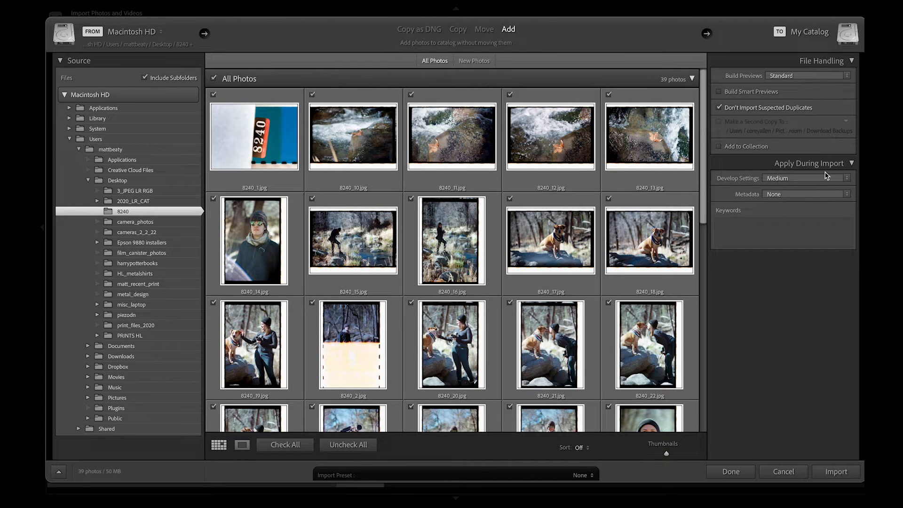
Set the import's develop settings to None and import the checked photos from the 8240 folder into the catalog.
click(840, 178)
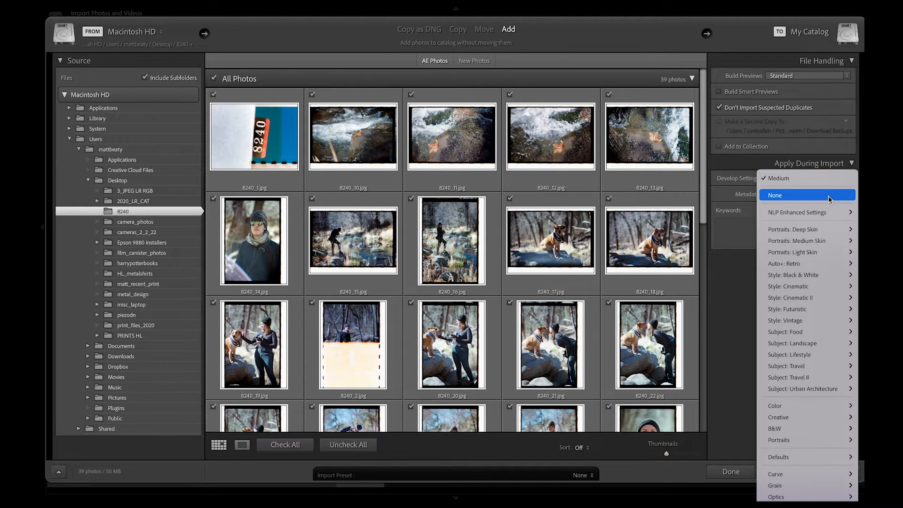
click(829, 196)
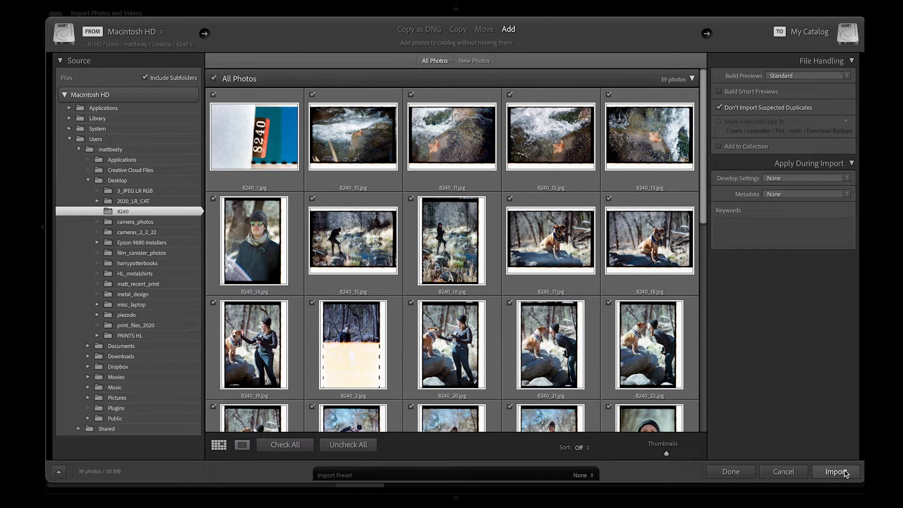
click(823, 470)
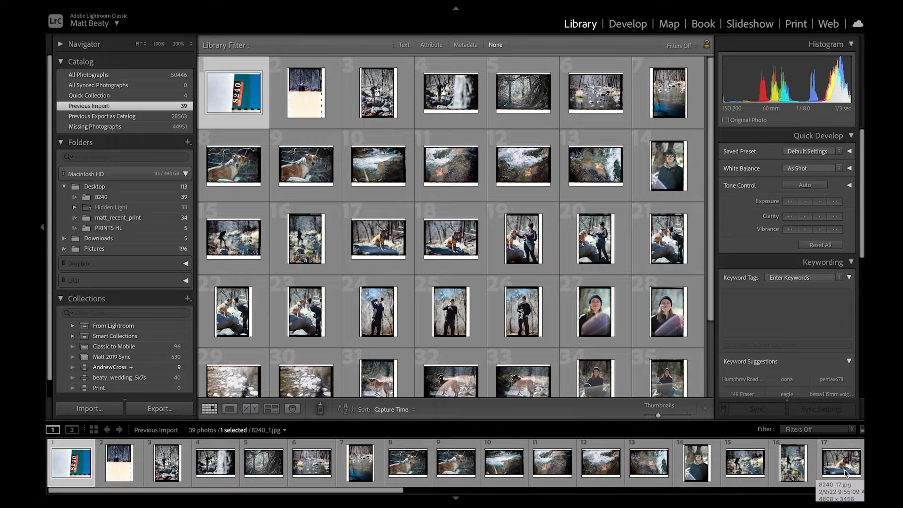
Look through the first imported scans in Loupe view and inspect the detail of 8240_5.jpg at 200% and 100% zoom.
key(e)
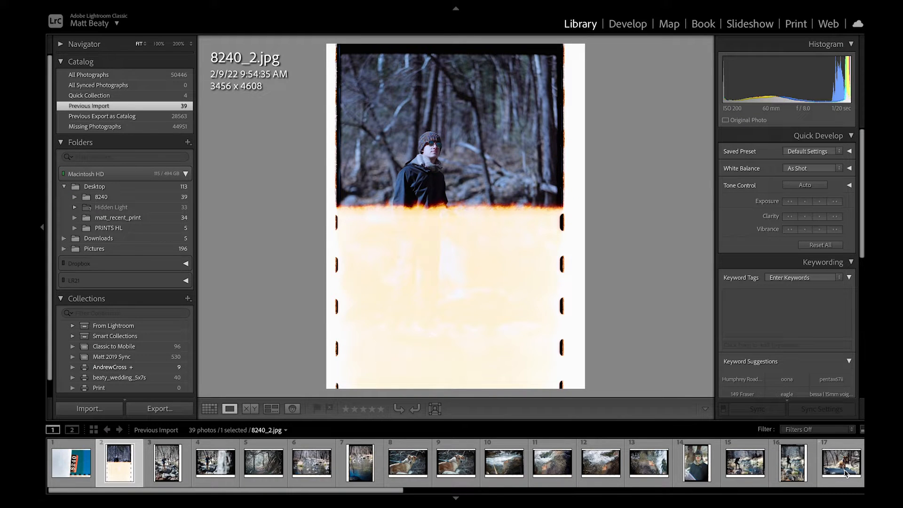
key(Right)
key(Right)
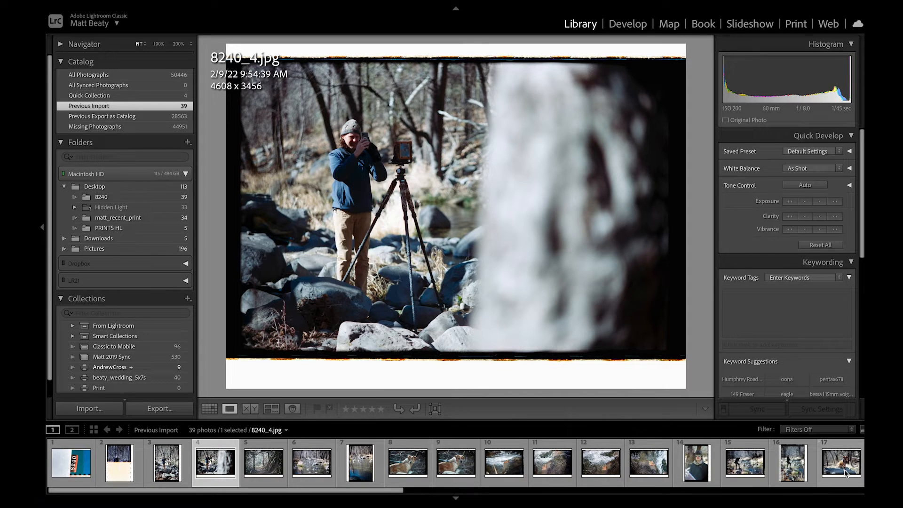
key(Right)
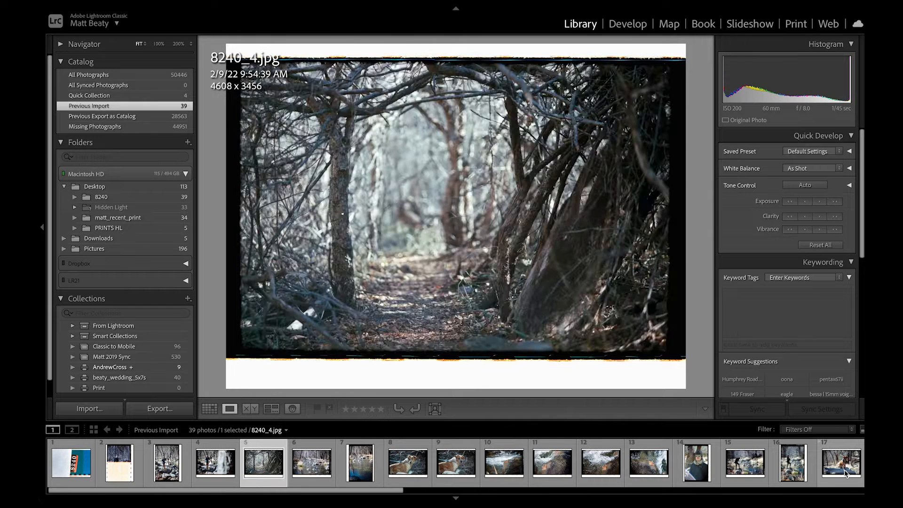
key(Right)
key(Left)
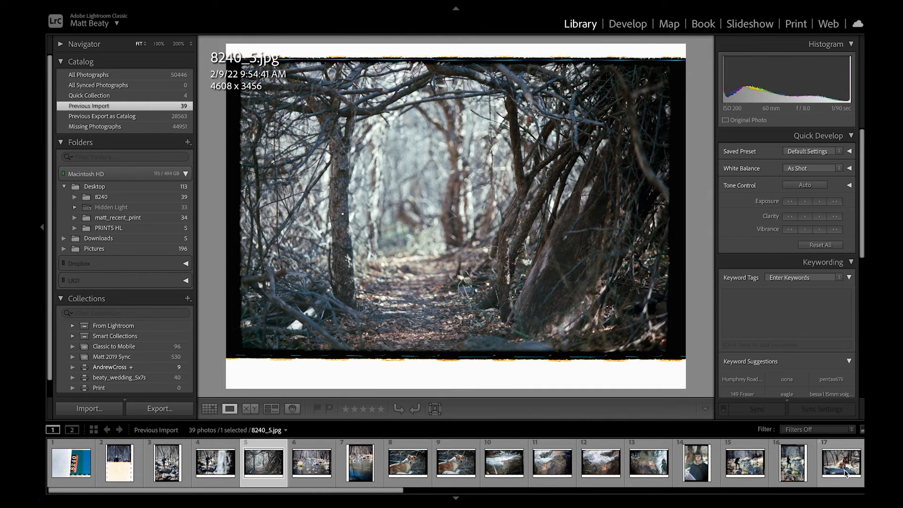
click(556, 203)
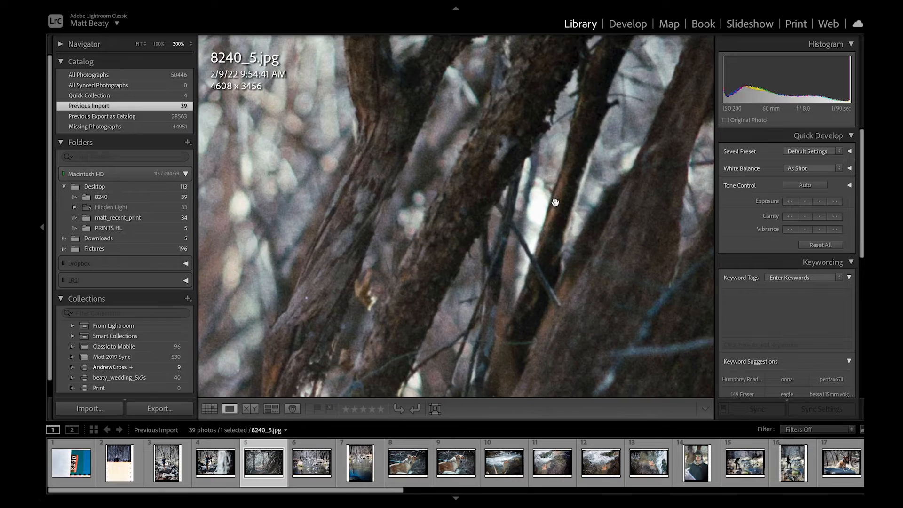
click(159, 44)
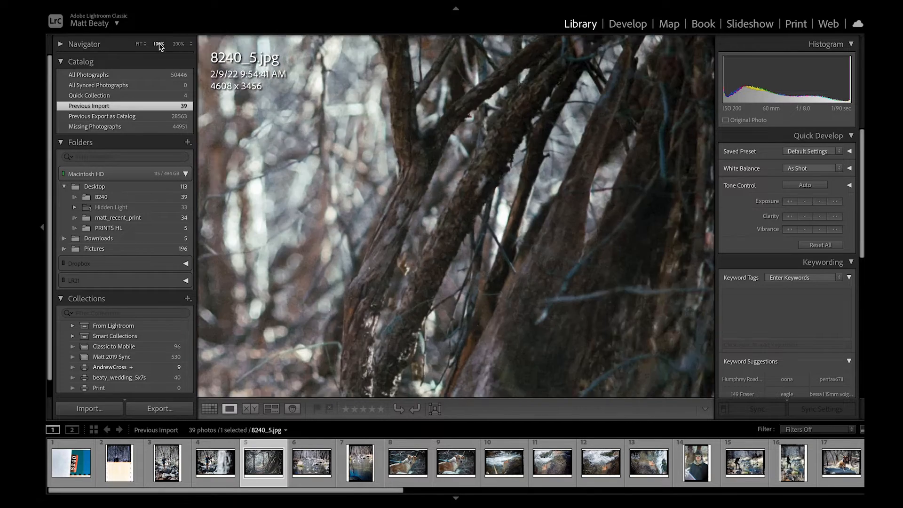
drag(305, 154, 603, 94)
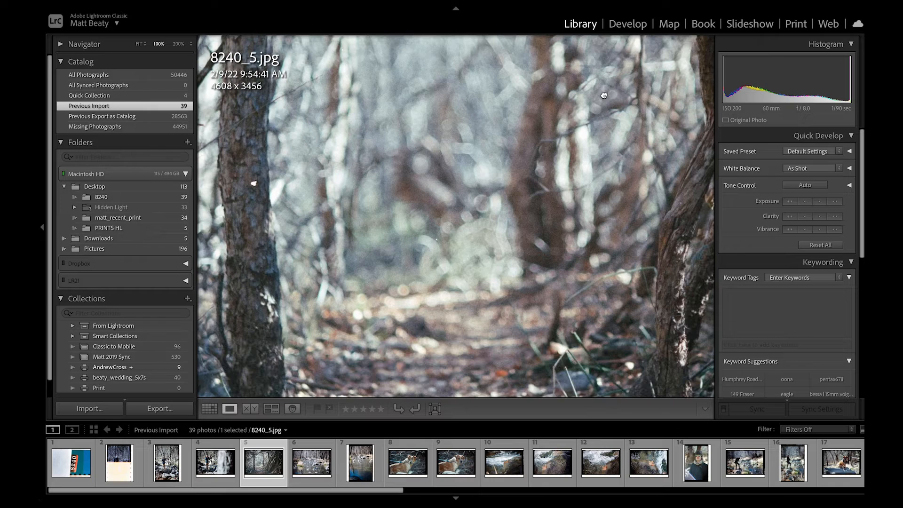
click(499, 168)
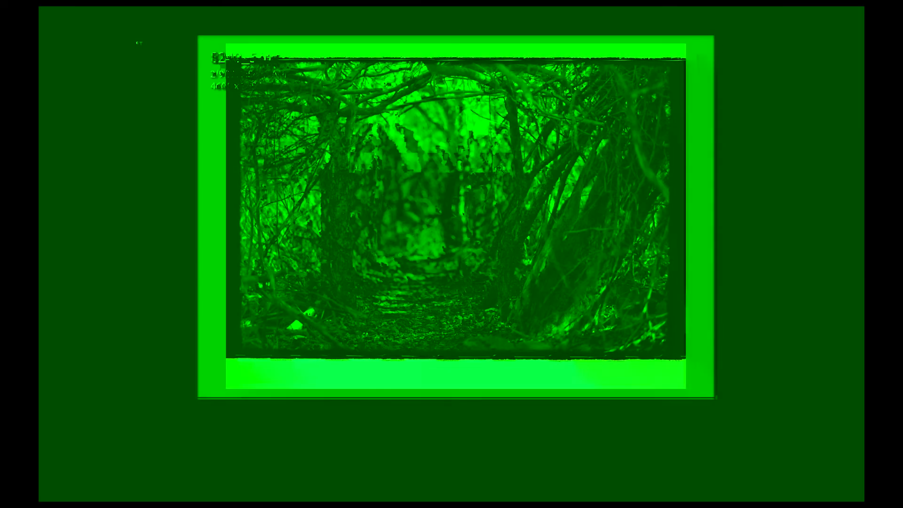
Browse on to the dog photo 8240_8.jpg and examine its detail at 100% zoom, returning to the fitted view.
key(Right)
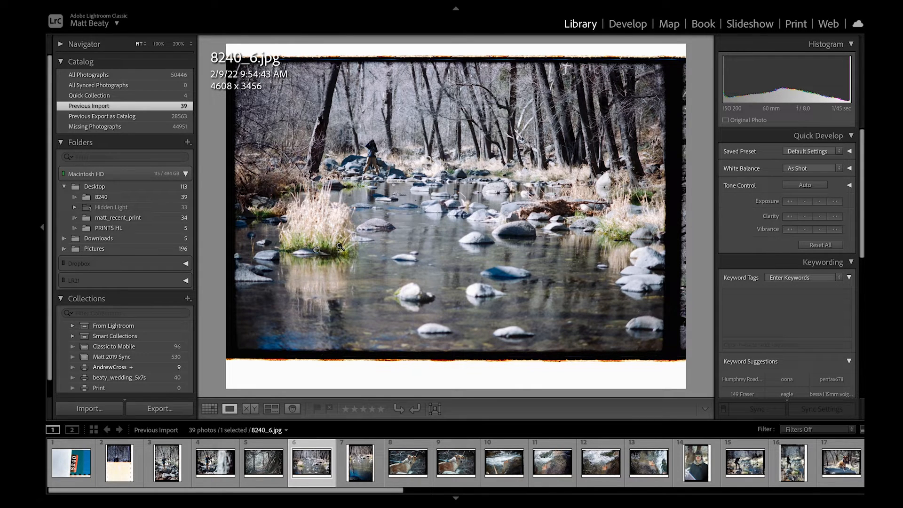
key(Right)
key(Right)
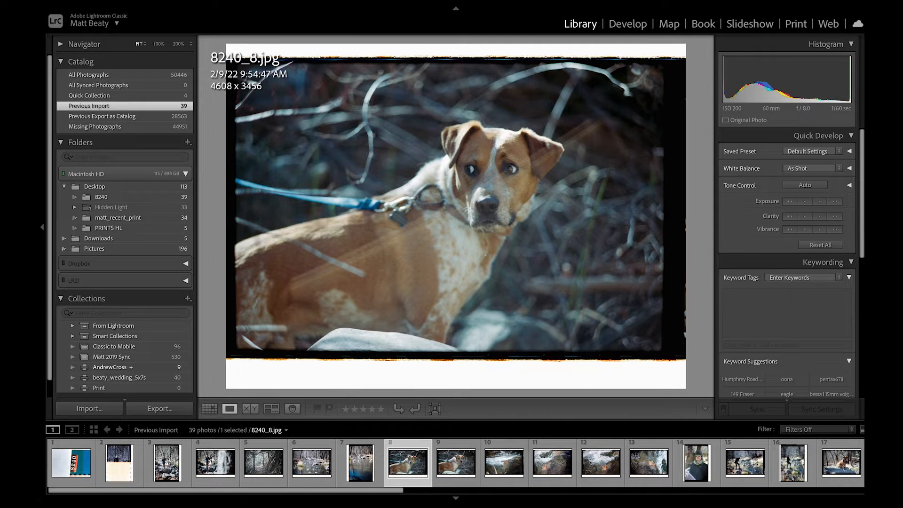
click(513, 146)
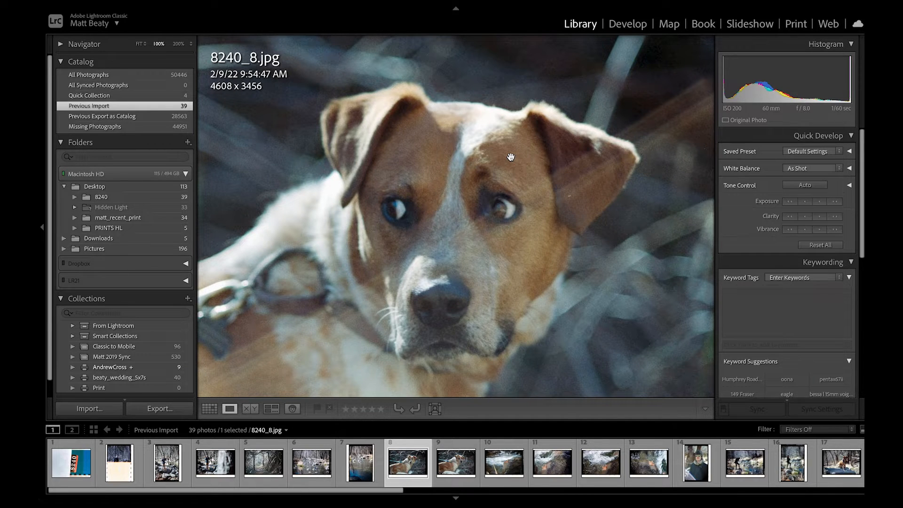
click(510, 156)
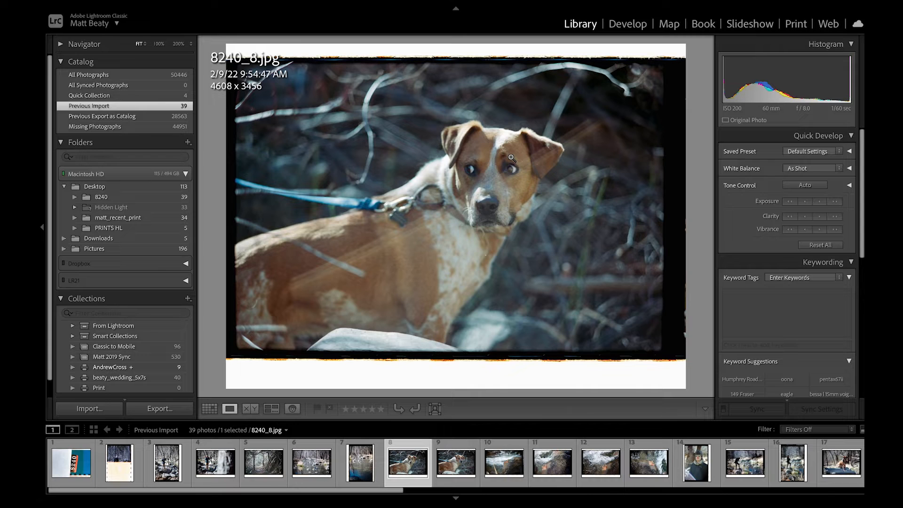
Review the scans from 8240_9.jpg to 8240_20.jpg one by one in Loupe view and go back to 8240_14.jpg.
key(Right)
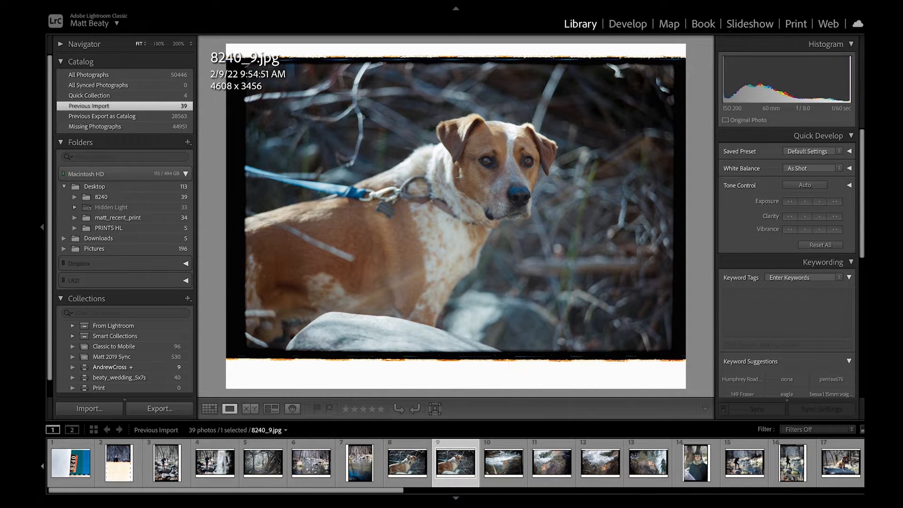
key(Right)
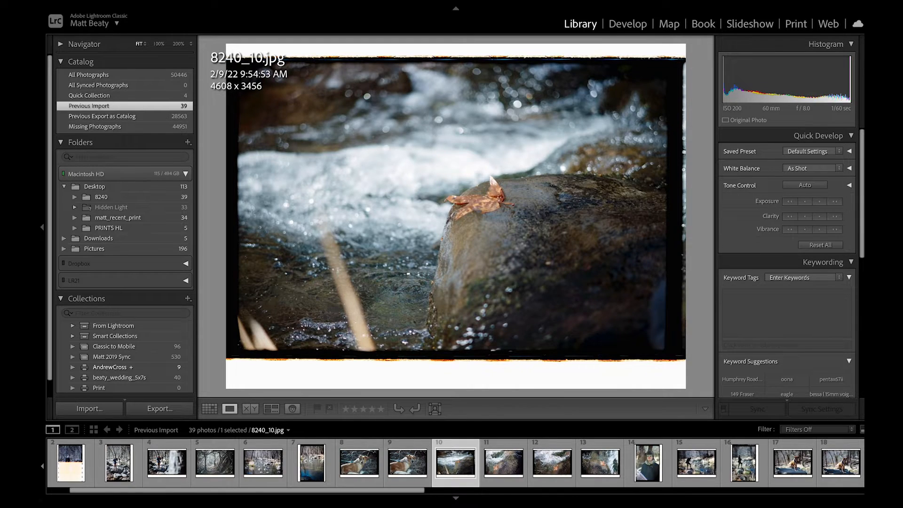
key(Right)
key(Right)
key(Right)
key(Right)
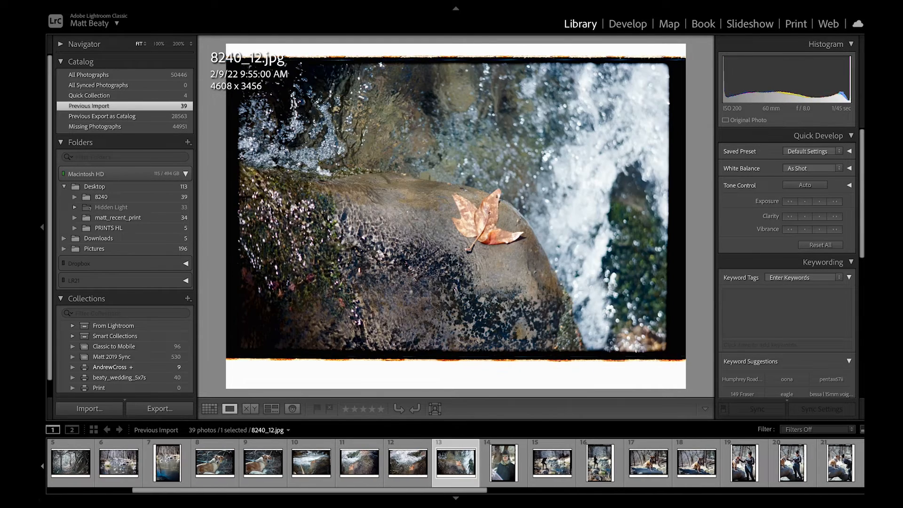
key(Right)
key(Right)
key(Right)
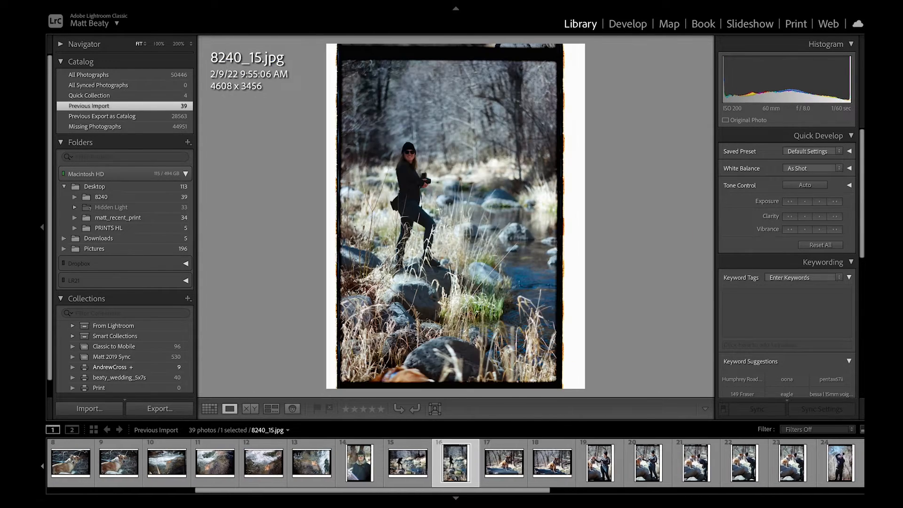
key(Right)
key(Right)
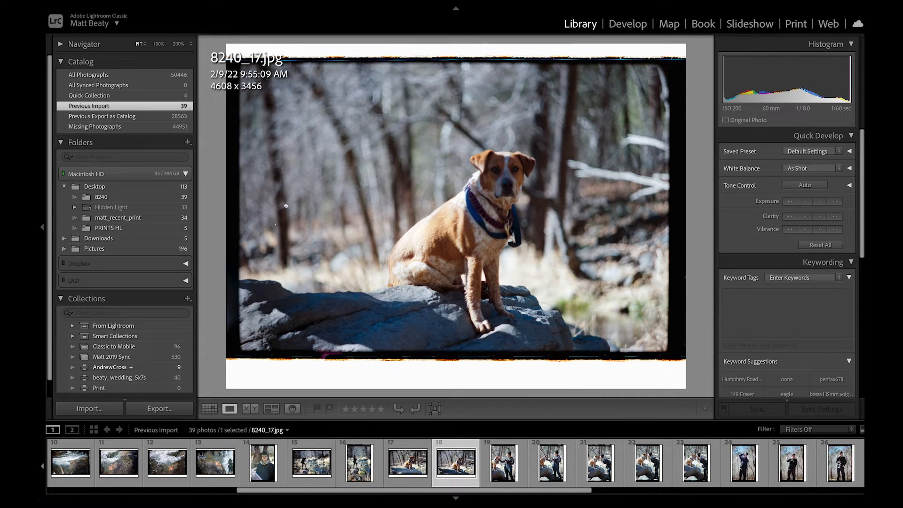
key(Right)
key(Right)
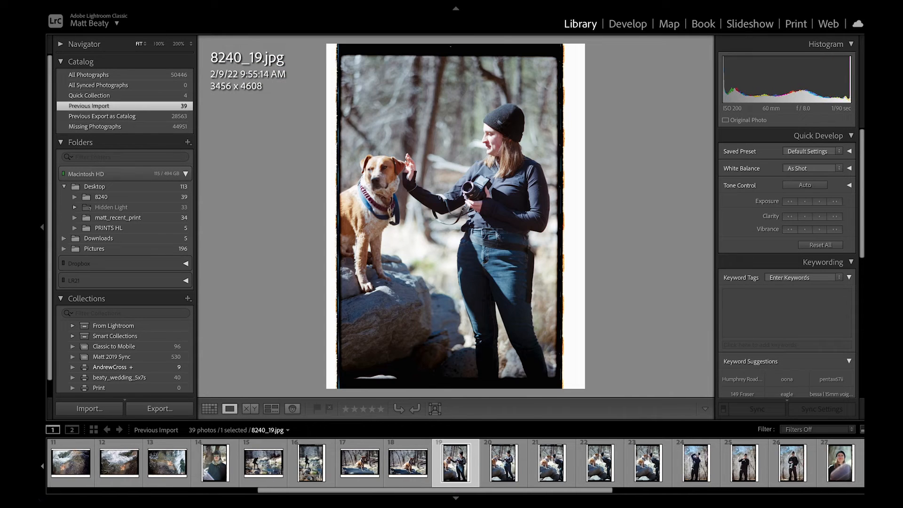
key(Left)
key(Left)
key(Left)
key(Left)
key(Left)
key(Left)
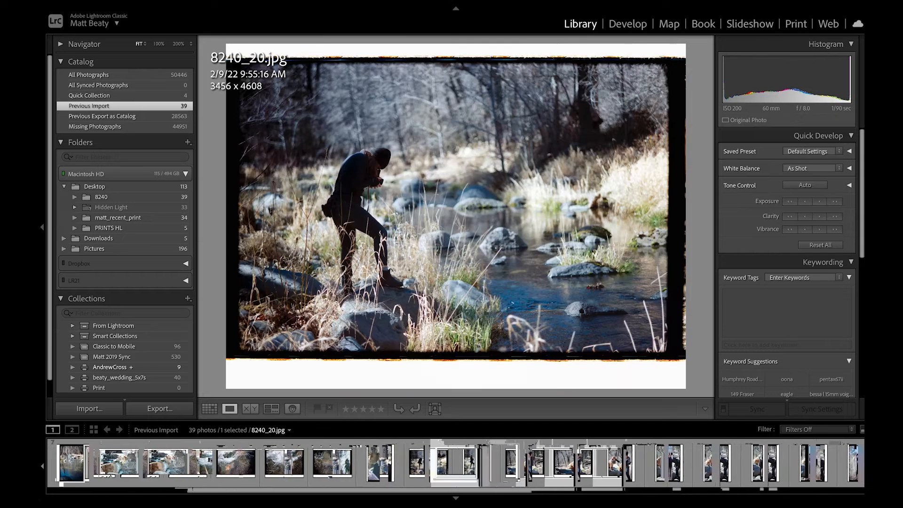
In Grid view, rotate the portrait photos 8240_2.jpg and 8240_3.jpg 90° counterclockwise to landscape.
key(g)
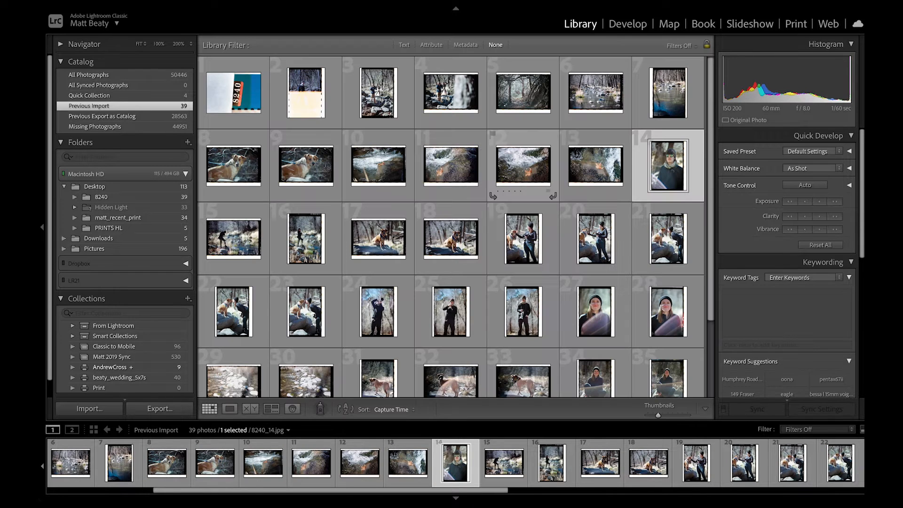
click(313, 82)
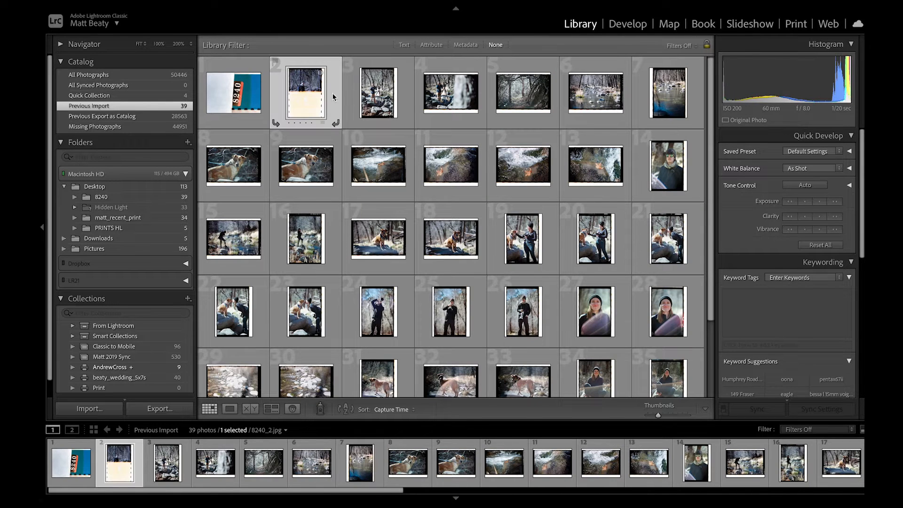
key(ctrl+bracketleft)
key(Right)
key(ctrl+bracketleft)
Rotate the portrait photos 8240_7.jpg, 8240_14.jpg and 8240_16.jpg 90° counterclockwise to landscape.
click(672, 93)
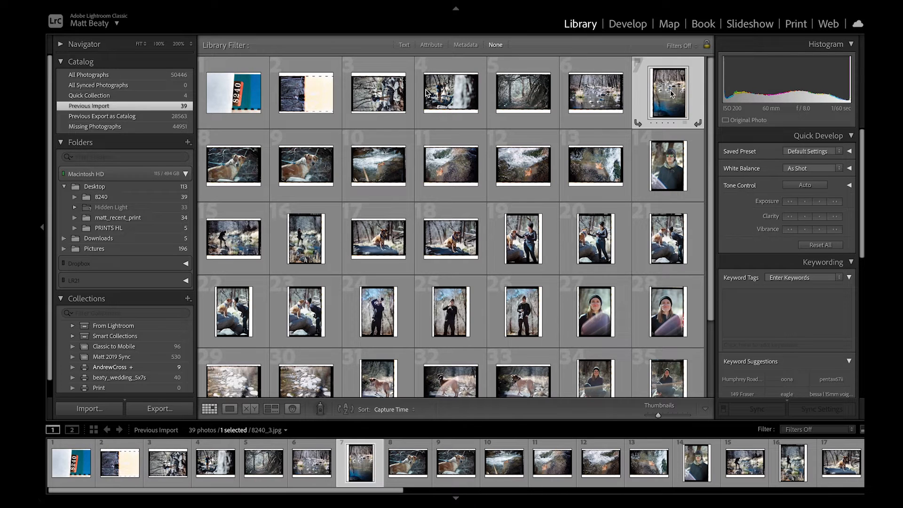
key(ctrl+bracketleft)
click(665, 182)
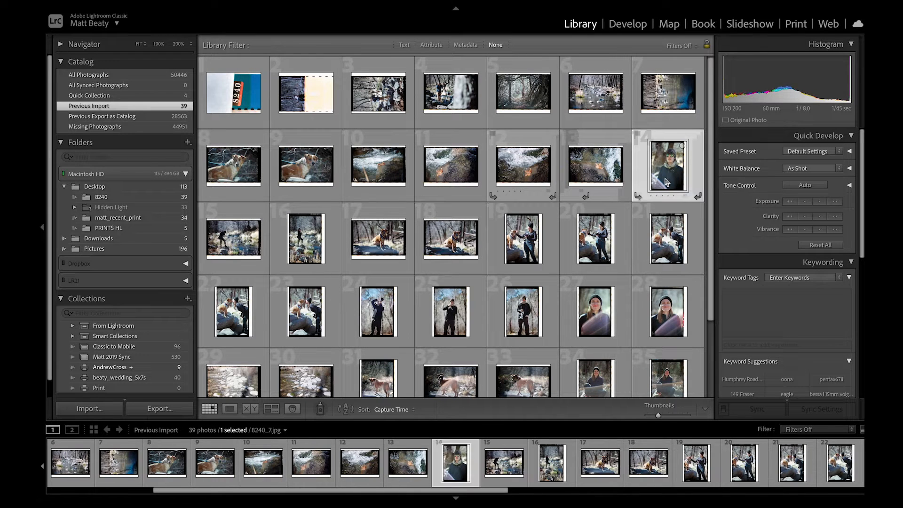
key(ctrl+bracketleft)
click(300, 236)
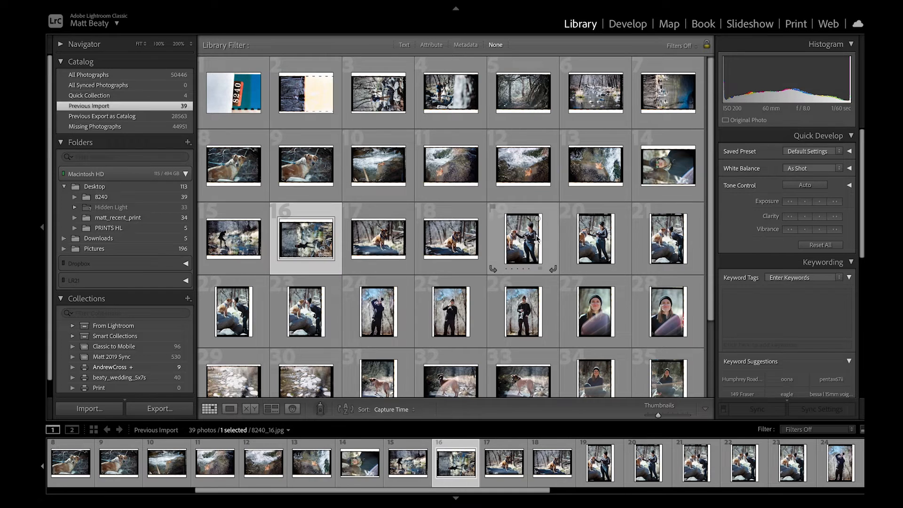
Select the ten consecutive portrait photos from 8240_19.jpg through 8240_28.jpg and rotate them together 90° counterclockwise.
click(537, 238)
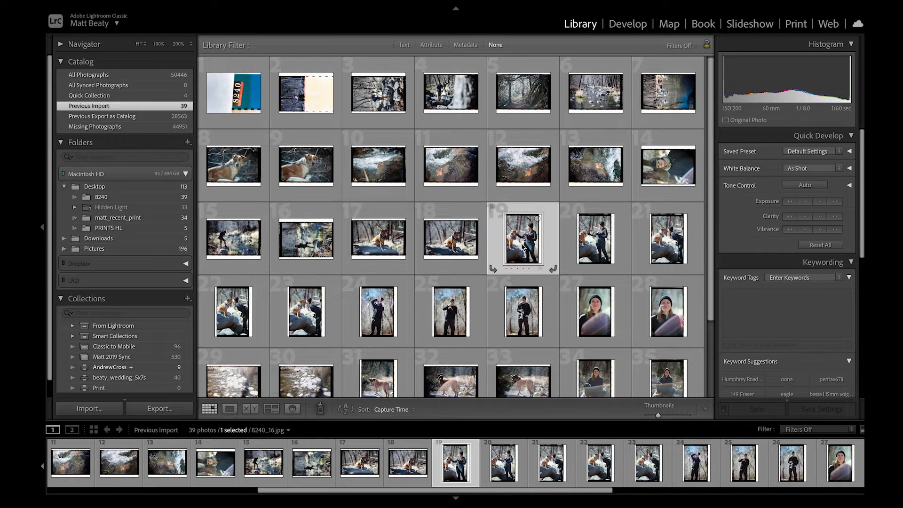
shift+click(537, 318)
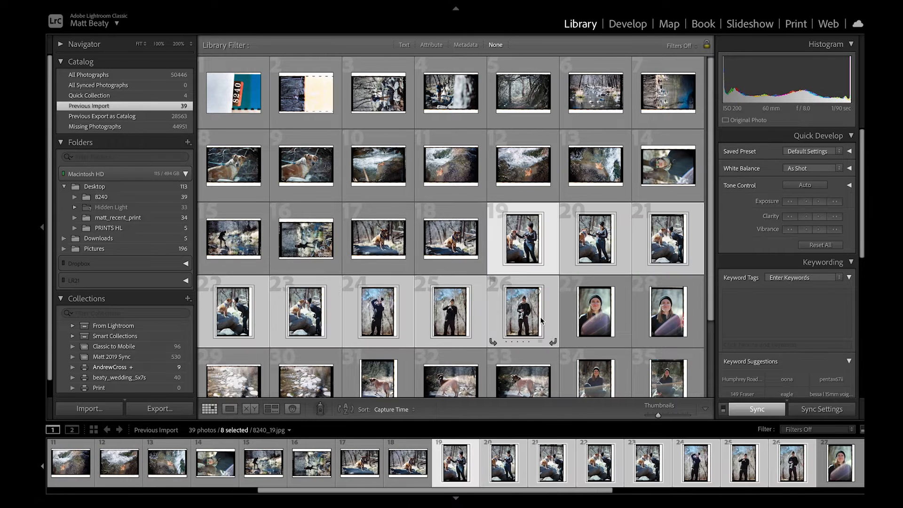
shift+click(661, 316)
key(ctrl+bracketleft)
Rotate the portrait dog photo 8240_31.jpg 90° counterclockwise to landscape.
scroll(546, 301, down, 3)
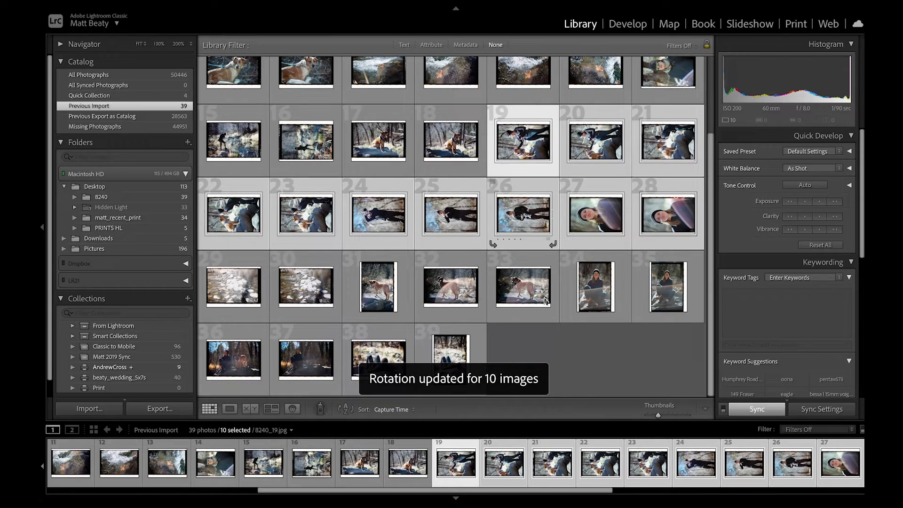
click(378, 289)
key(ctrl+bracketleft)
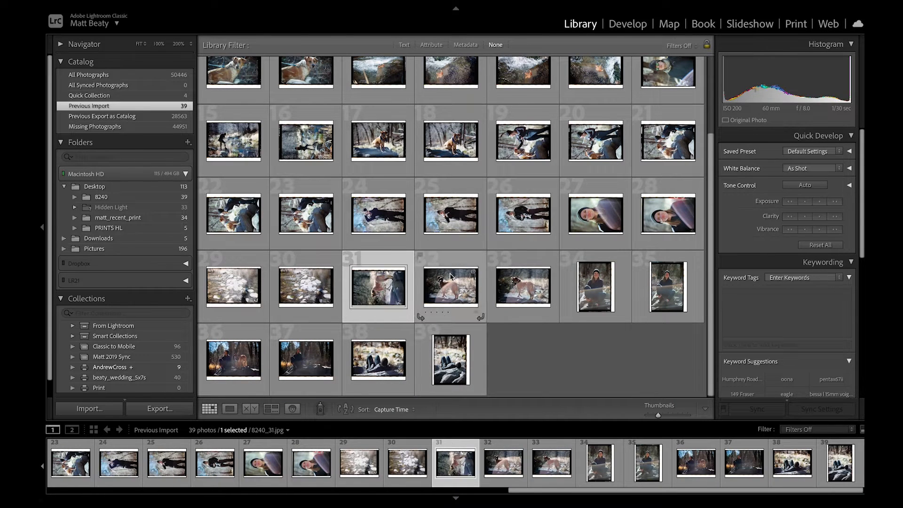
Rotate photos 8240_34.jpg and 8240_35.jpg together 90° counterclockwise to landscape, undoing any extra rotation.
click(591, 294)
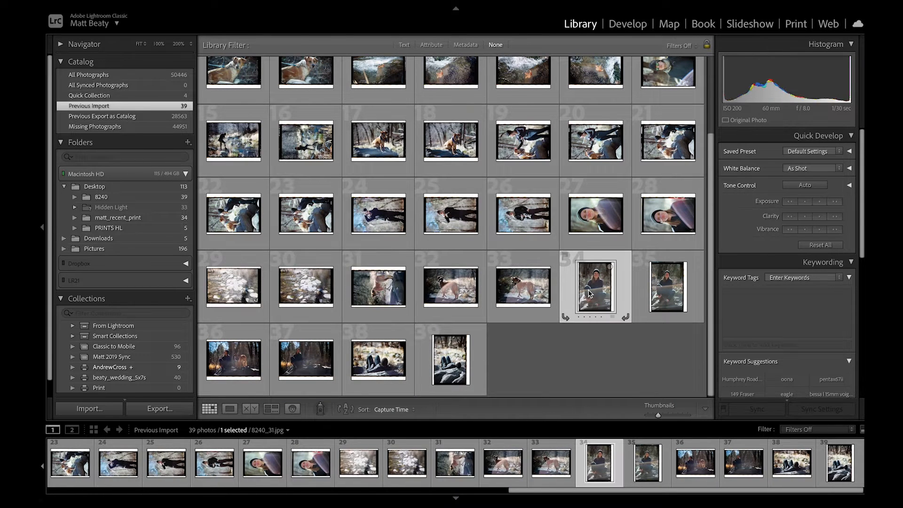
shift+click(663, 296)
key(ctrl+bracketleft)
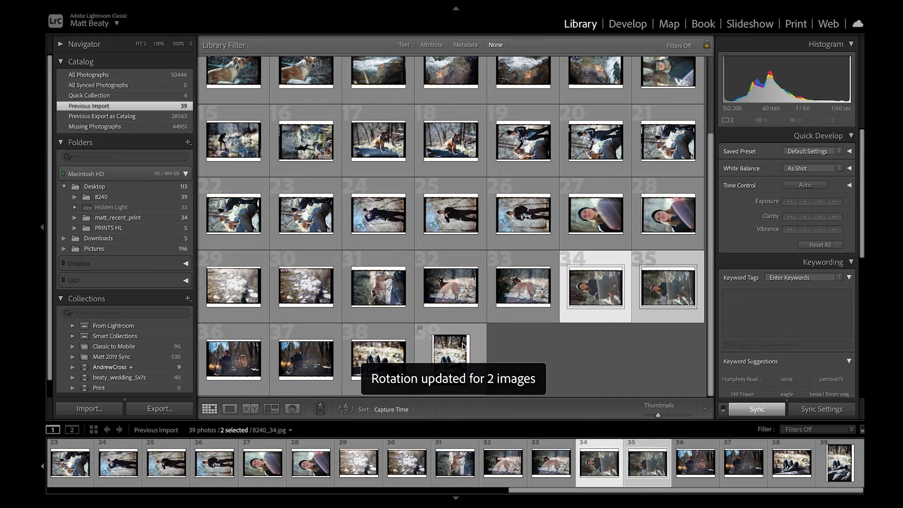
key(ctrl+bracketleft)
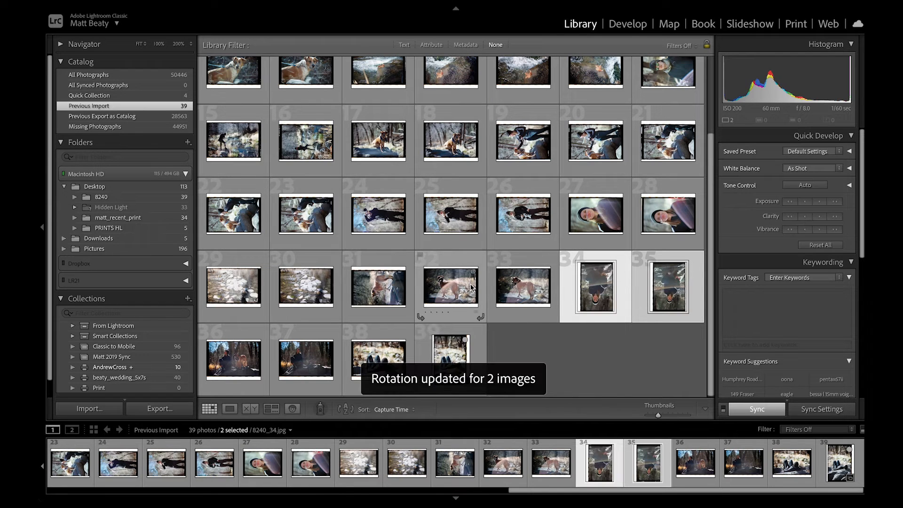
key(ctrl+z)
Rotate the last portrait photo, 8240_39.jpg, 90° counterclockwise to landscape.
click(458, 344)
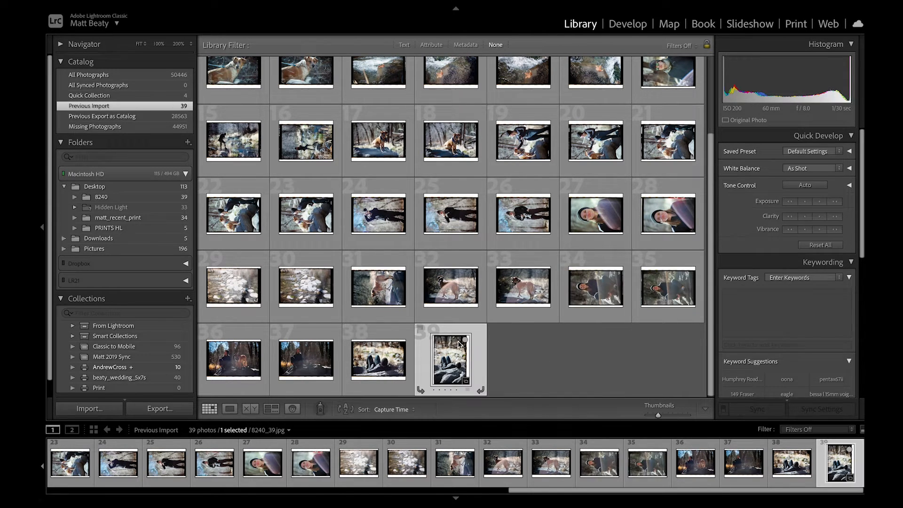
key(ctrl+bracketleft)
Crop photo 8240_3.jpg to trim the white scan borders around the frame while keeping the black film edge.
scroll(505, 319, up, 4)
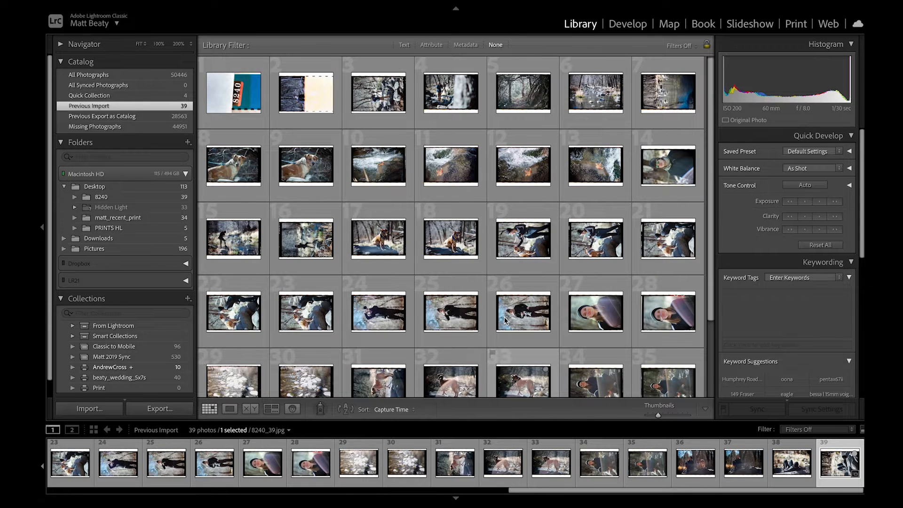
click(383, 89)
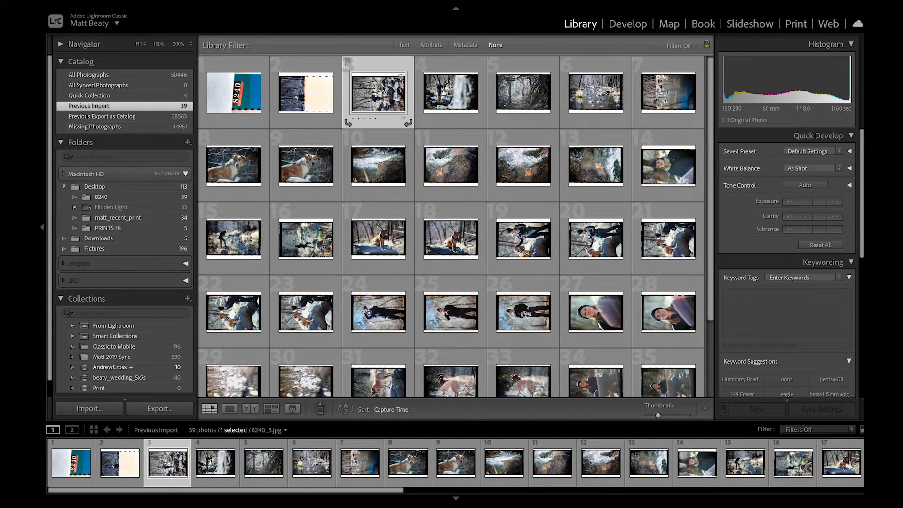
key(r)
drag(234, 41, 232, 62)
drag(681, 370, 675, 363)
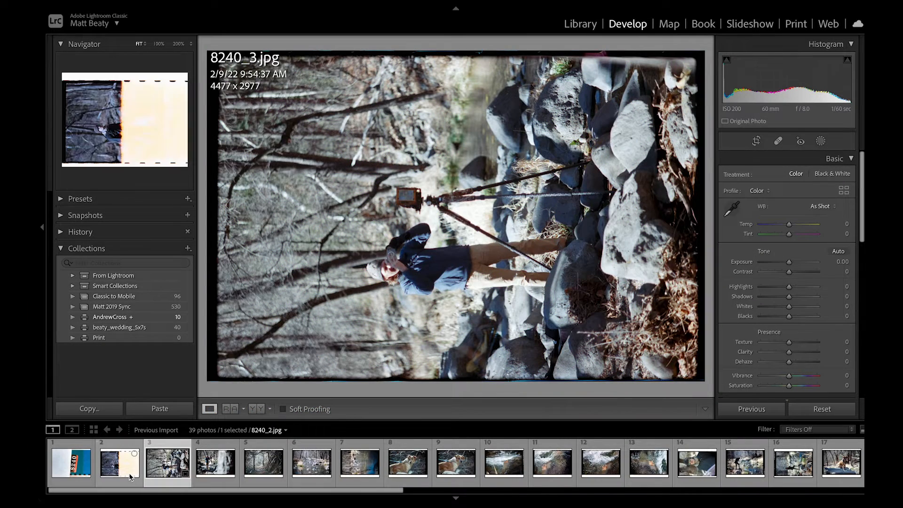
Synchronize the crop, including straighten angle and aspect ratio, from 8240_3.jpg to 8240_2.jpg.
shift+click(120, 463)
click(770, 410)
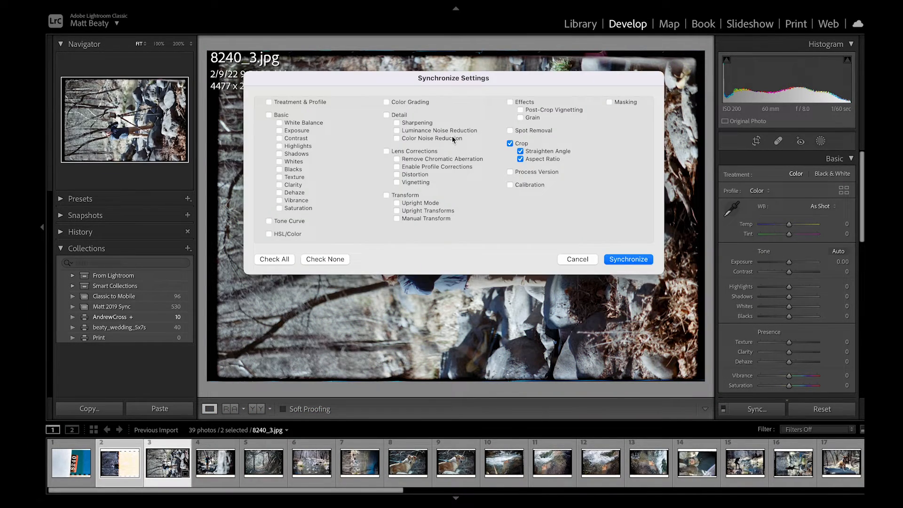
key(Return)
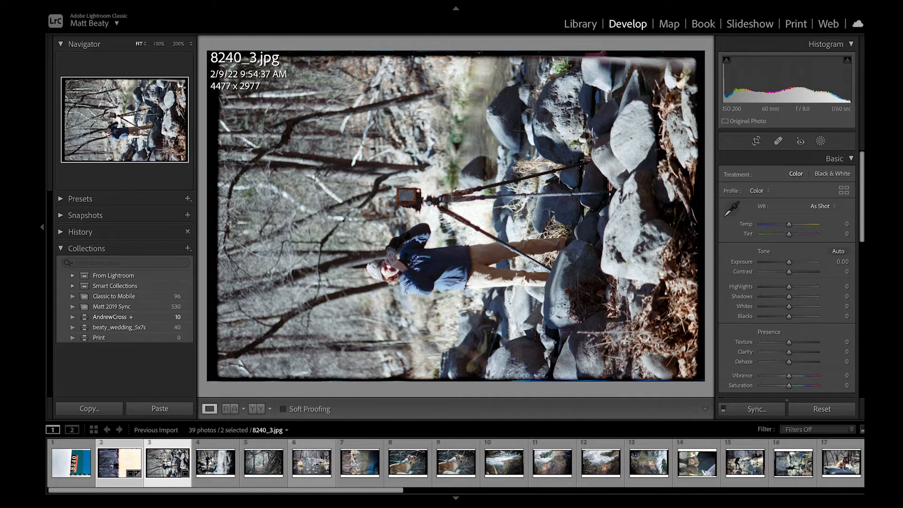
Extend the selection from 8240_3.jpg through 8240_39.jpg and synchronize the crop settings to all of them.
drag(324, 493, 784, 492)
shift+click(829, 461)
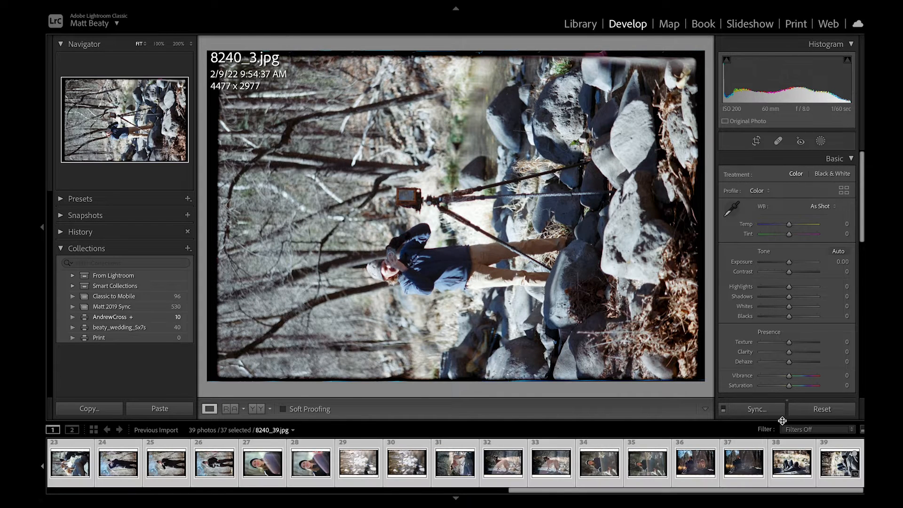
click(775, 410)
key(Return)
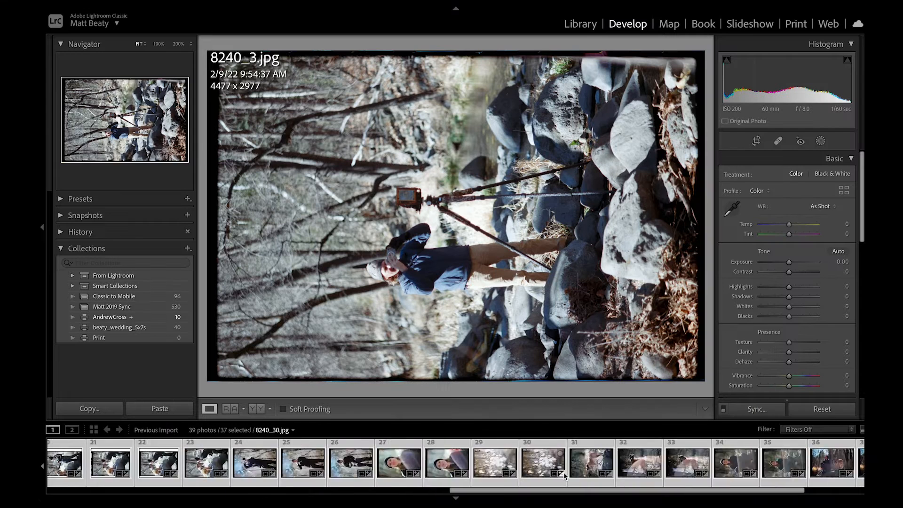
Select only 8240_3.jpg and set its white balance by sampling a neutral on the man's gray cap.
click(565, 470)
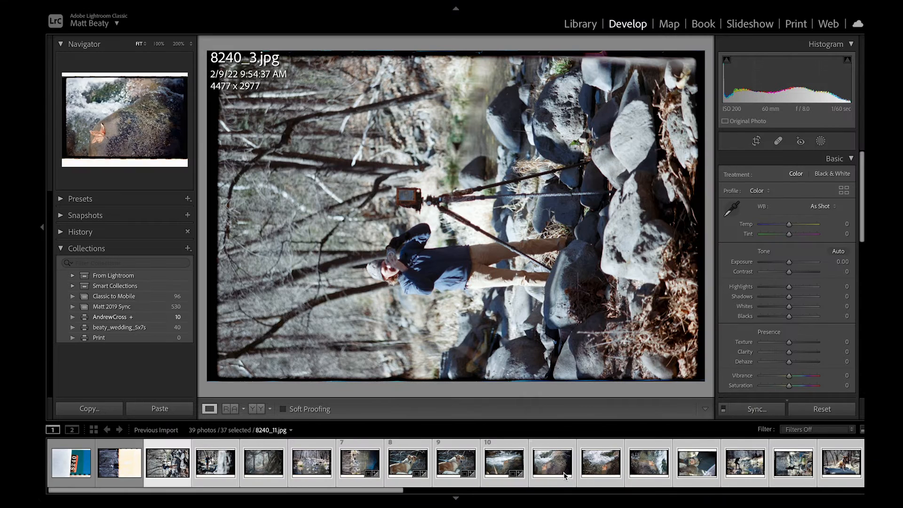
click(169, 468)
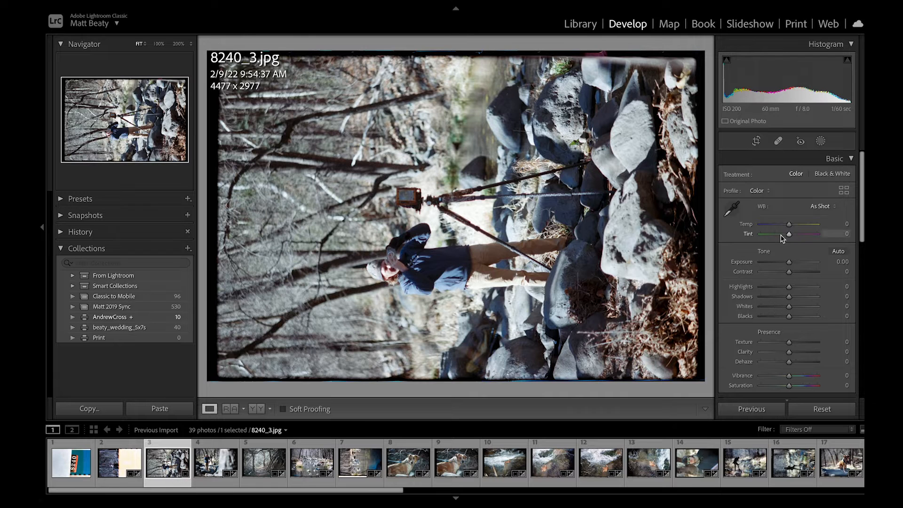
click(732, 209)
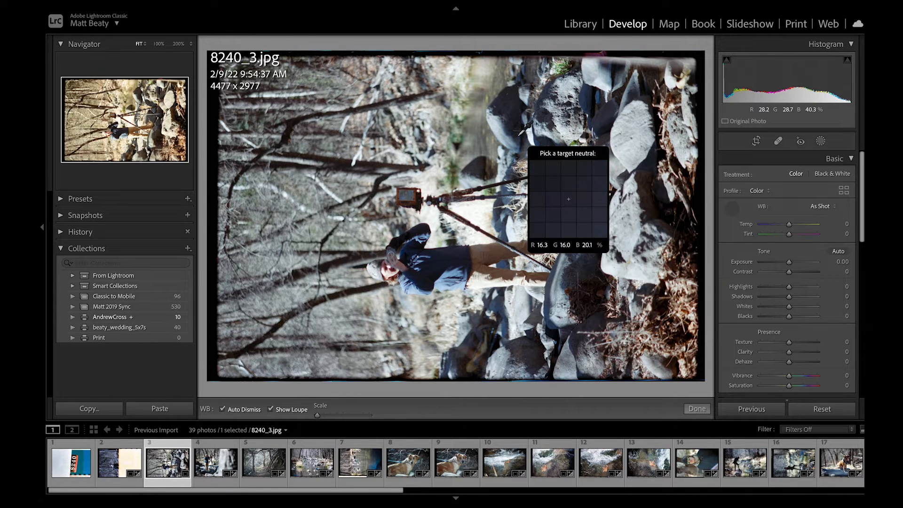
click(373, 270)
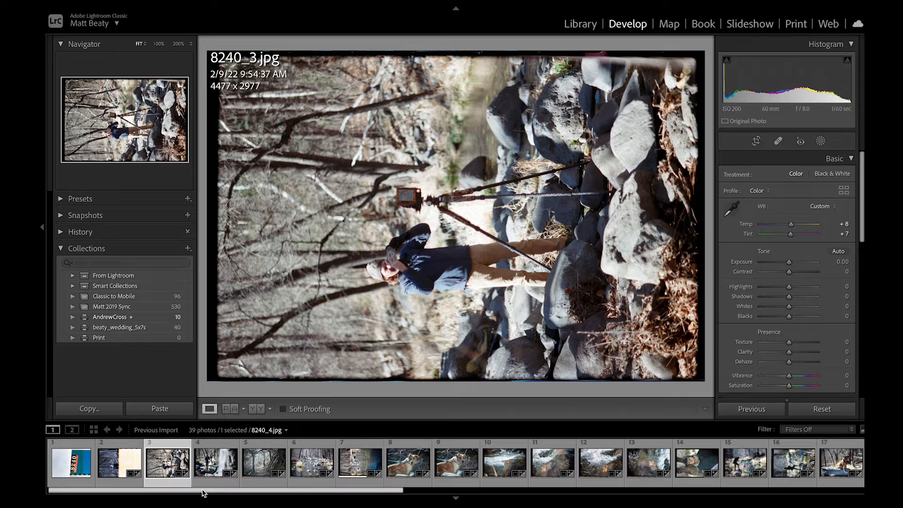
Add 8240_2.jpg to the selection and synchronize White Balance along with Crop from 8240_3.jpg to it.
ctrl+click(115, 466)
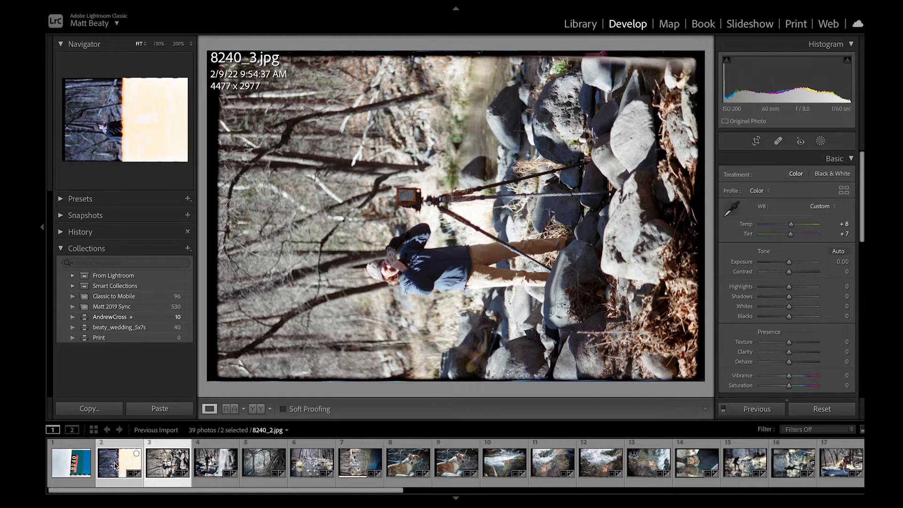
click(746, 408)
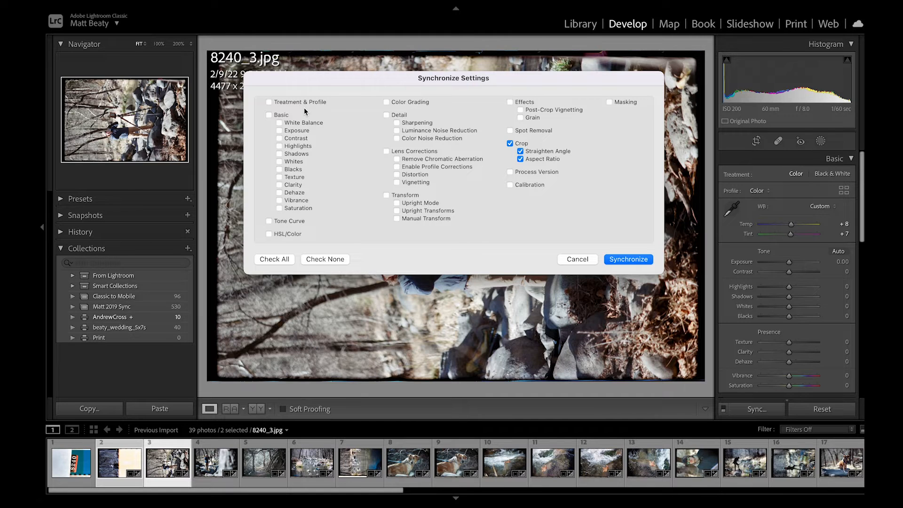
click(295, 124)
click(651, 258)
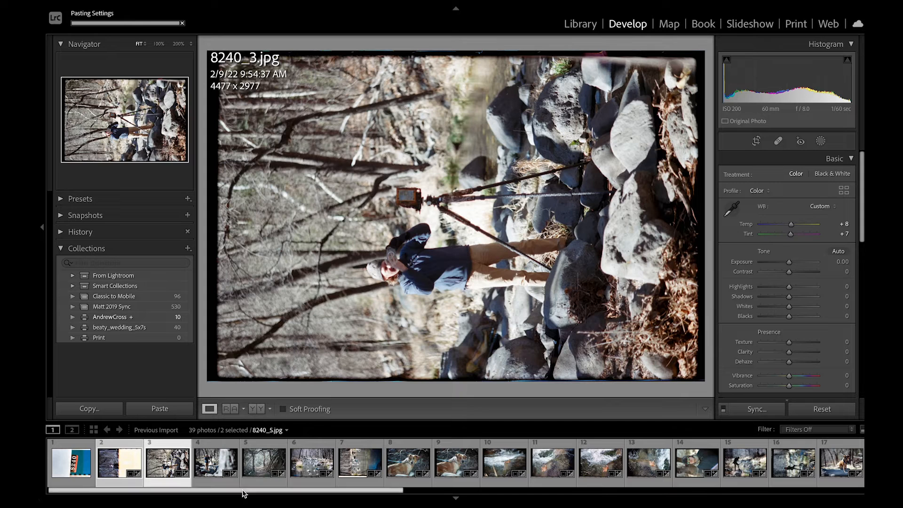
Select photos 8240_3.jpg through 8240_39.jpg and synchronize them with the same white balance and crop settings, skipping the settings dialog.
click(402, 492)
click(800, 491)
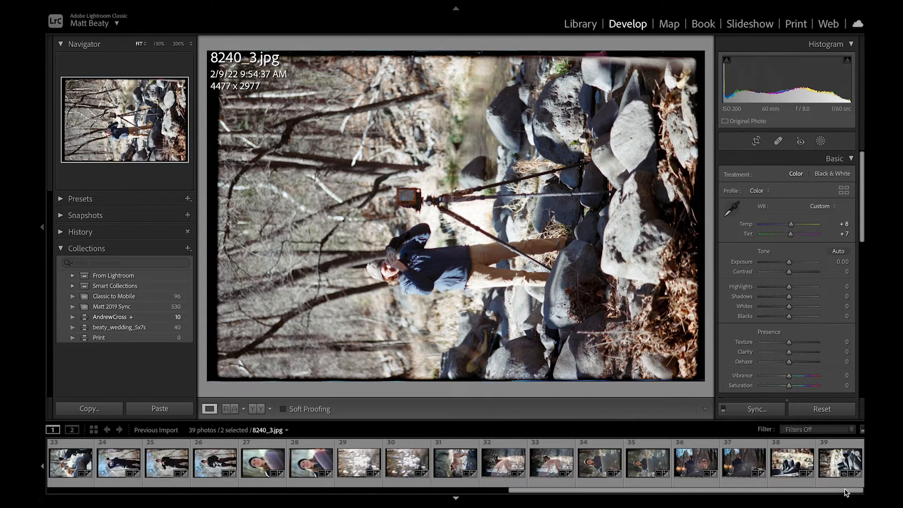
shift+click(840, 463)
alt+click(756, 409)
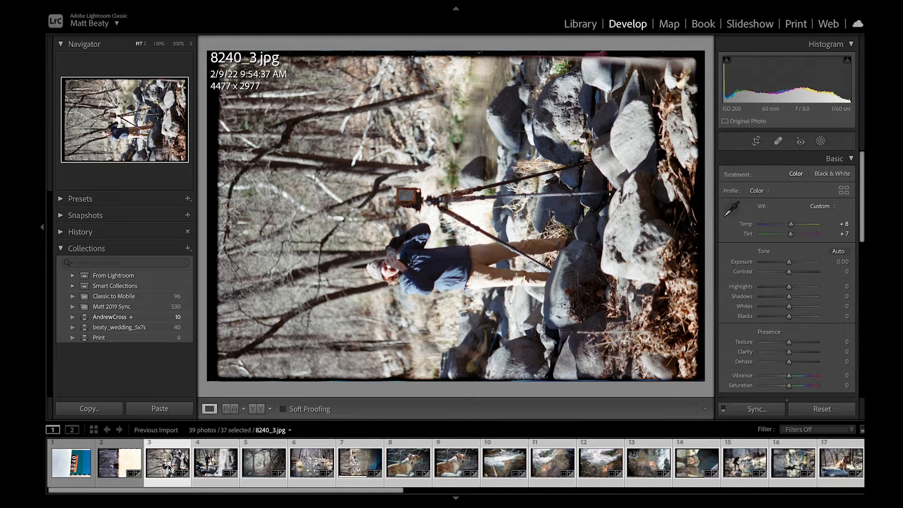
Return to the Library grid and rotate 8240_2.jpg and 8240_3.jpg together 90° clockwise to portrait.
key(g)
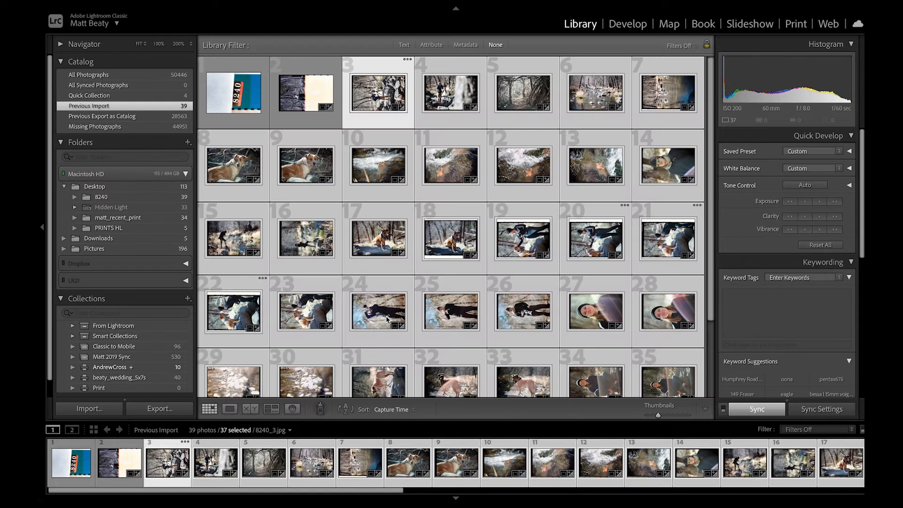
click(365, 98)
key(Left)
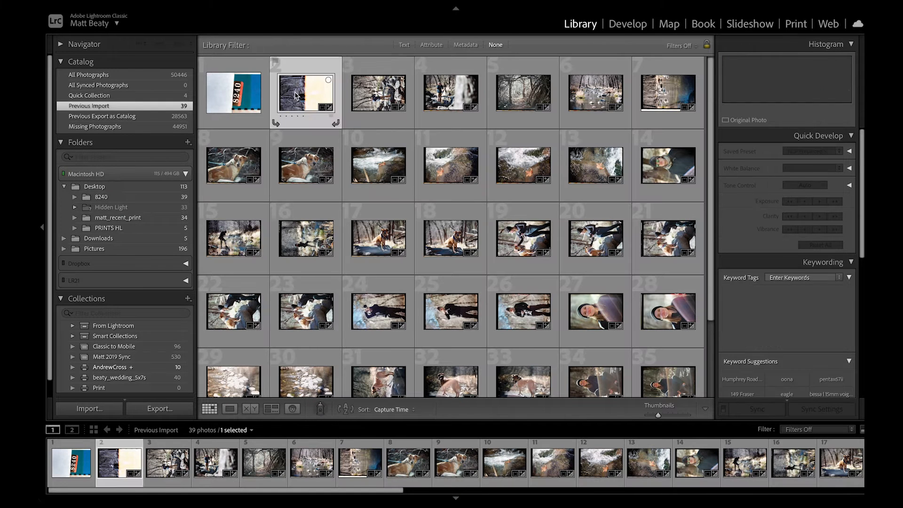
shift+click(378, 96)
key(ctrl+])
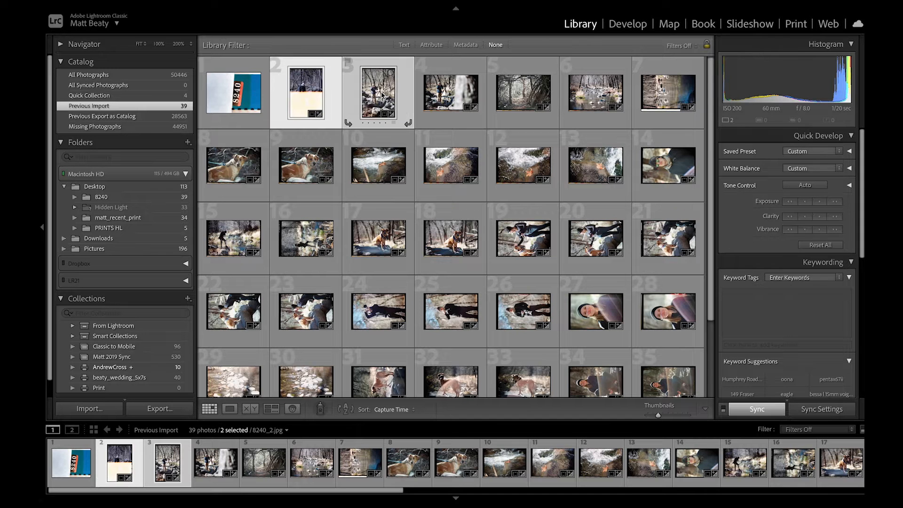
Compare 8240_2.jpg with the neighboring frames in loupe view, and raise its Temp to +27 in Develop.
key(e)
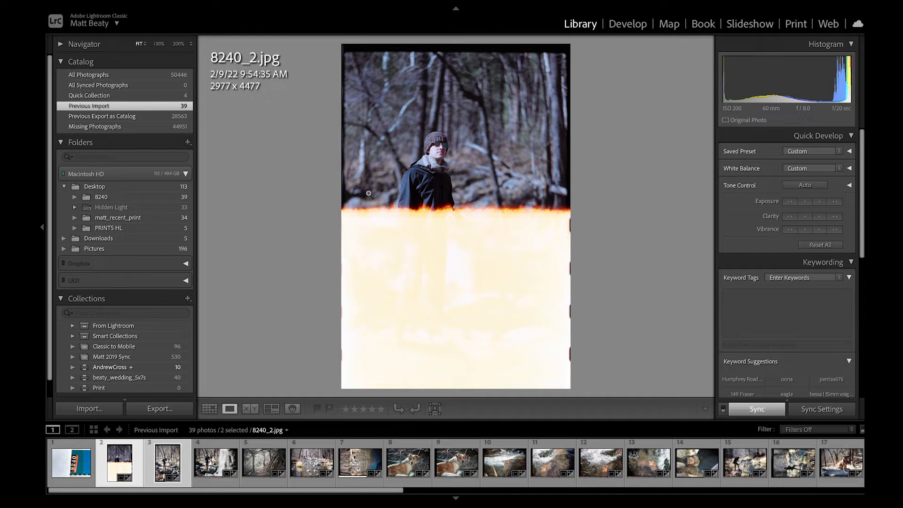
key(Right)
key(Right)
key(Left)
key(Left)
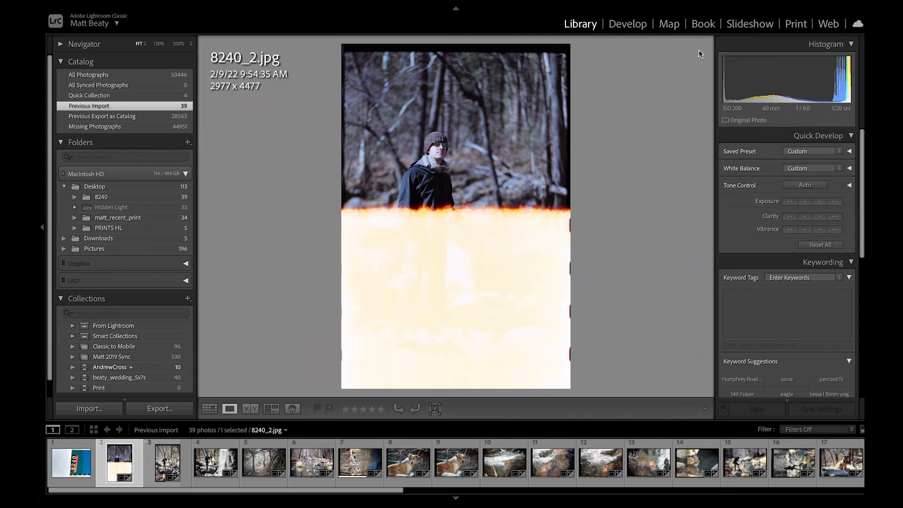
click(628, 24)
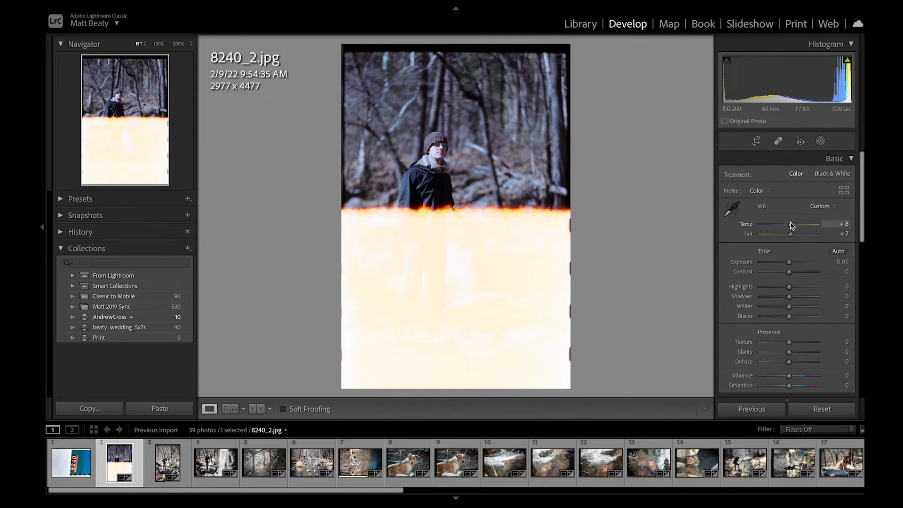
drag(793, 226, 797, 227)
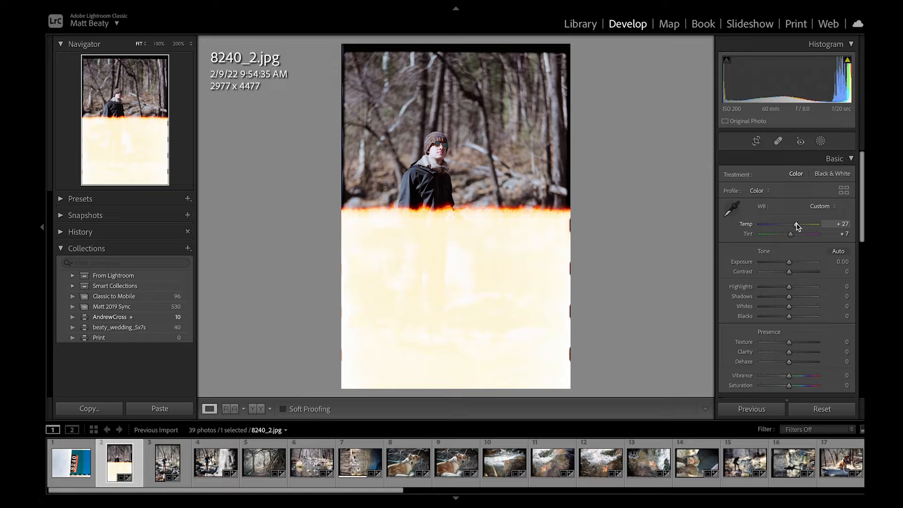
Examine the man and the burned-out lower half of 8240_2.jpg at 100% zoom.
click(426, 189)
scroll(426, 192, up, 3)
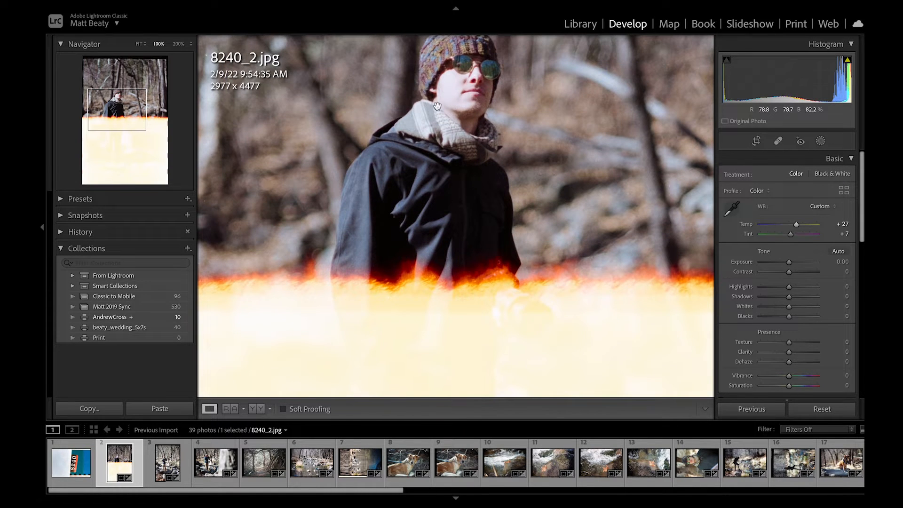
click(417, 157)
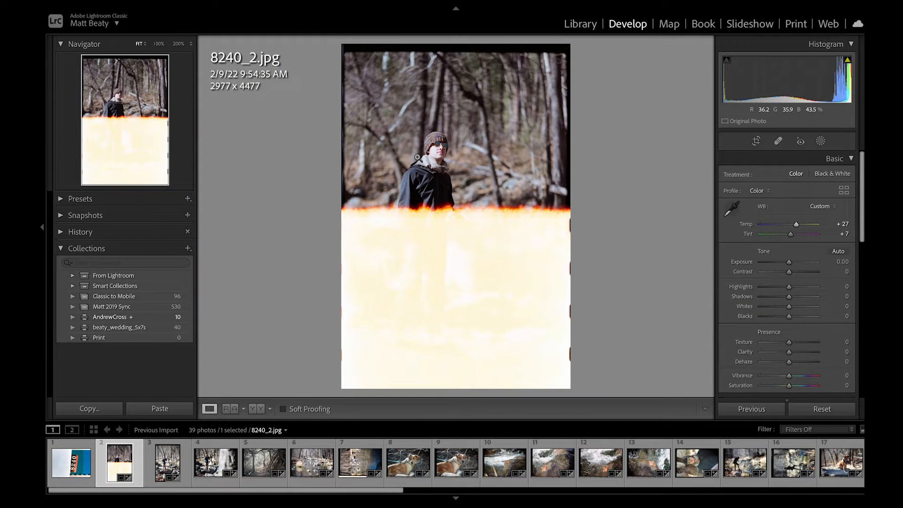
click(441, 199)
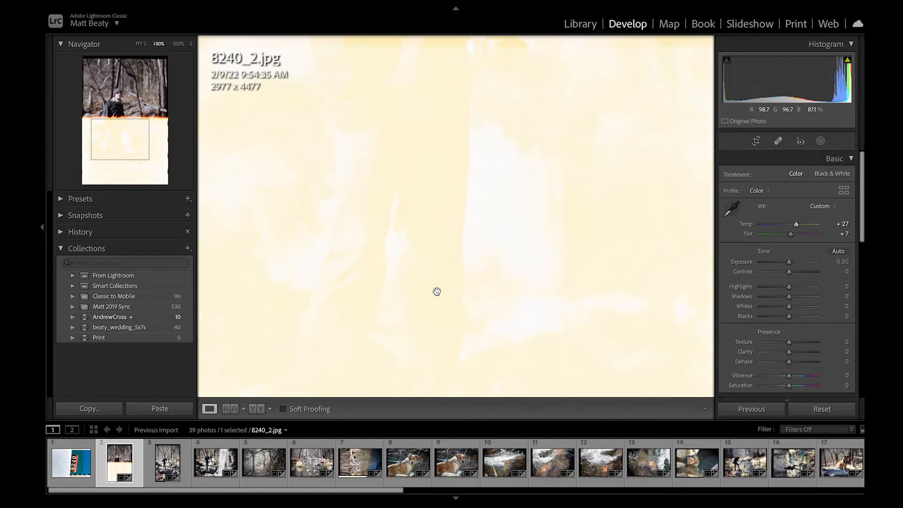
click(432, 256)
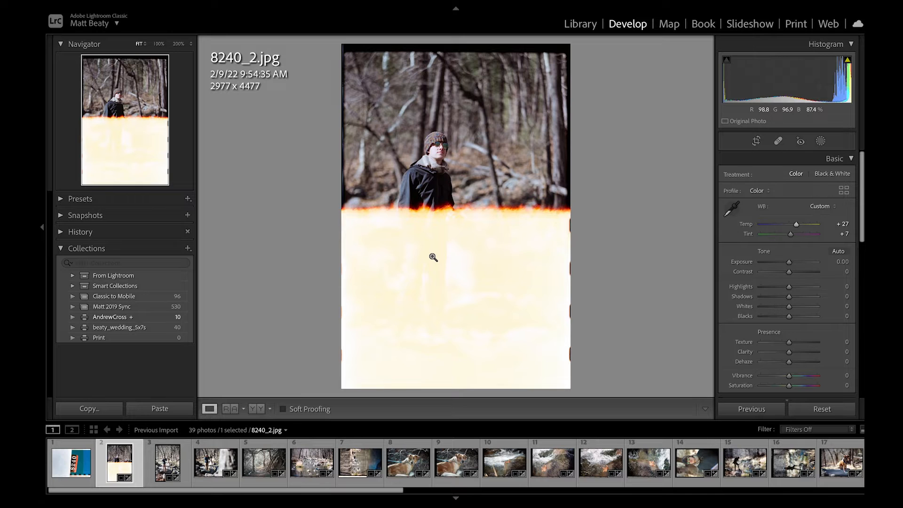
Lower the Highlights of 8240_3.jpg to −56, and try a slight Exposure change before resetting Exposure to 0.
click(160, 462)
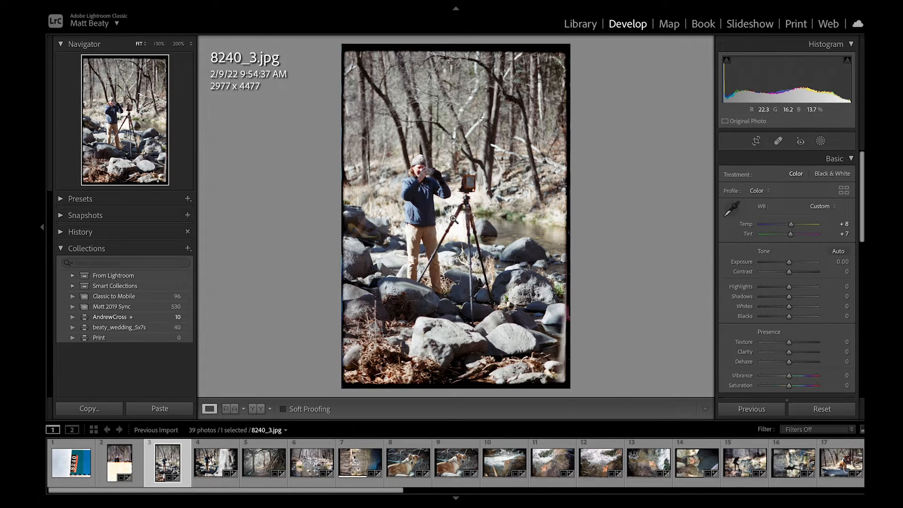
drag(788, 287, 778, 288)
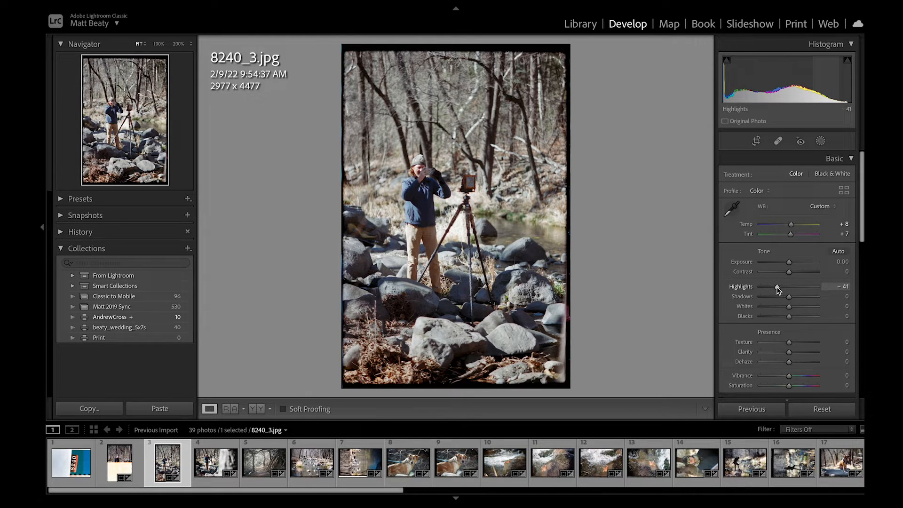
drag(776, 290, 775, 290)
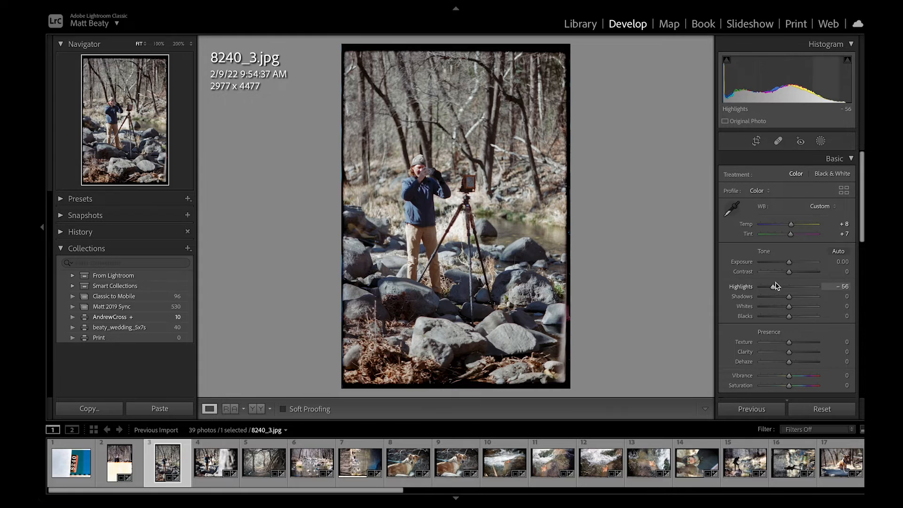
drag(790, 266, 790, 265)
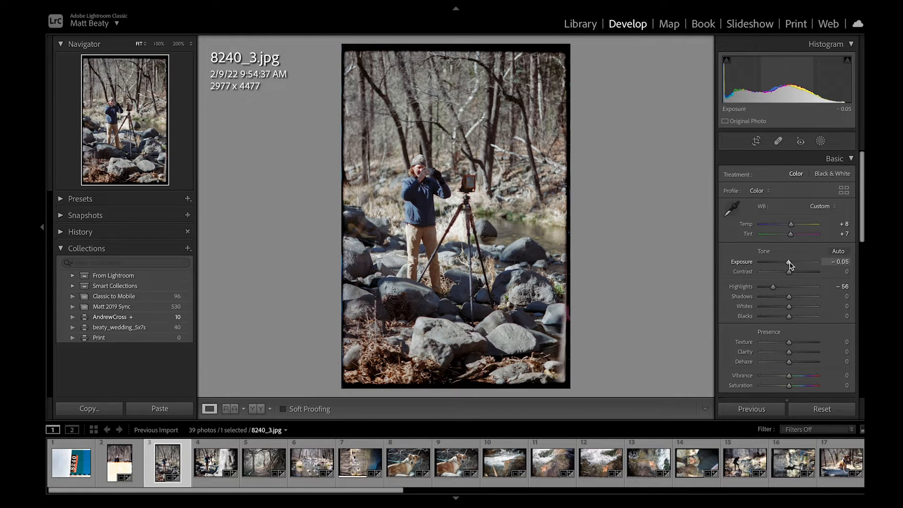
double_click(790, 266)
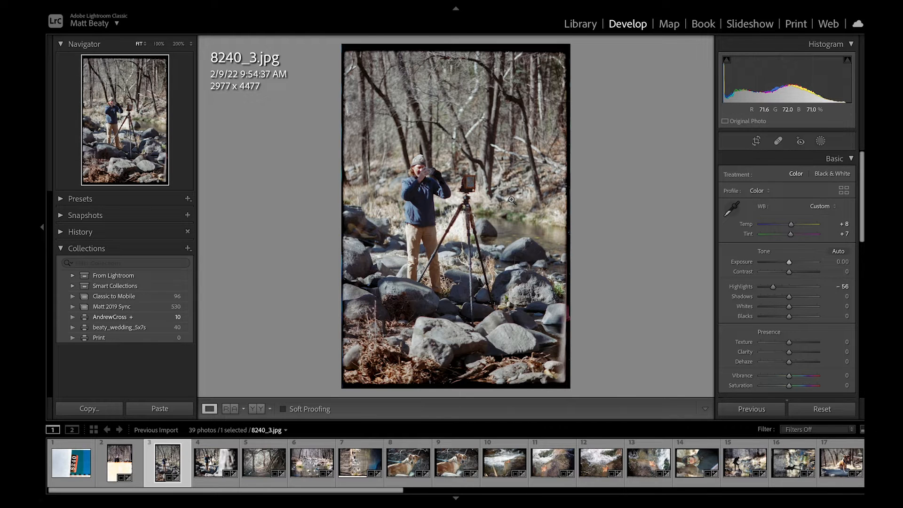
Examine the shadowed rocks and dry brush in 8240_3.jpg at 200% zoom.
click(437, 301)
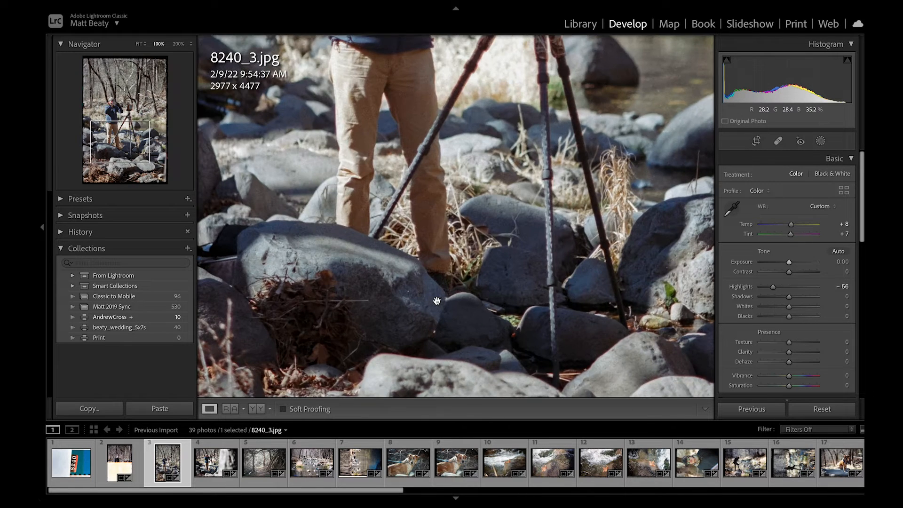
click(179, 43)
drag(306, 237, 379, 22)
mouse_move(426, 153)
mouse_down()
mouse_move(583, 140)
mouse_move(498, 169)
mouse_move(541, 250)
mouse_up()
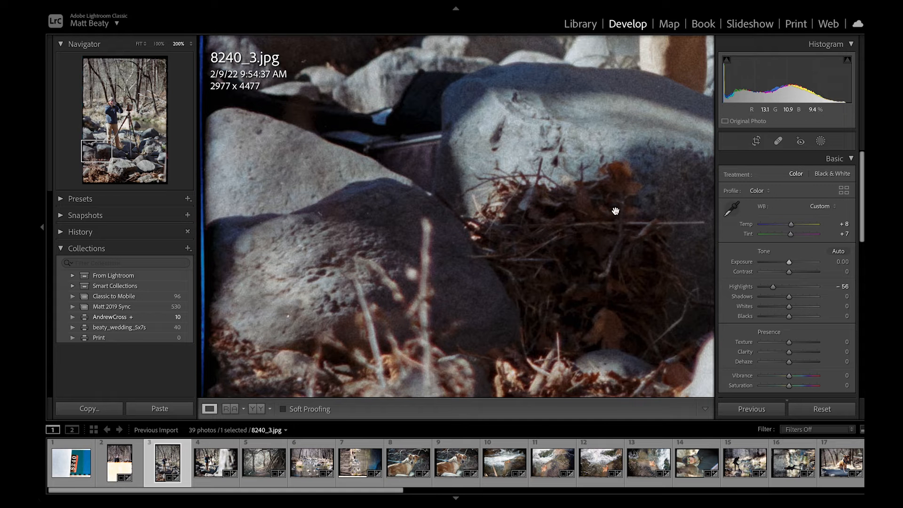
Synchronize the White Balance, Highlights and Crop settings of 8240_3.jpg to all the following frames through photo 39.
drag(611, 211, 296, 214)
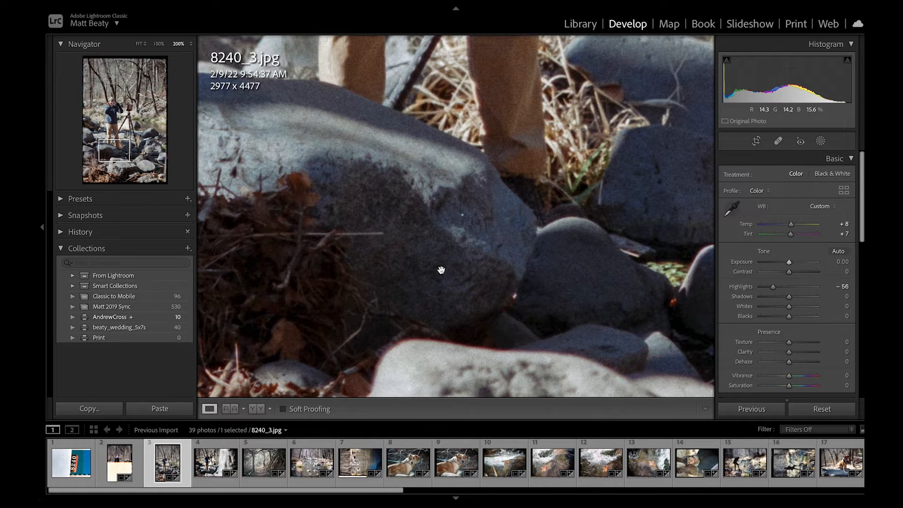
drag(441, 270, 402, 227)
click(402, 228)
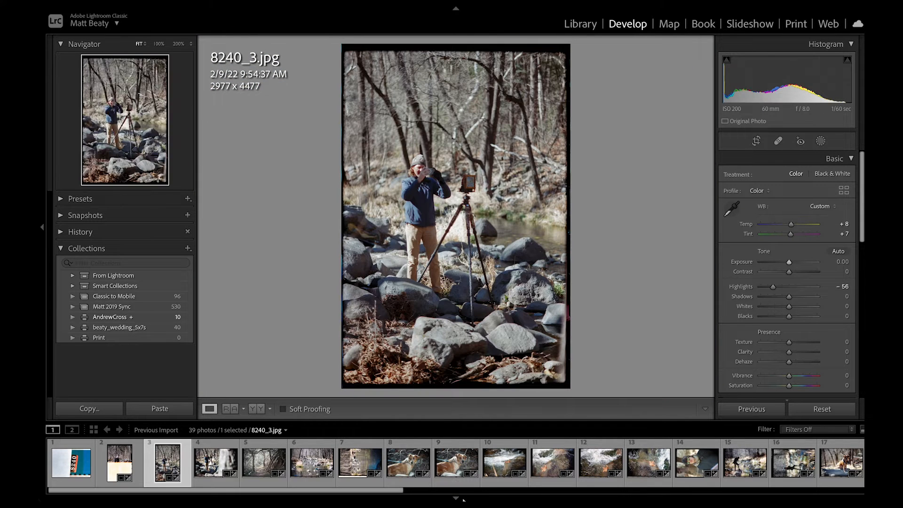
drag(364, 490, 823, 491)
shift+click(841, 464)
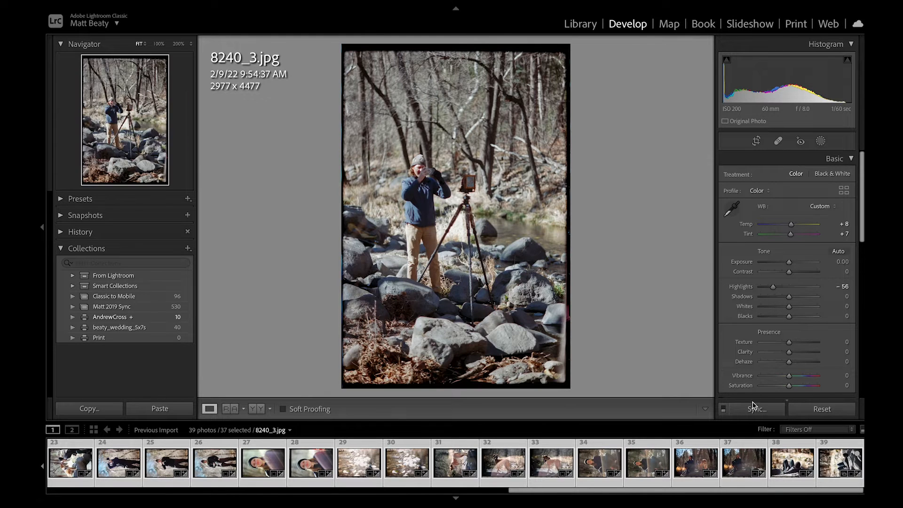
click(756, 408)
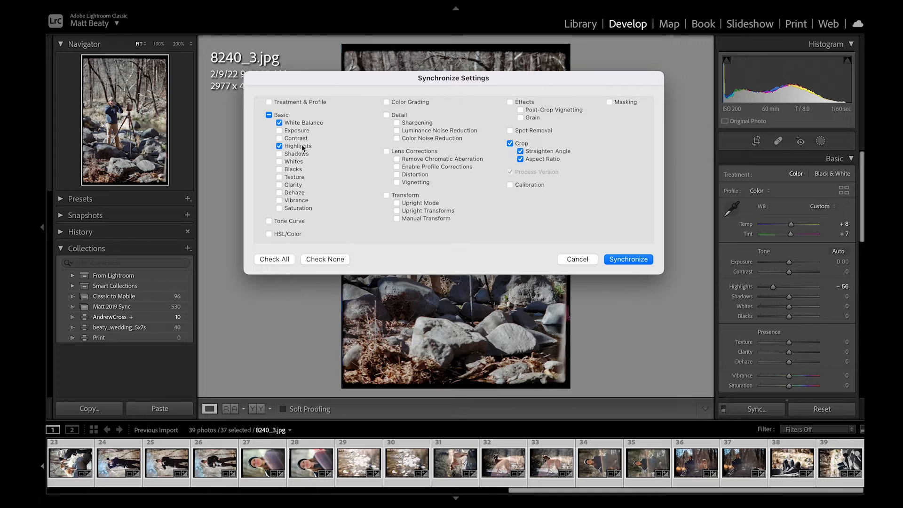
key(Return)
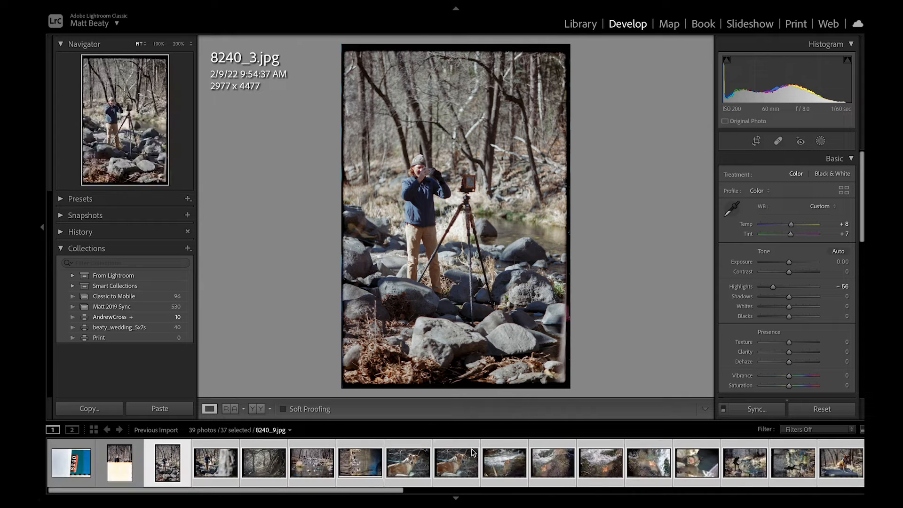
Open 8240_4.jpg and reposition its crop to exclude the orange film edge below the picture.
click(213, 470)
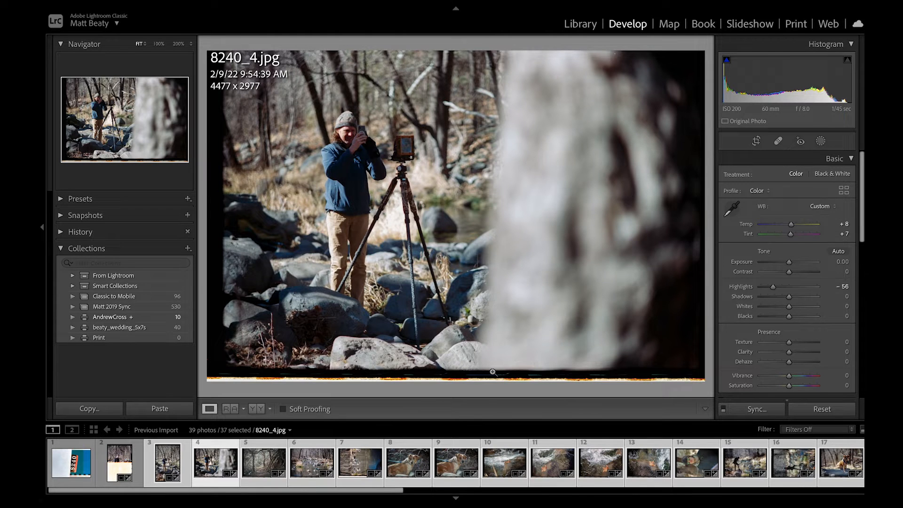
key(r)
drag(500, 156, 489, 161)
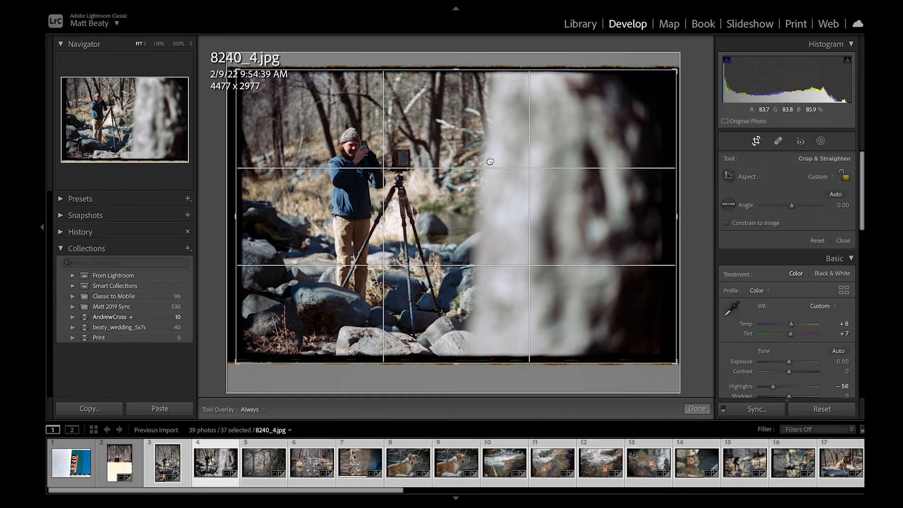
key(Return)
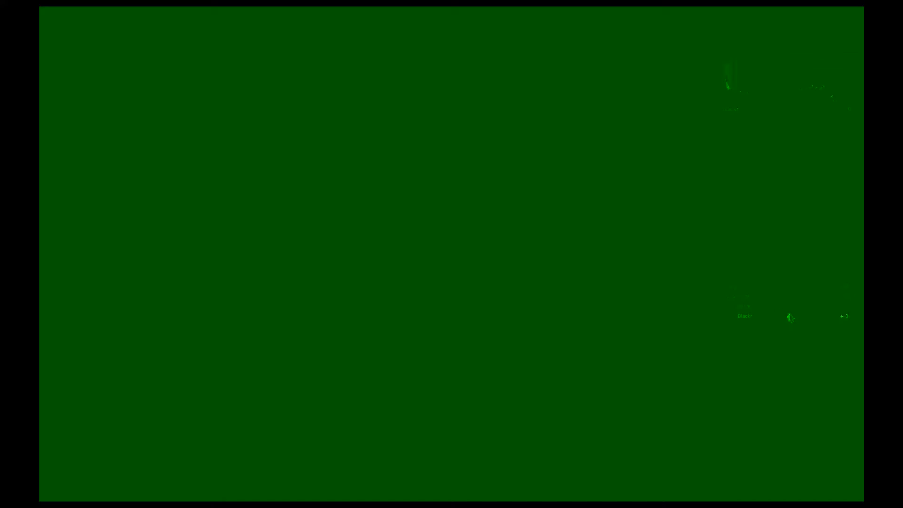
Raise the Blacks of 8240_4.jpg to +88, and inspect the man and his camera at 200% zoom.
drag(790, 318, 812, 317)
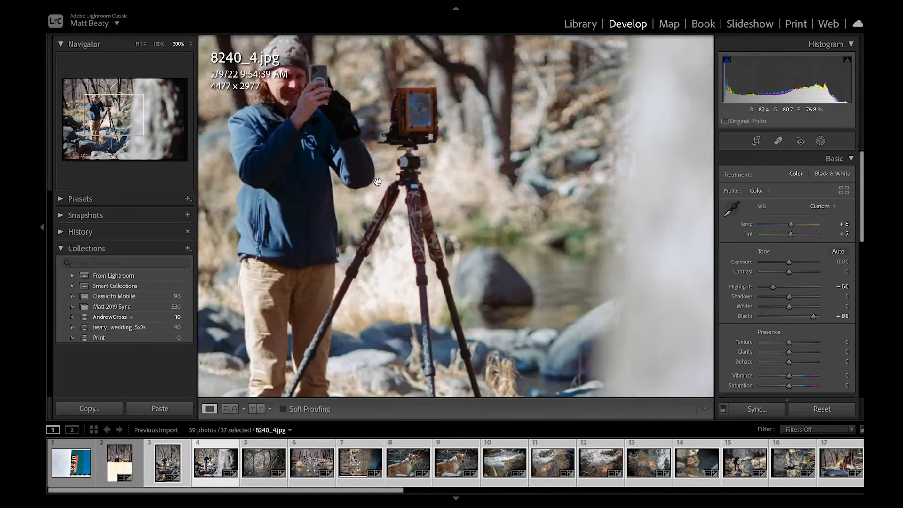
click(382, 183)
drag(380, 180, 495, 236)
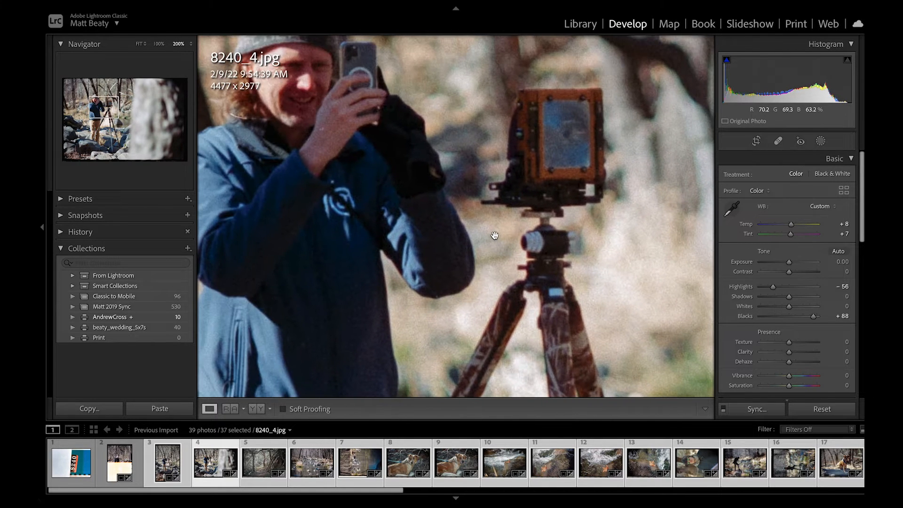
click(495, 237)
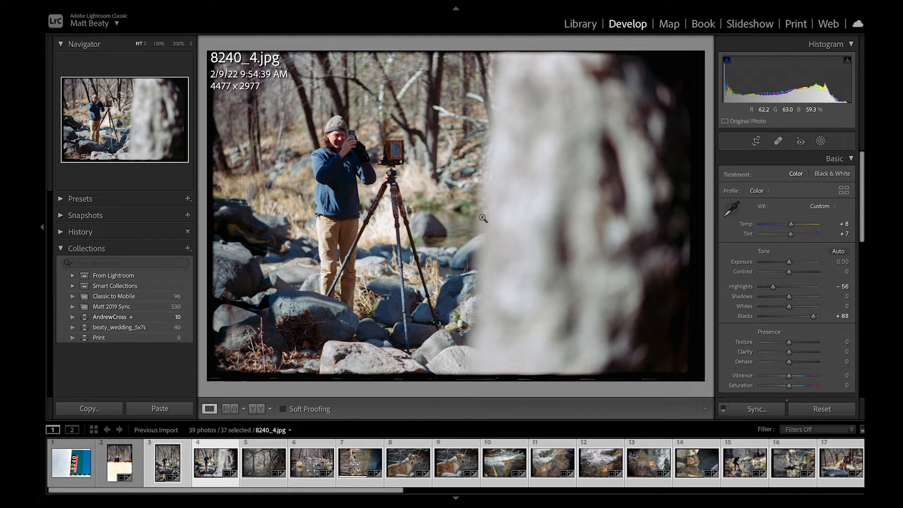
Reposition the crop of 8240_5.jpg to exclude the film edge below the forest path, and nudge its Temp slightly warmer.
key(Right)
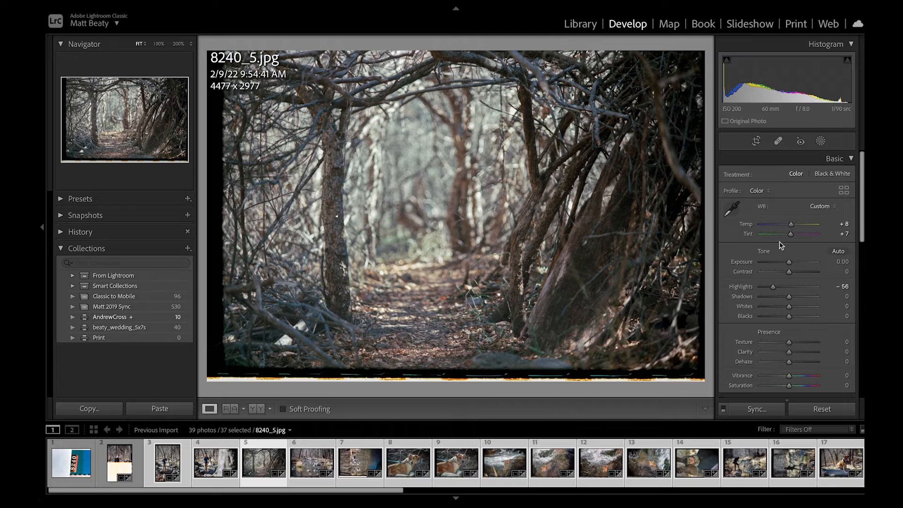
key(r)
drag(603, 181, 601, 183)
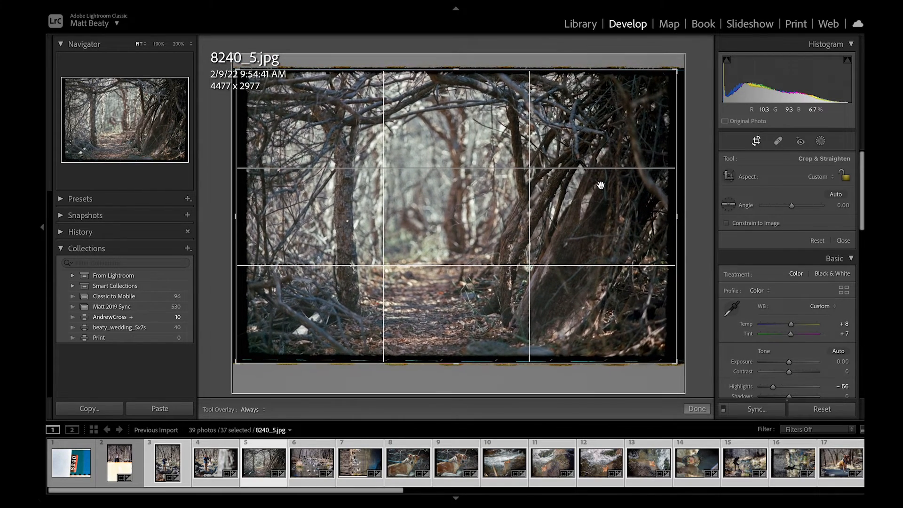
key(Return)
drag(791, 225, 794, 228)
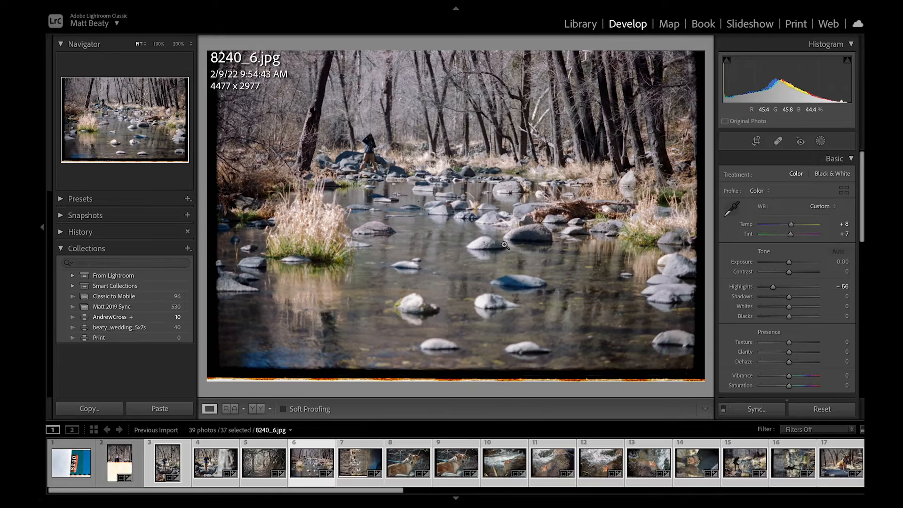
Reposition the crop of 8240_6.jpg to center the creek frame and exclude the film edge below it.
key(r)
drag(505, 245, 476, 176)
key(Return)
Reposition the crop of 8240_7.jpg within its black border, and rotate the photo 90° clockwise to upright portrait orientation.
key(Right)
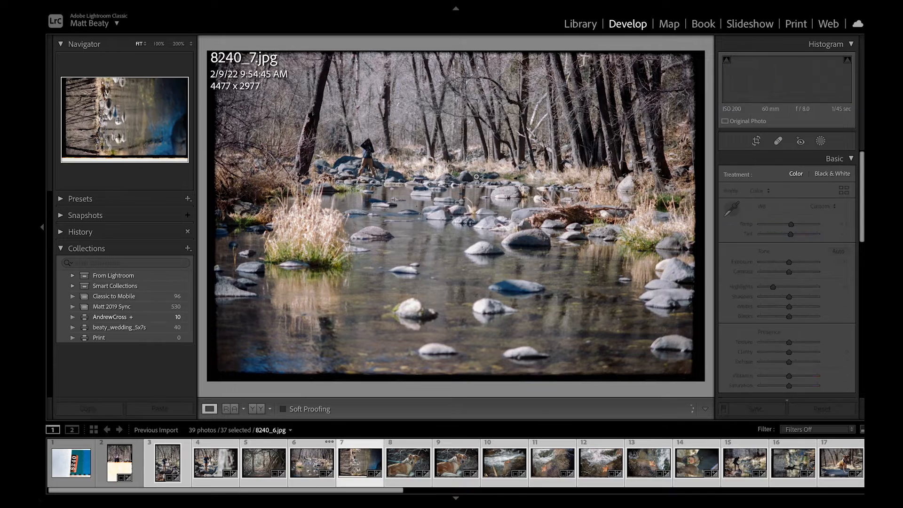
key(r)
drag(500, 137, 494, 151)
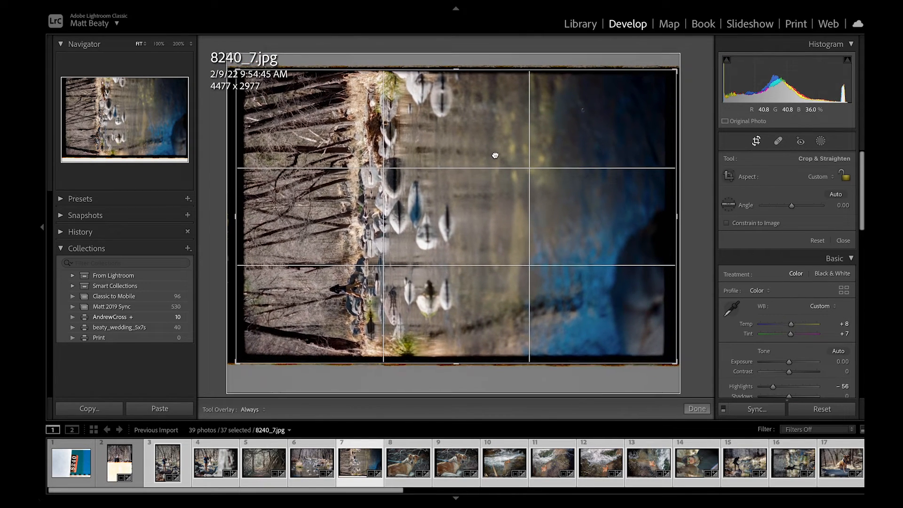
key(Return)
key(ctrl+])
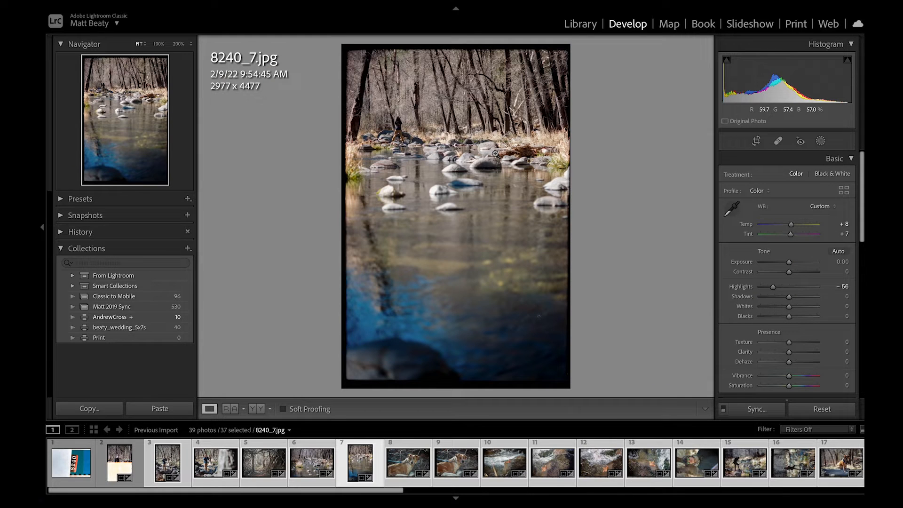
click(406, 132)
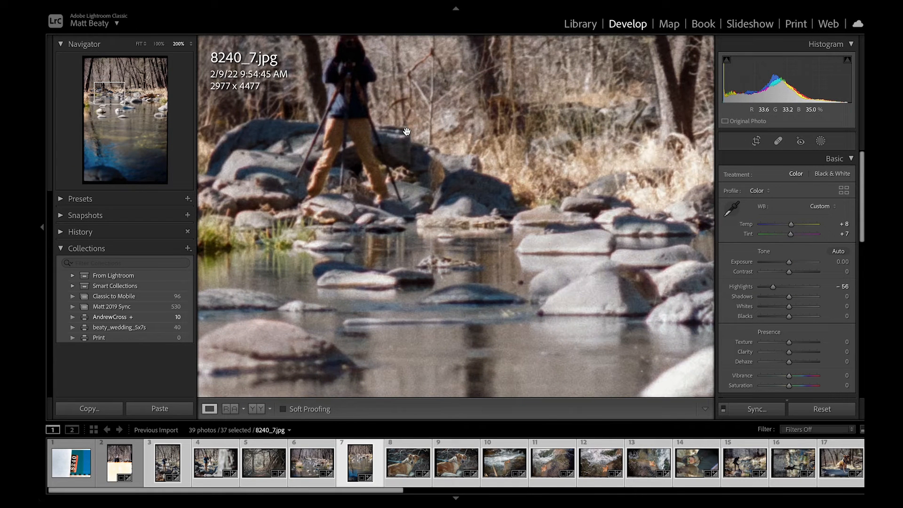
drag(516, 219, 542, 322)
click(404, 207)
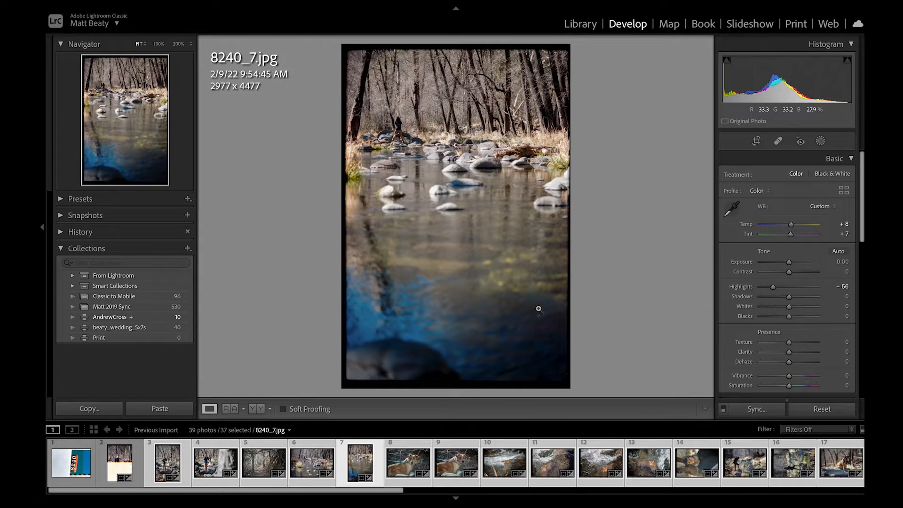
Reposition the crop of 8240_9.jpg to exclude the lower film edge, and trim its left side slightly.
key(Right)
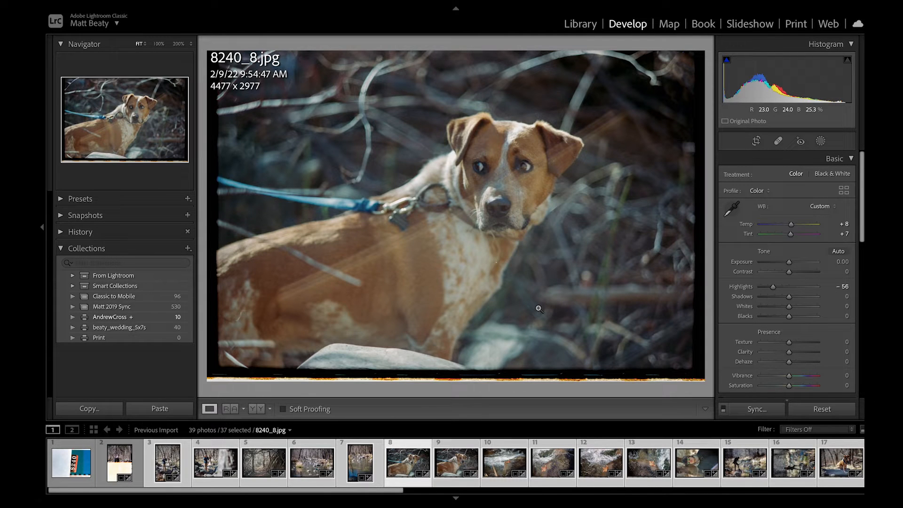
key(Right)
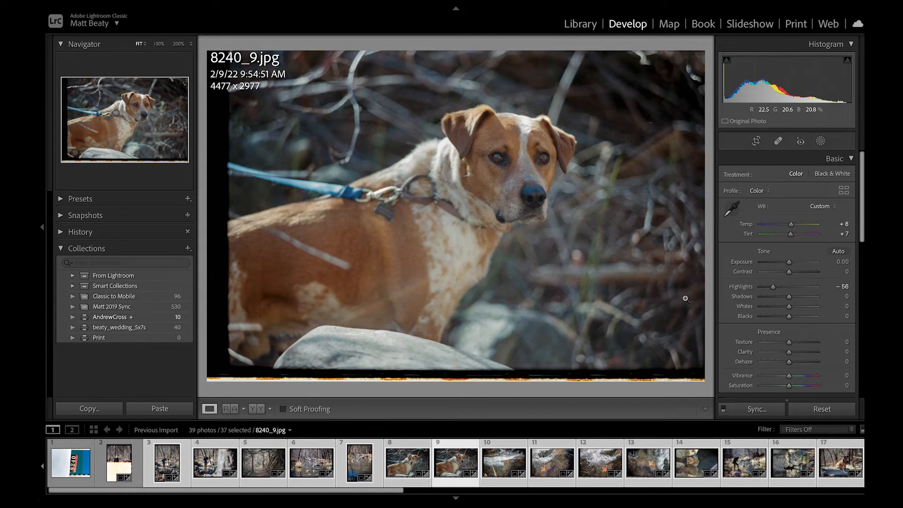
key(r)
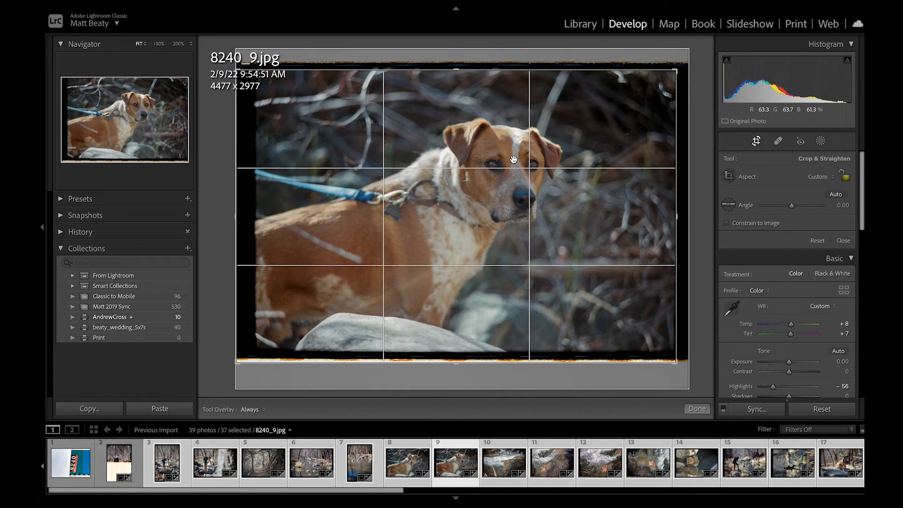
drag(514, 161, 508, 165)
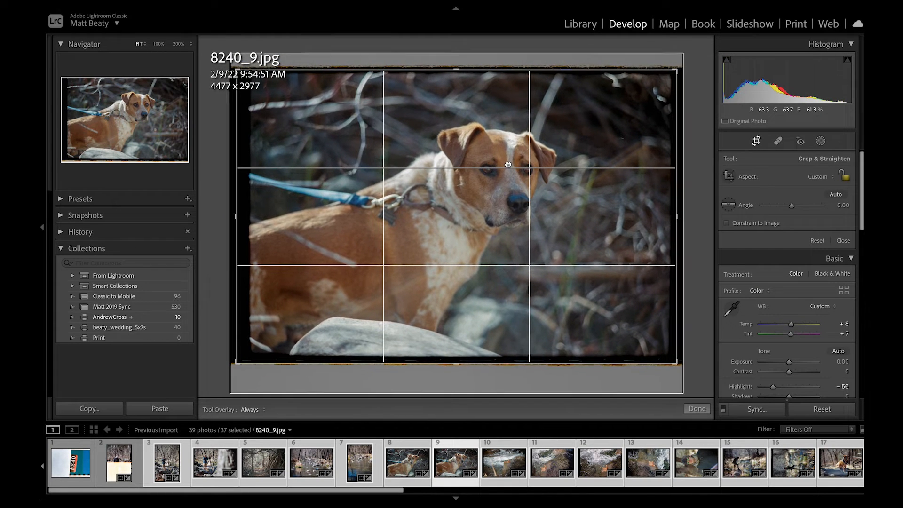
drag(238, 212, 241, 213)
key(Return)
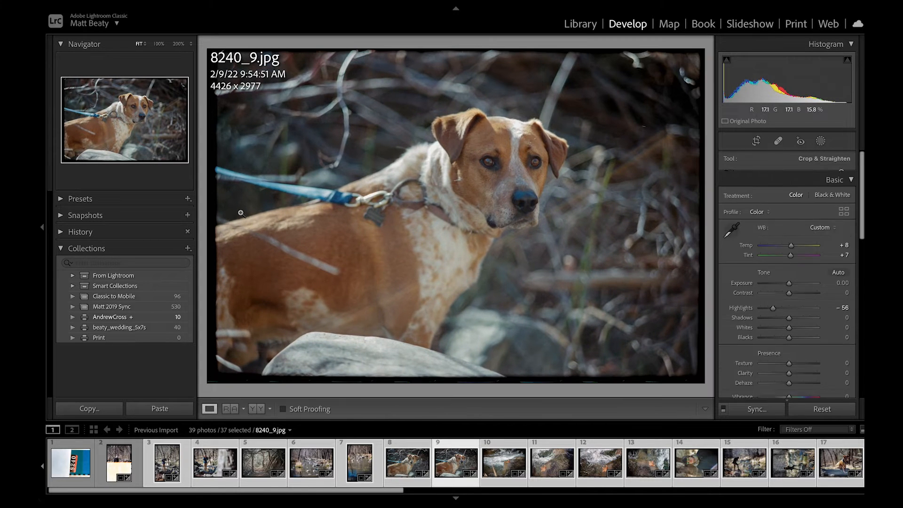
Inspect the dog's face in 8240_9.jpg at 200% zoom, and rate the photo 2 stars.
click(540, 172)
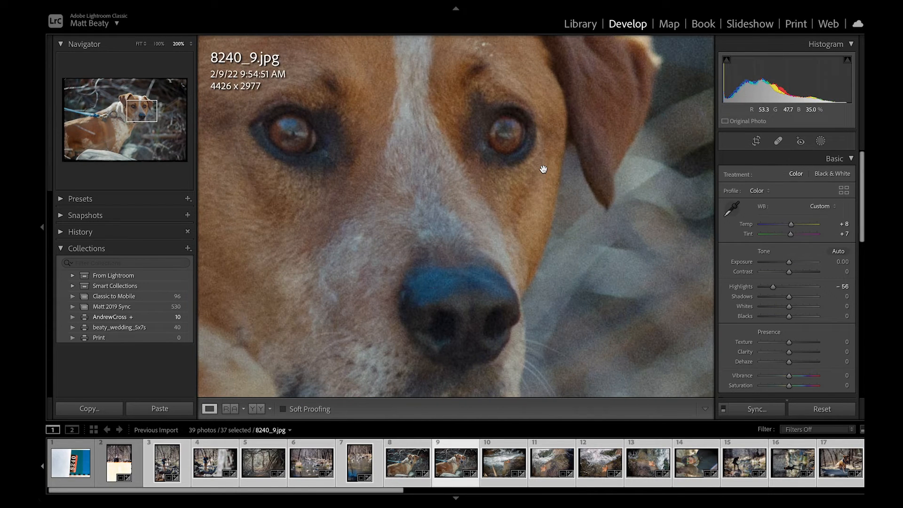
click(544, 168)
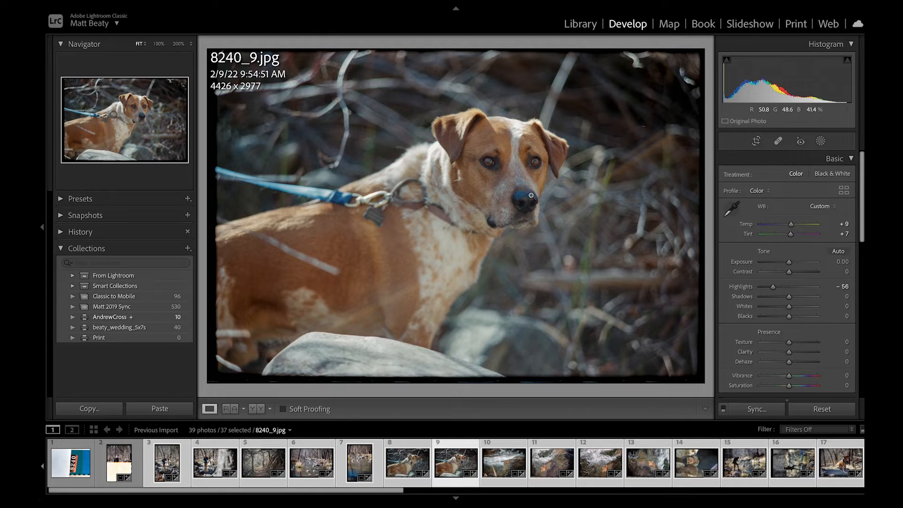
key(2)
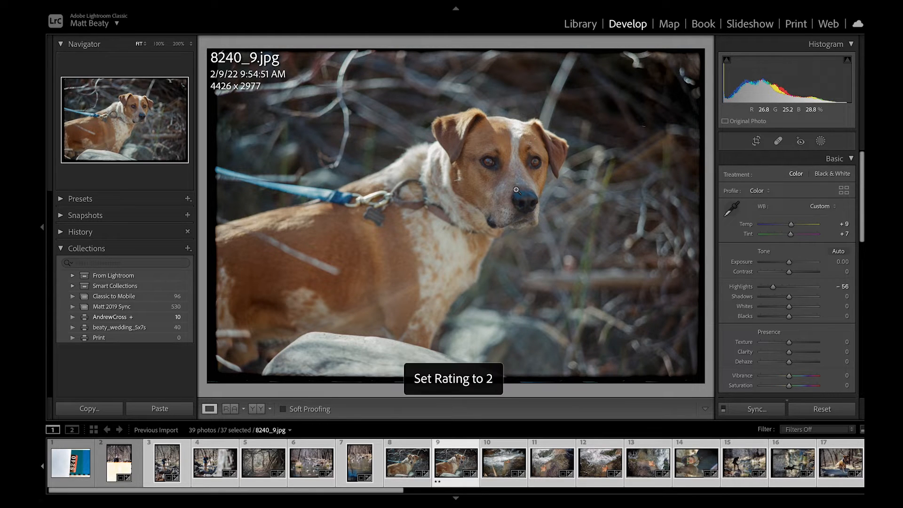
Examine the orange leaf on the rock and the surrounding water in 8240_10.jpg at 100% zoom.
key(Right)
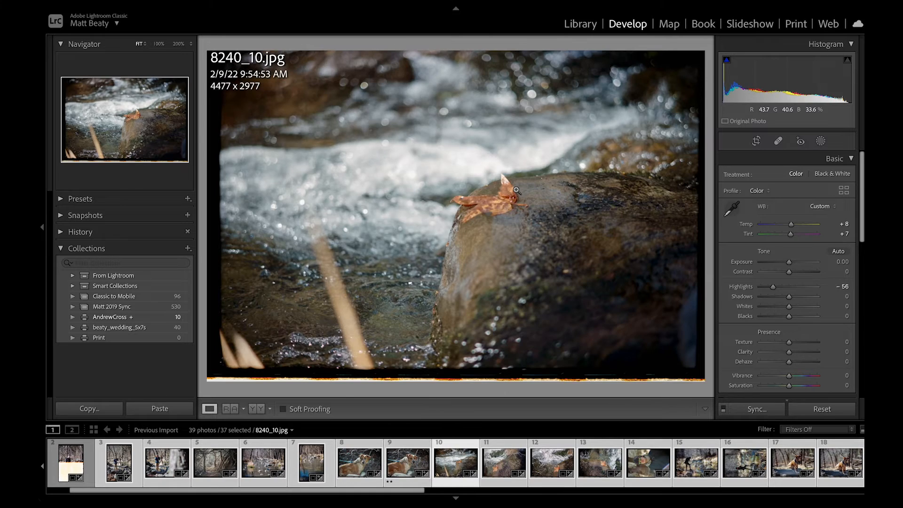
click(517, 190)
click(516, 189)
click(156, 44)
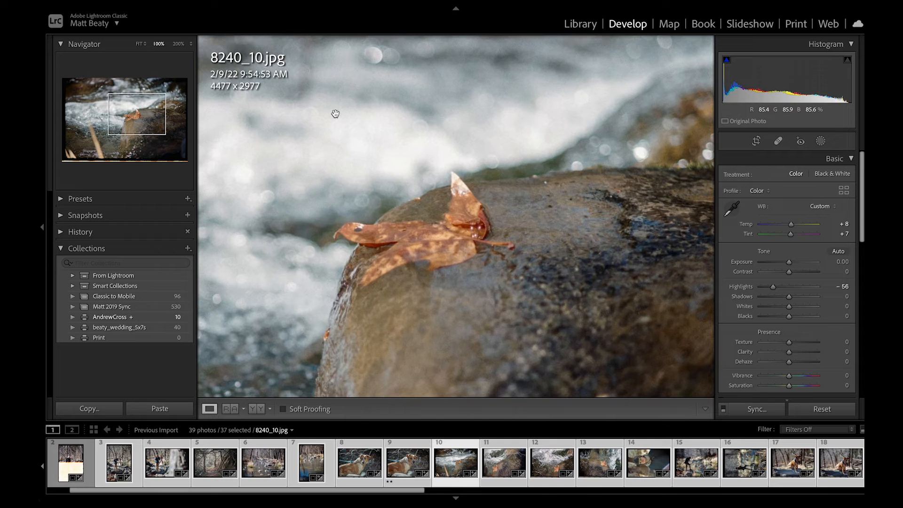
drag(324, 187, 359, 145)
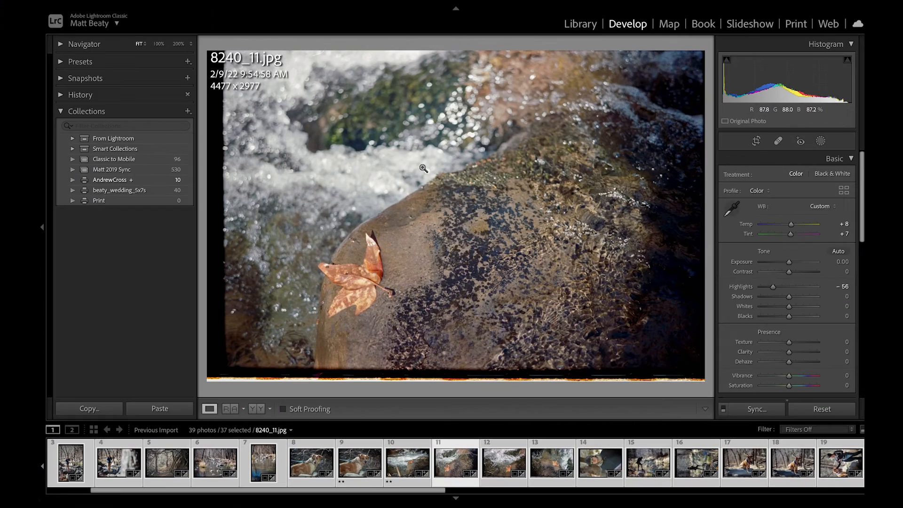
Rate 8240_11.jpg 1 star, reposition its crop to exclude the film edge, and trim its left side slightly.
key(1)
key(r)
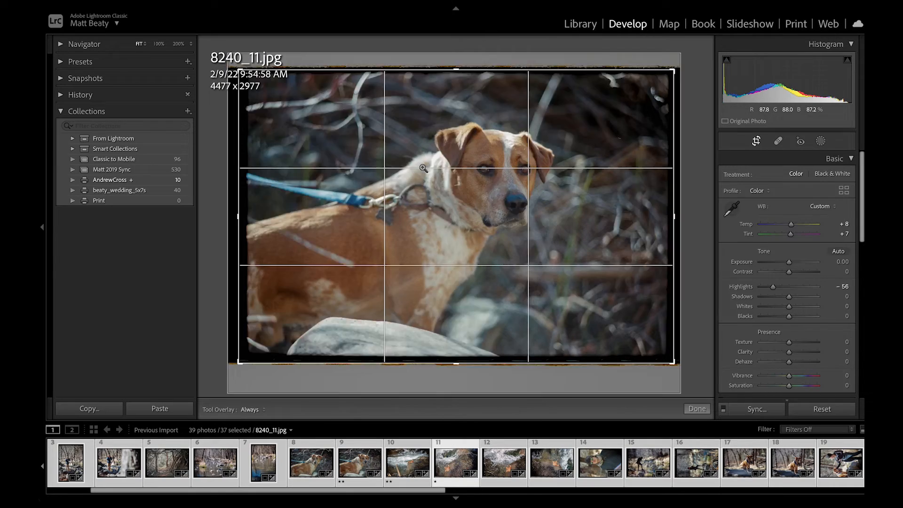
drag(445, 141, 440, 145)
drag(238, 191, 242, 191)
key(Return)
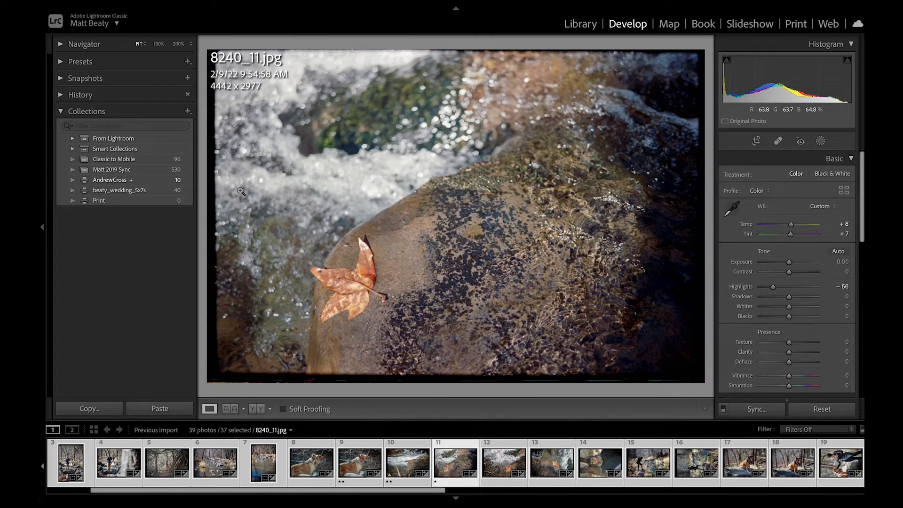
Tighten the crop of 8240_12.jpg to trim its wide black side borders, and advance to 8240_13.jpg.
key(Right)
key(r)
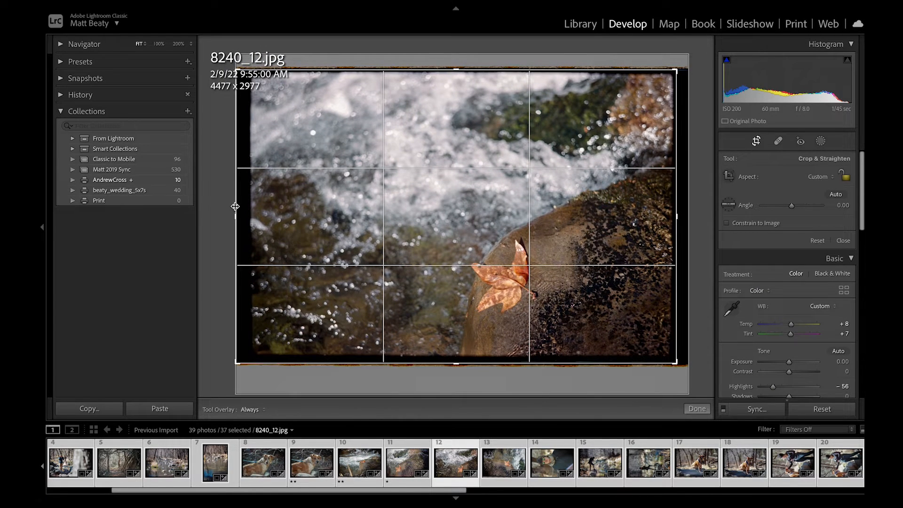
key(r)
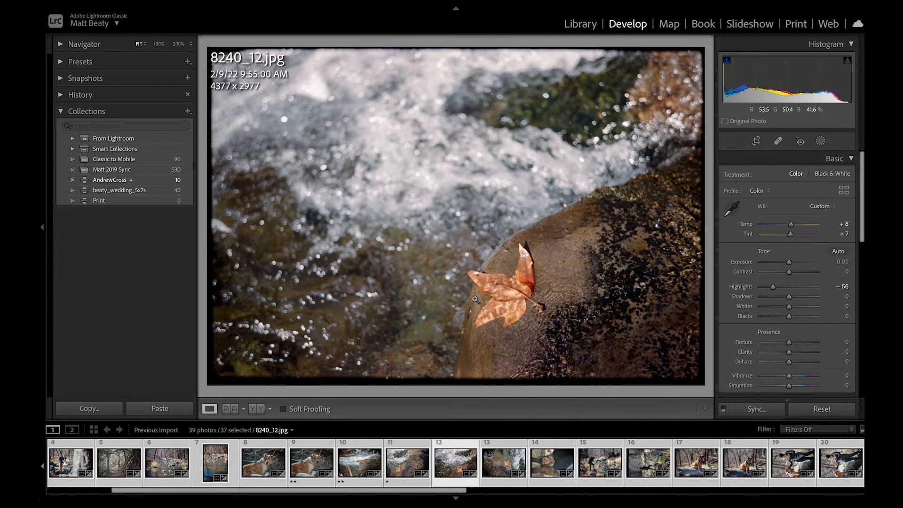
key(Right)
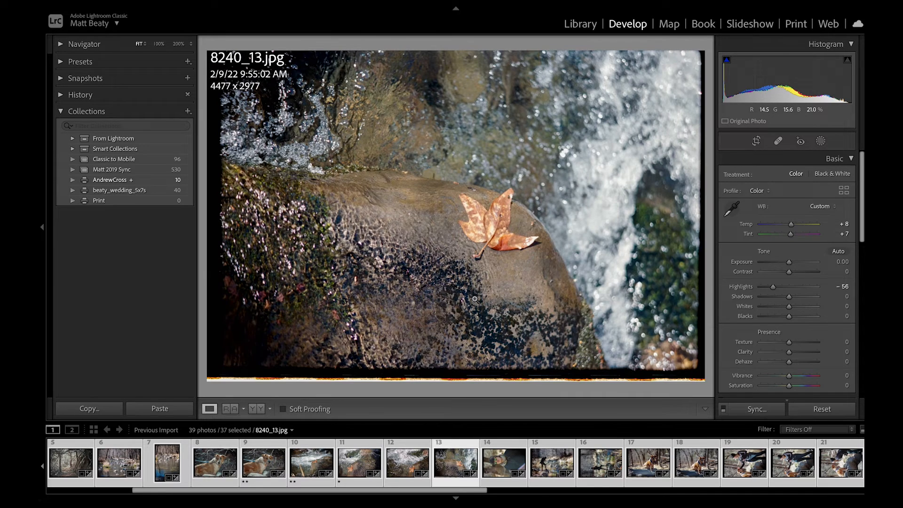
Reposition the crop of 8240_13.jpg to exclude the orange film edge, and advance to 8240_14.jpg.
key(r)
drag(489, 268, 494, 262)
key(Return)
key(Right)
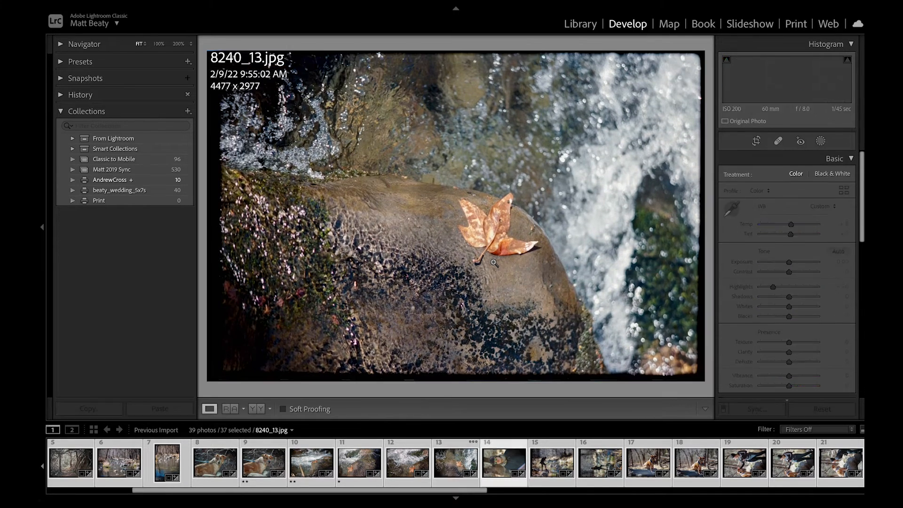
Rotate 8240_14.jpg 90° clockwise, set its Tint to +28, and advance to 8240_15.jpg.
key(ctrl+bracketright)
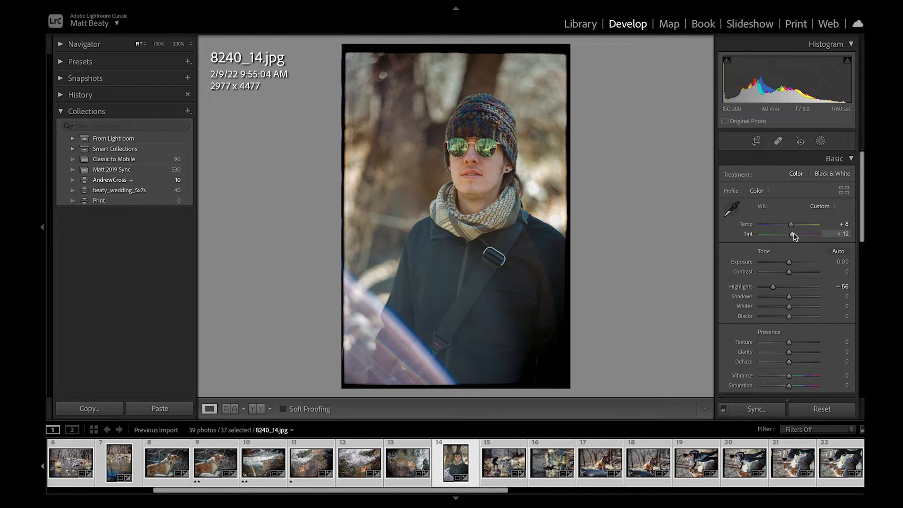
drag(796, 236, 799, 237)
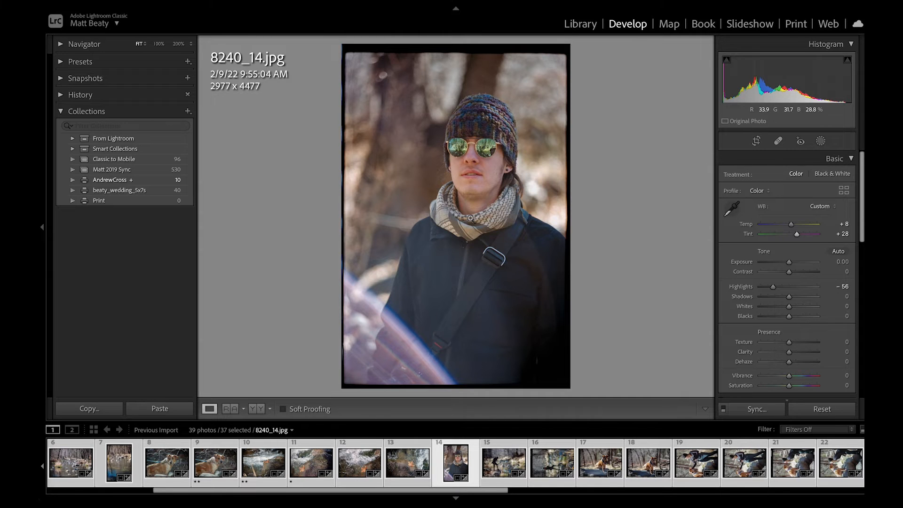
key(Right)
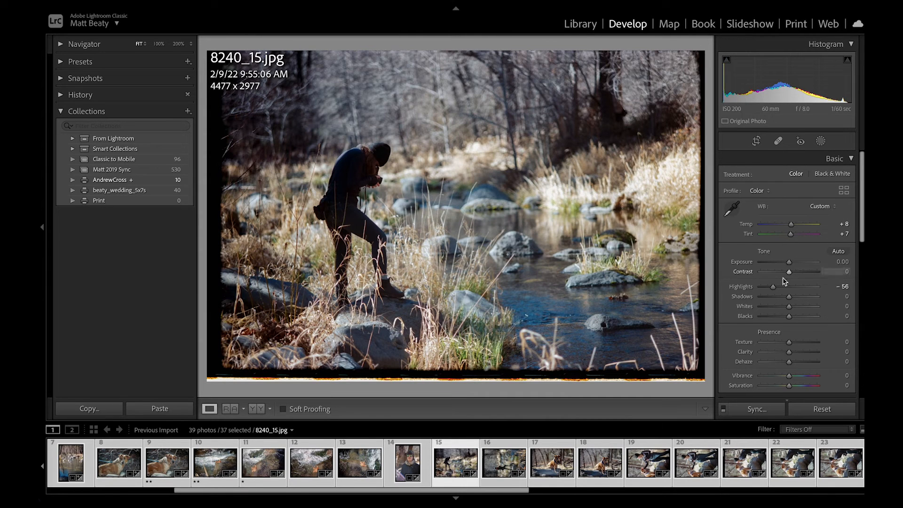
Set 8240_15.jpg to Highlights −86, Shadows +15, Blacks +59 and Tint +15, then reposition its crop and trim the right side slightly.
drag(789, 316, 764, 288)
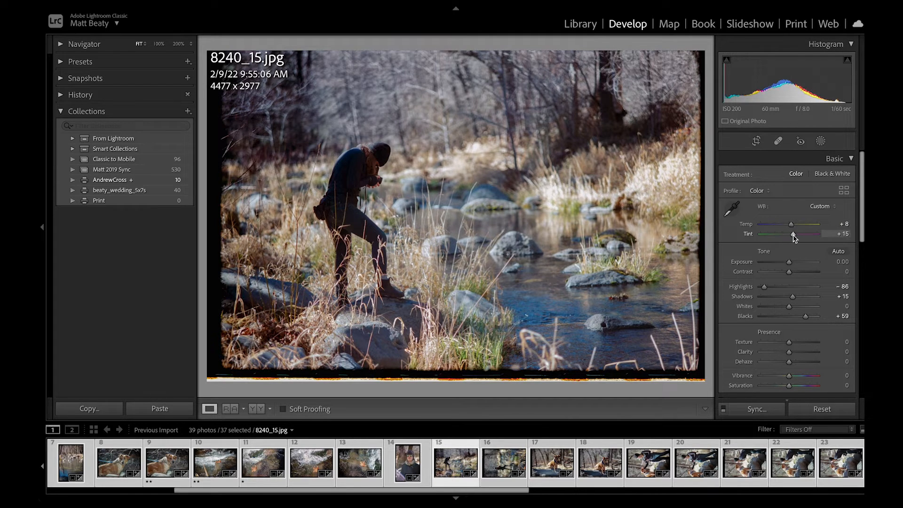
key(r)
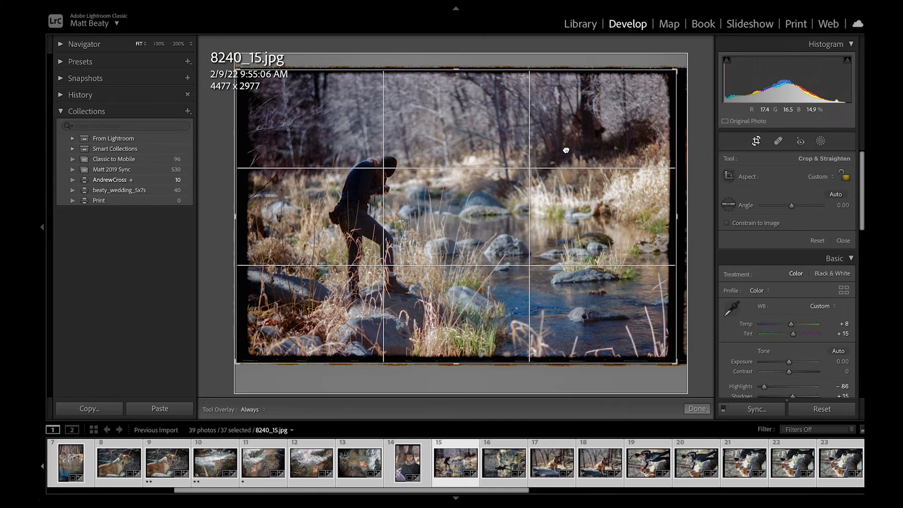
drag(565, 149, 559, 148)
drag(676, 215, 672, 214)
key(Return)
Sharpen 8240_15.jpg with Amount 60, Detail 37 and Masking 89, checking the mask preview at 100% zoom.
click(380, 198)
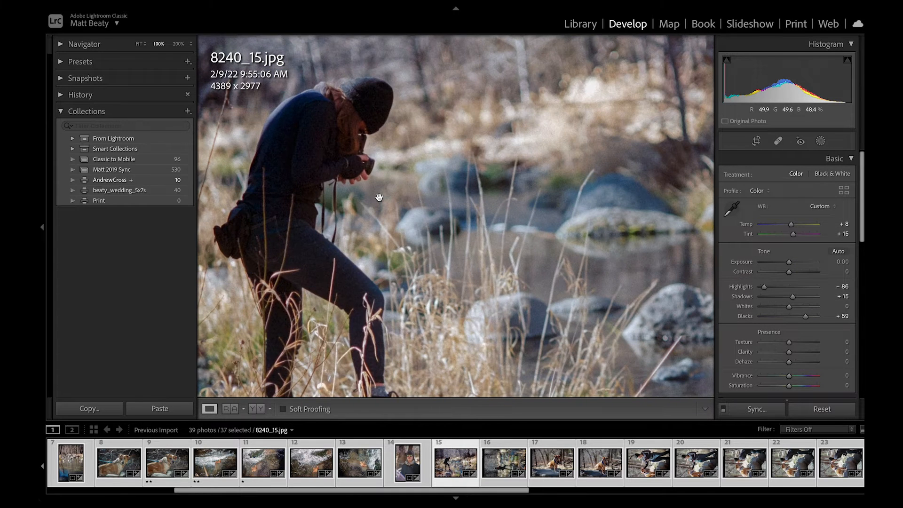
scroll(810, 331, down, 10)
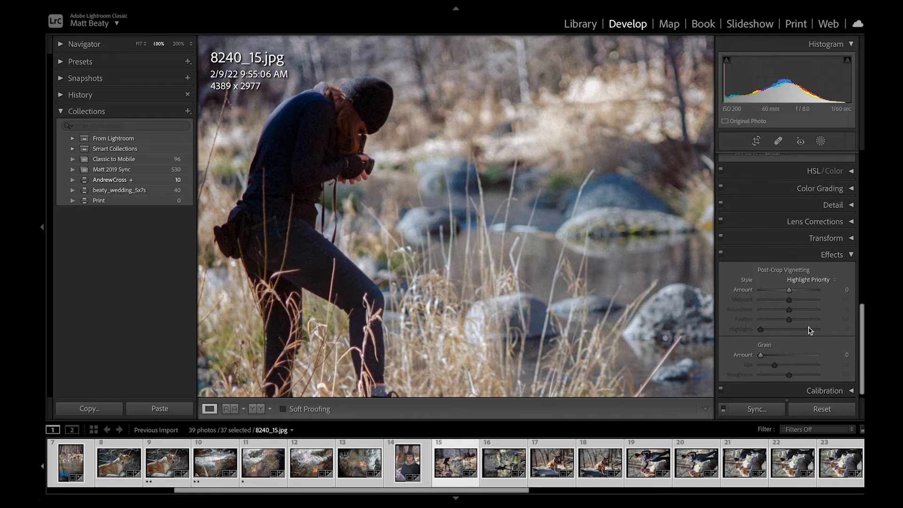
scroll(810, 331, up, 2)
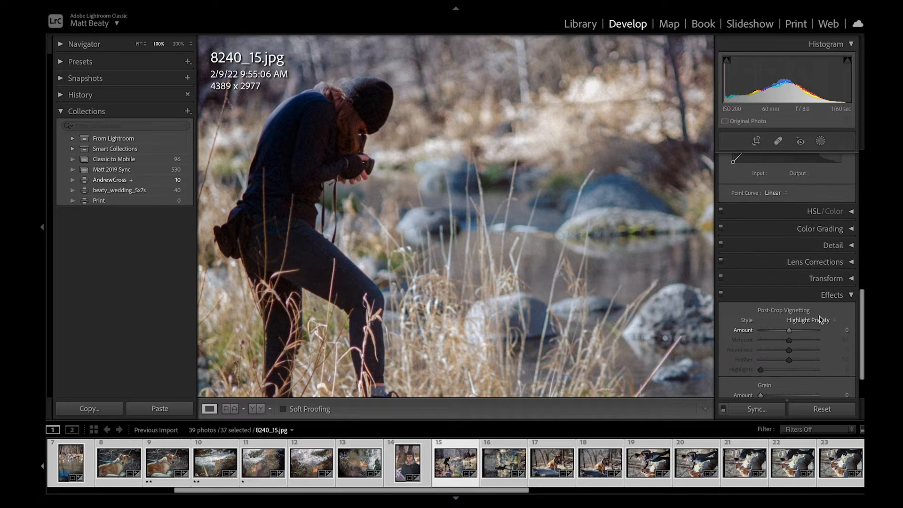
click(851, 246)
scroll(821, 301, down, 1)
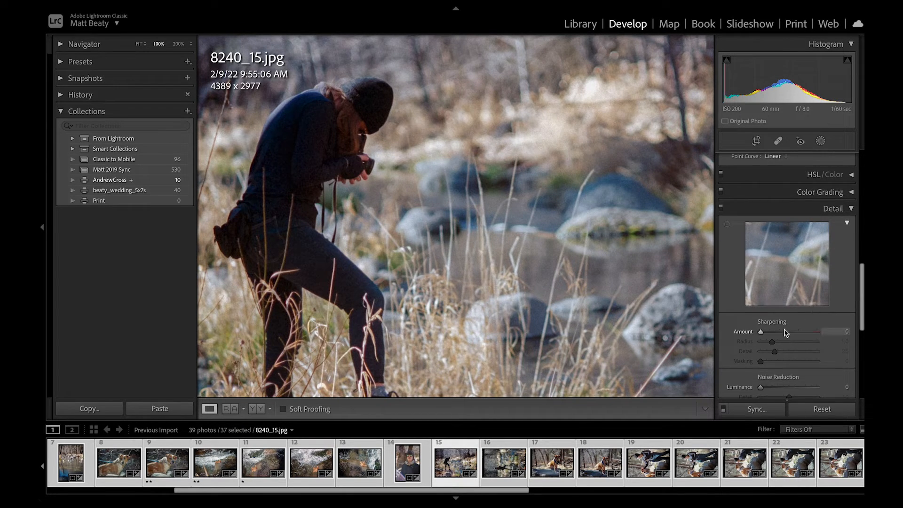
click(784, 332)
alt+click(784, 362)
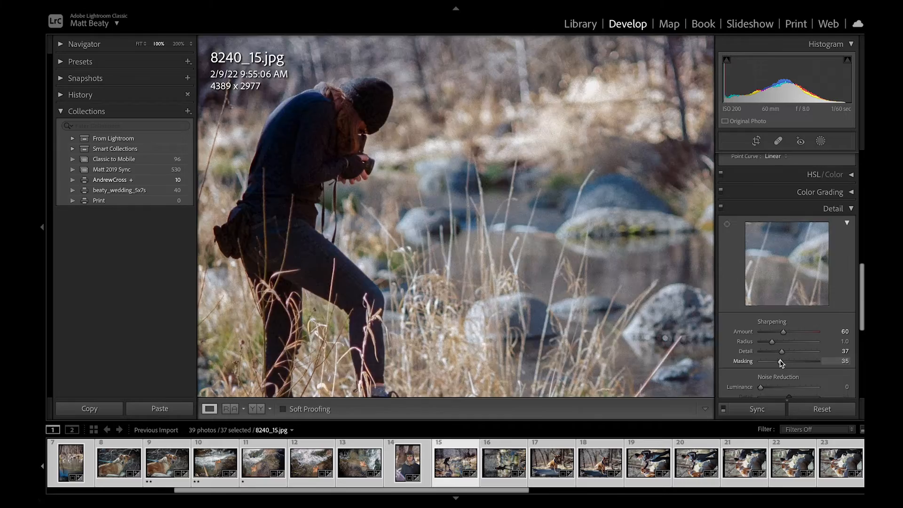
alt+click(781, 361)
mouse_move(780, 362)
mouse_down()
mouse_move(772, 362)
mouse_move(812, 363)
mouse_move(780, 361)
mouse_up()
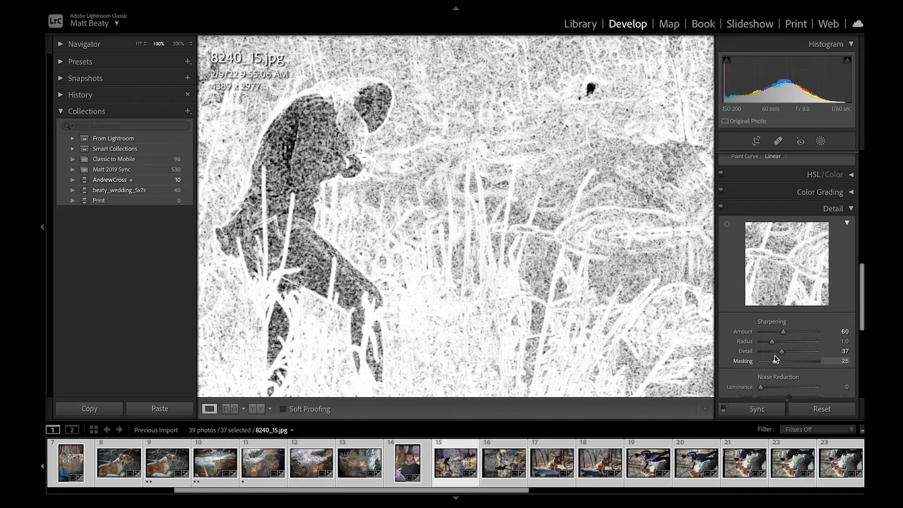
drag(776, 359, 809, 362)
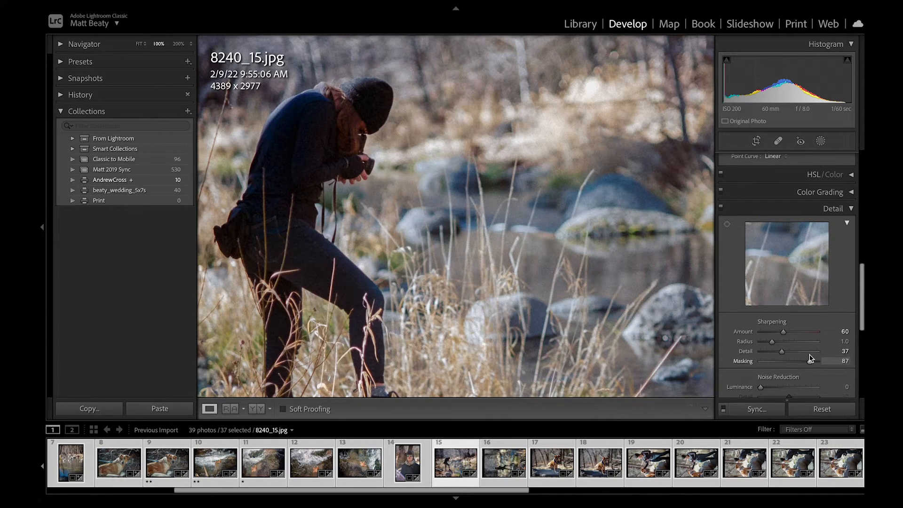
drag(803, 358, 811, 353)
drag(811, 364, 812, 363)
Add grain with an Amount of 11 to 8240_15.jpg, rate the photo 2 stars, and advance to 8240_16.jpg.
drag(696, 226, 548, 213)
scroll(549, 245, down, 5)
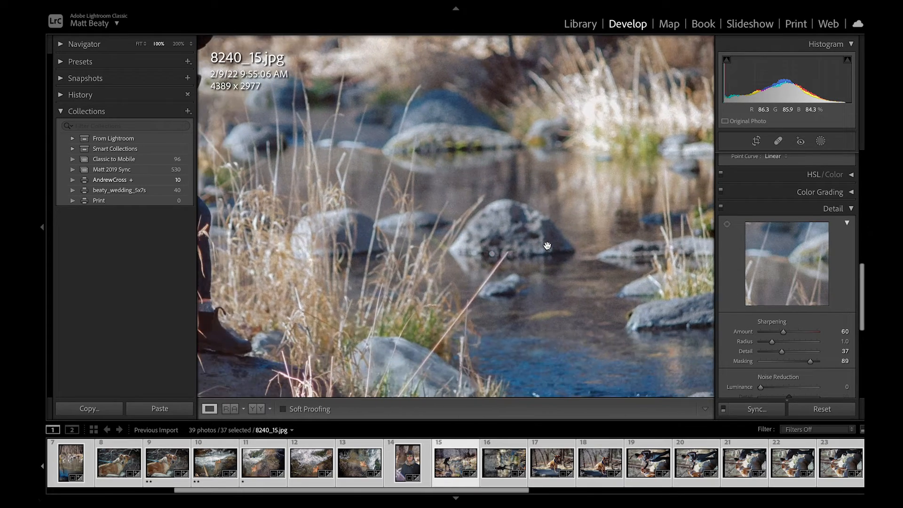
scroll(547, 245, down, 3)
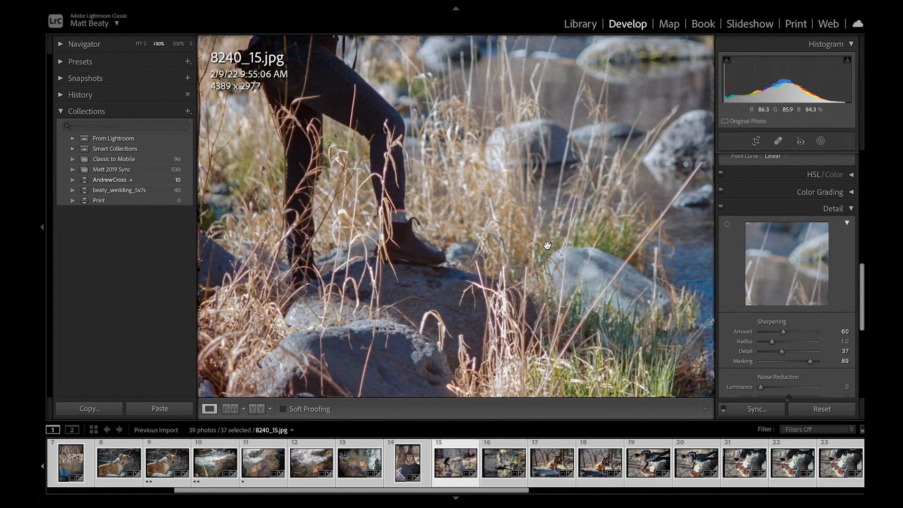
scroll(547, 245, left, 3)
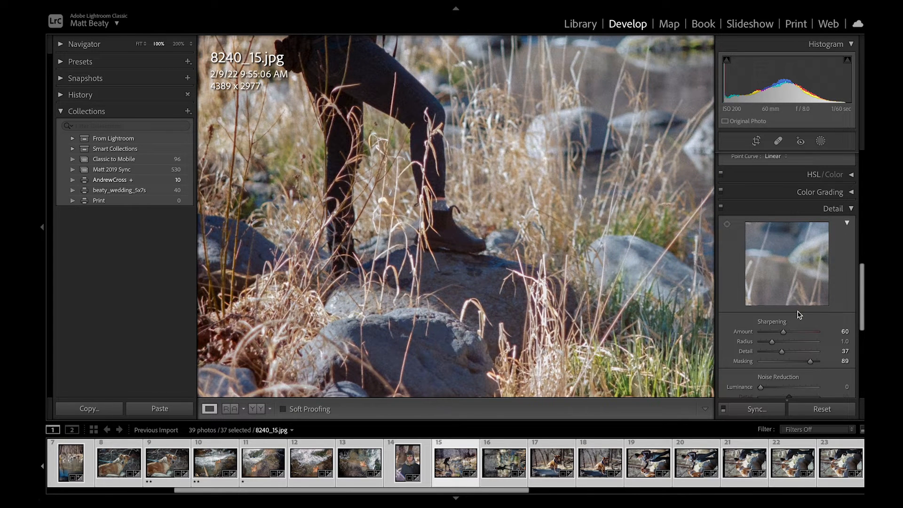
scroll(801, 325, down, 5)
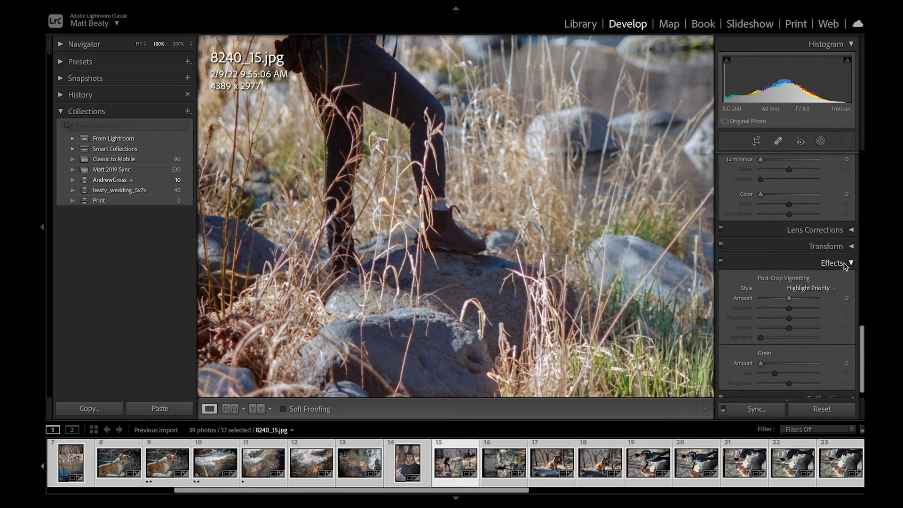
scroll(762, 323, down, 2)
drag(761, 349, 797, 352)
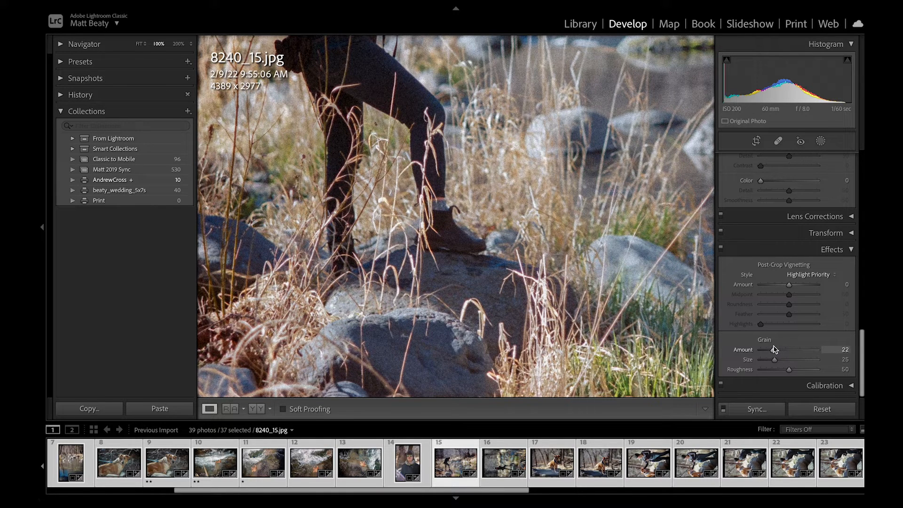
drag(592, 178, 591, 316)
click(590, 316)
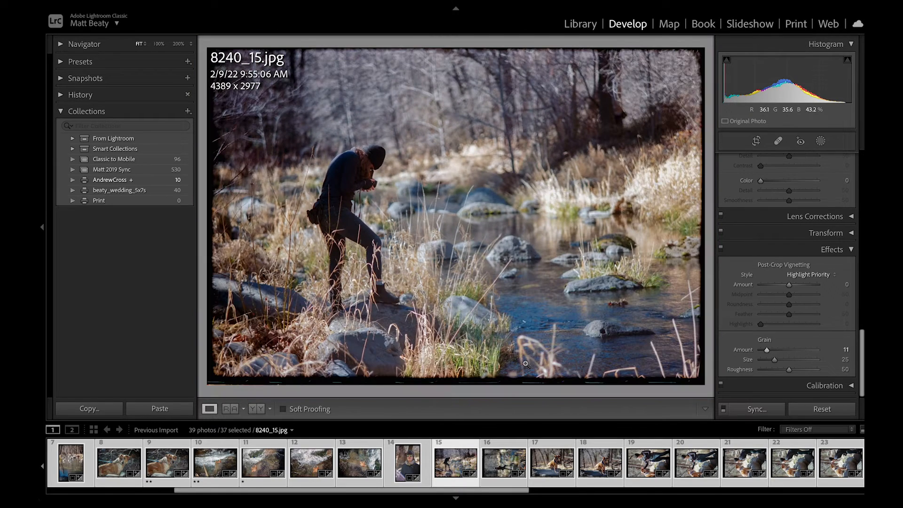
key(2)
key(Right)
Rotate 8240_16.jpg 90° clockwise and trim the black border from the top of its crop.
key(ctrl+])
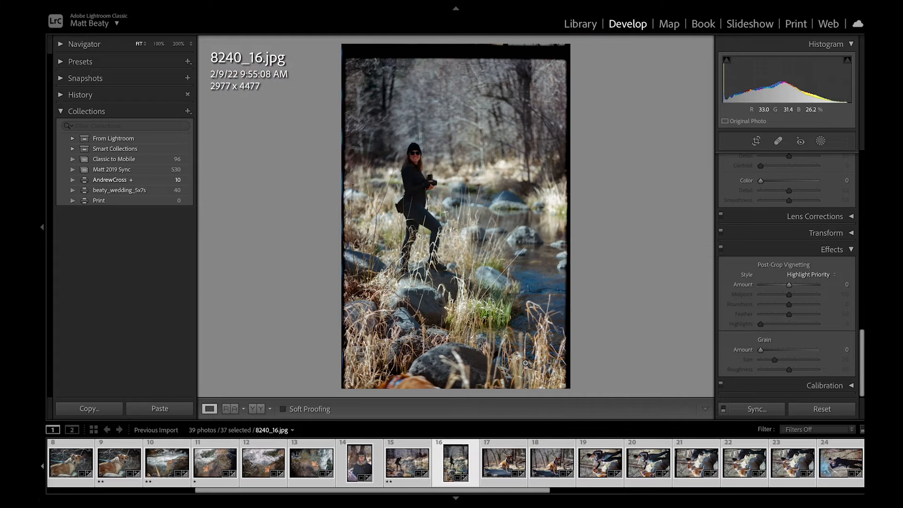
key(r)
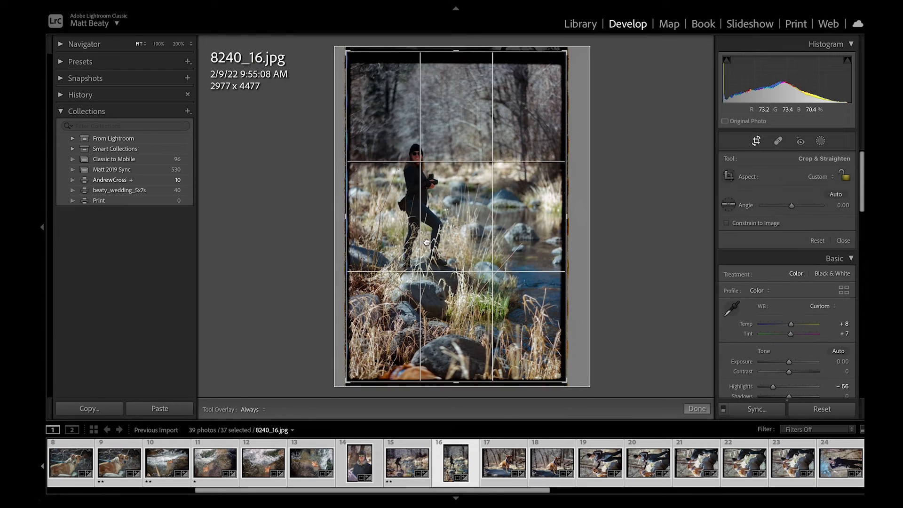
drag(457, 50, 459, 55)
key(Return)
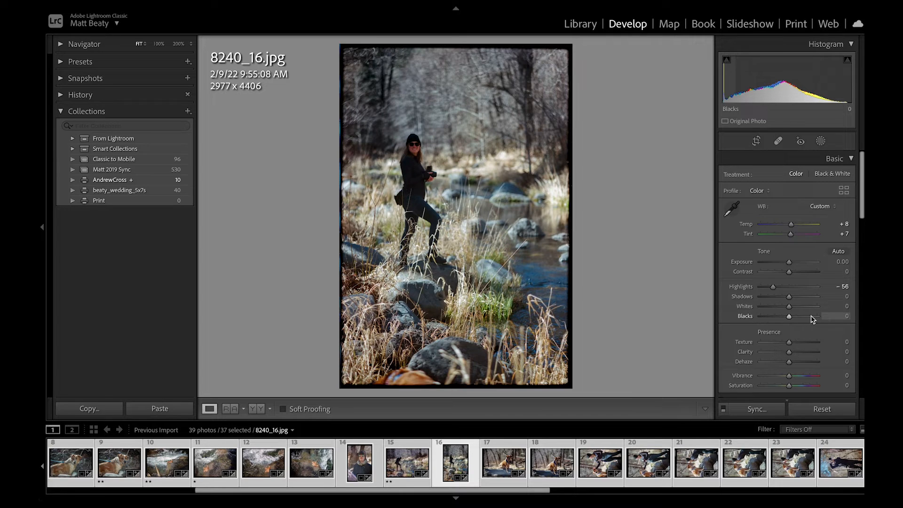
Set 8240_16.jpg to Highlights −89, Shadows +28, Blacks +55 and Tint +12, and check the standing woman at 100% zoom.
drag(792, 319, 764, 287)
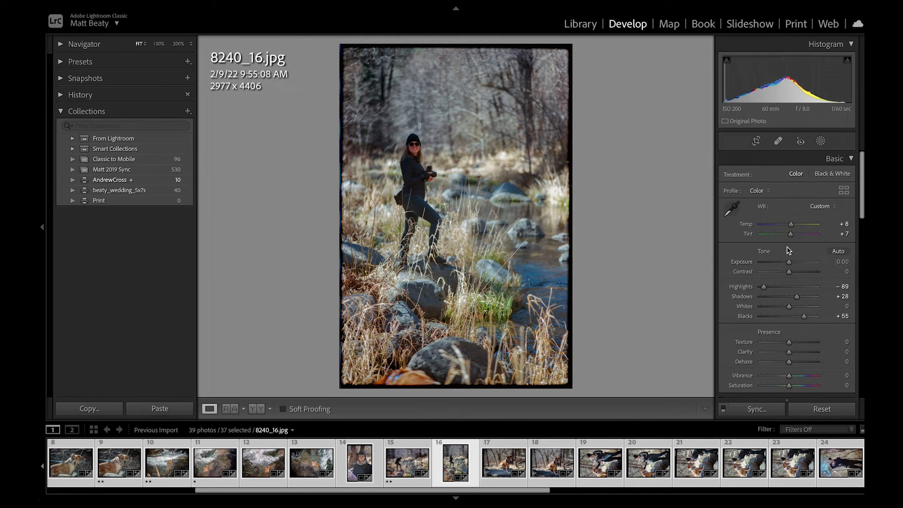
drag(793, 235, 795, 236)
click(421, 175)
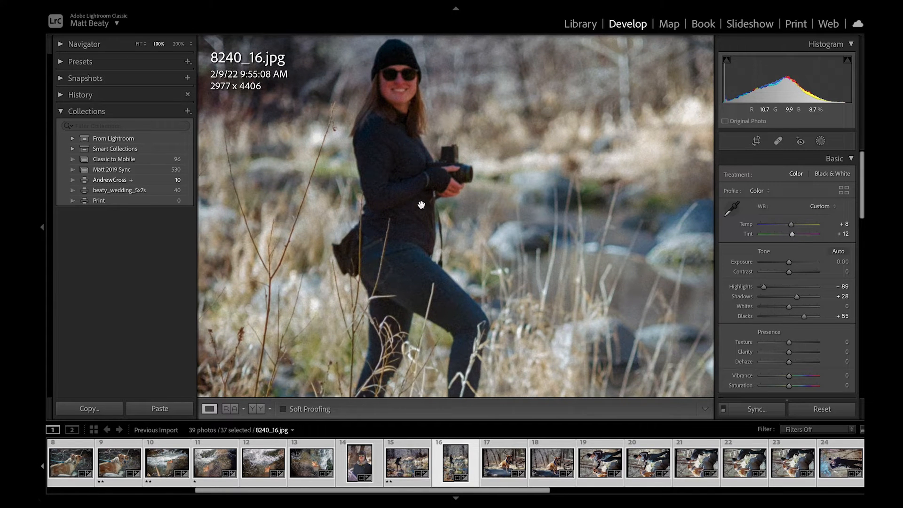
drag(429, 237, 451, 161)
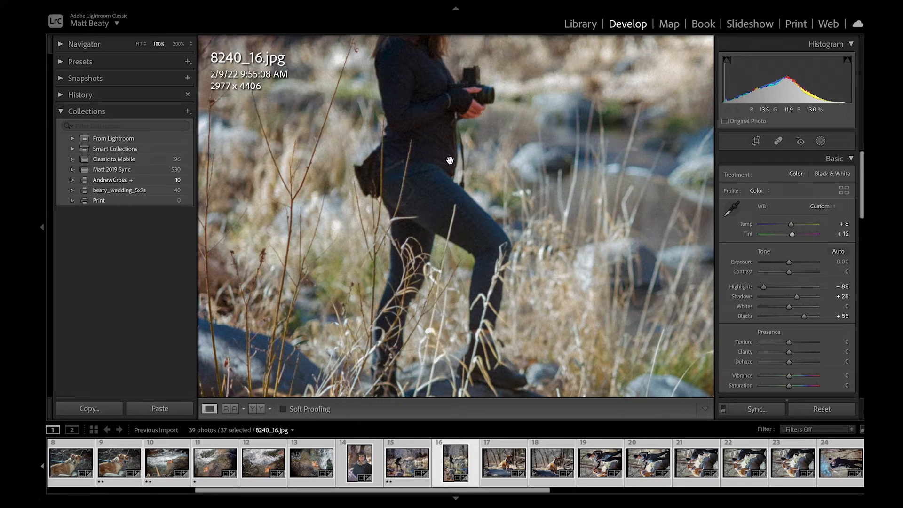
click(454, 157)
Advance to 8240_21.jpg, check the dog and woman's faces up close, and trim the top of the photo's crop.
key(Right)
key(Right)
key(Right)
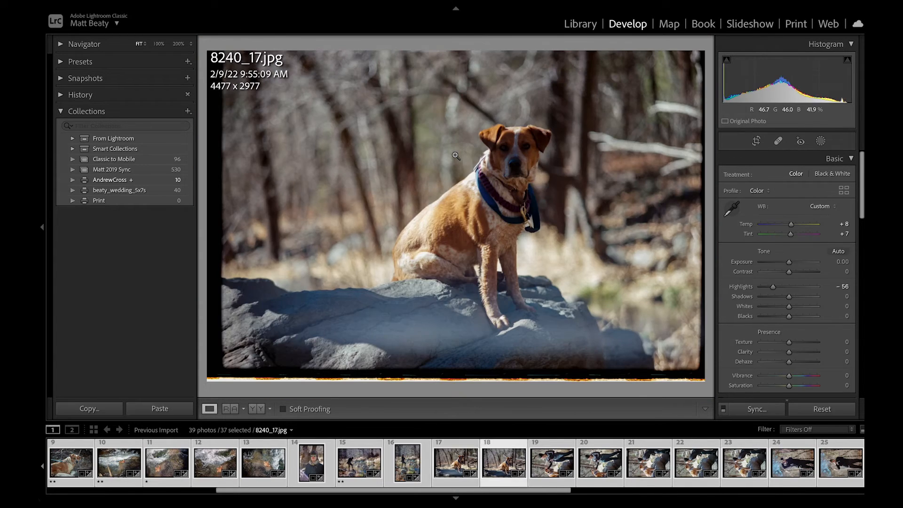
key(Right)
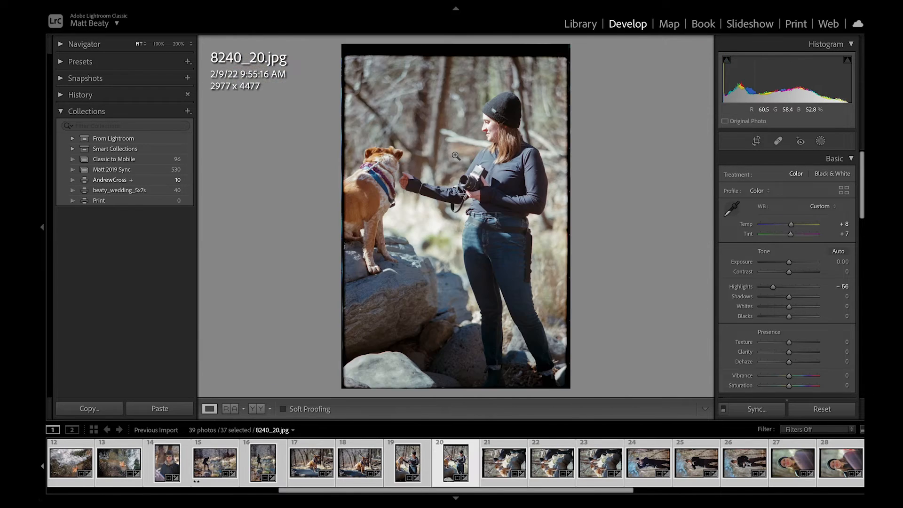
key(Right)
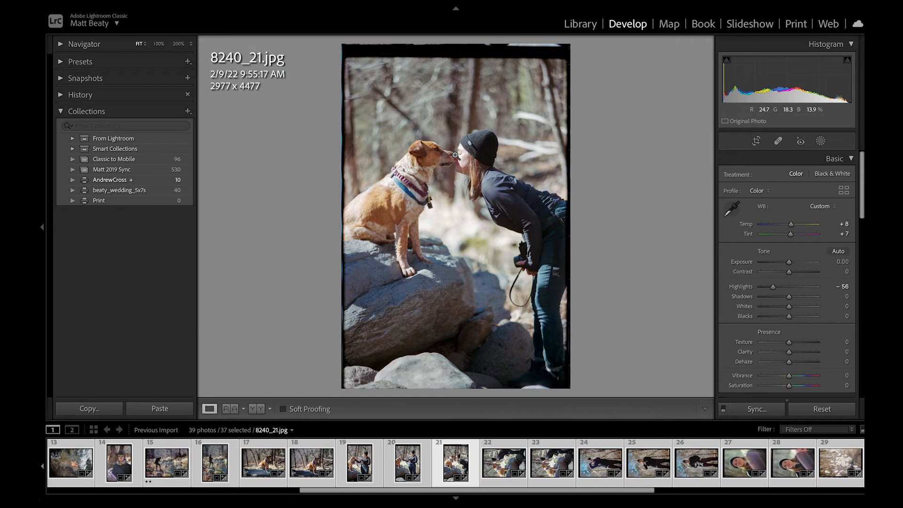
click(455, 155)
click(455, 154)
key(r)
drag(456, 50, 460, 55)
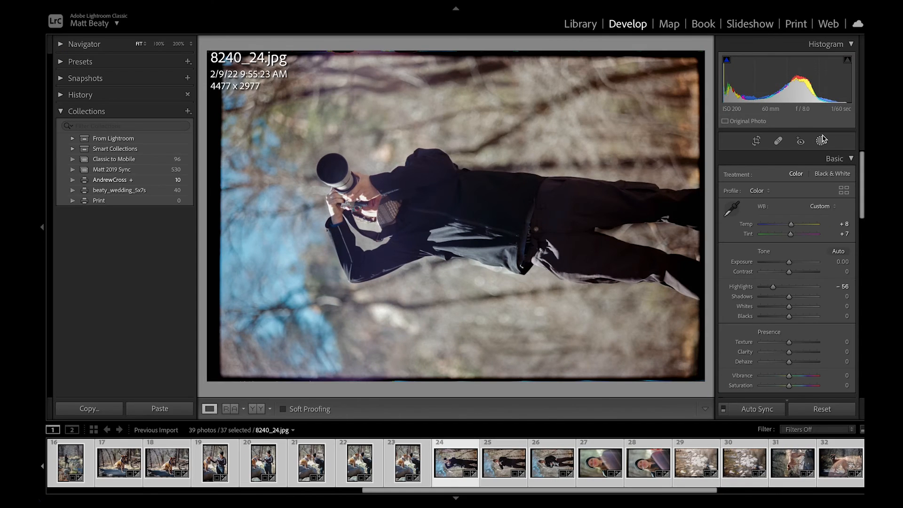
Rotate 8240_24.jpg and 8240_25.jpg 90° clockwise so the photographer stands upright.
key(ctrl+bracketright)
key(Right)
key(ctrl+bracketright)
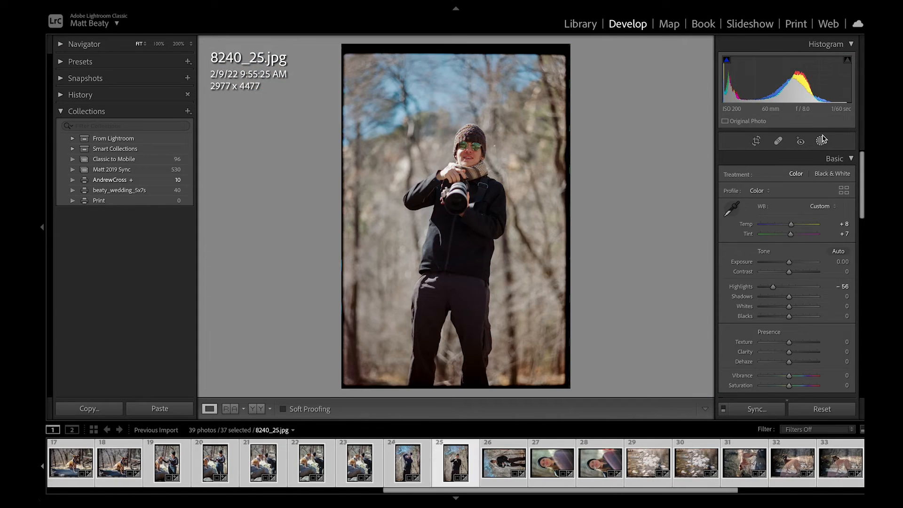
Check the photographer in 8240_25.jpg at 100% zoom, and set Highlights to −70 and Shadows to +17.
click(540, 165)
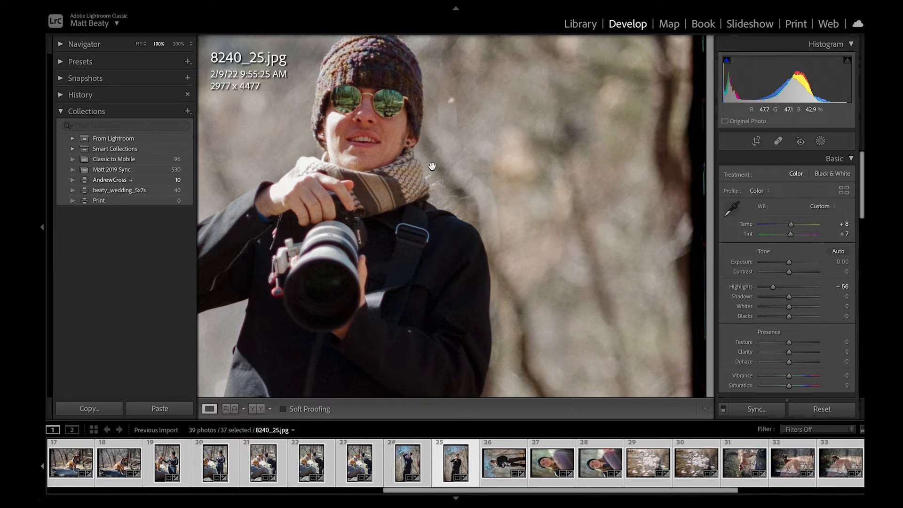
drag(427, 176, 461, 167)
click(541, 188)
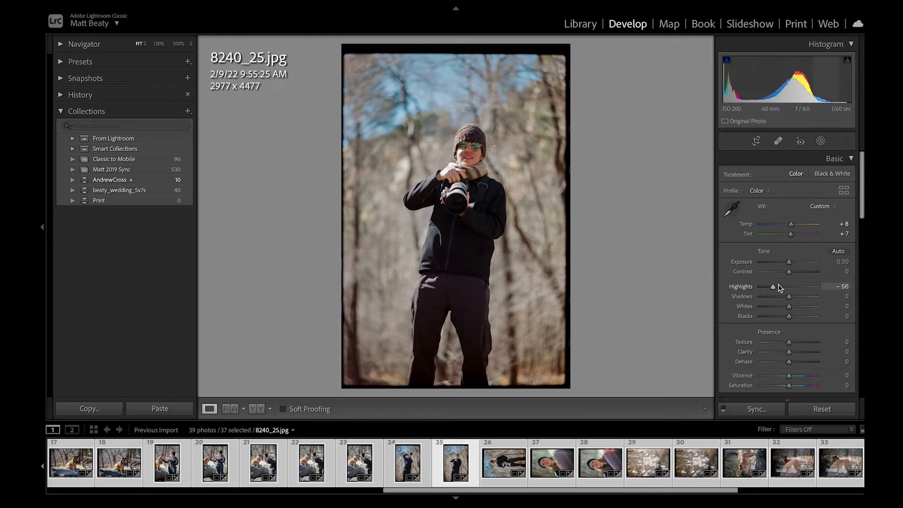
drag(775, 290, 795, 299)
Sharpen 8240_25.jpg with Amount 63 and Masking 77, and check the photographer's face at 100% zoom.
scroll(803, 325, down, 10)
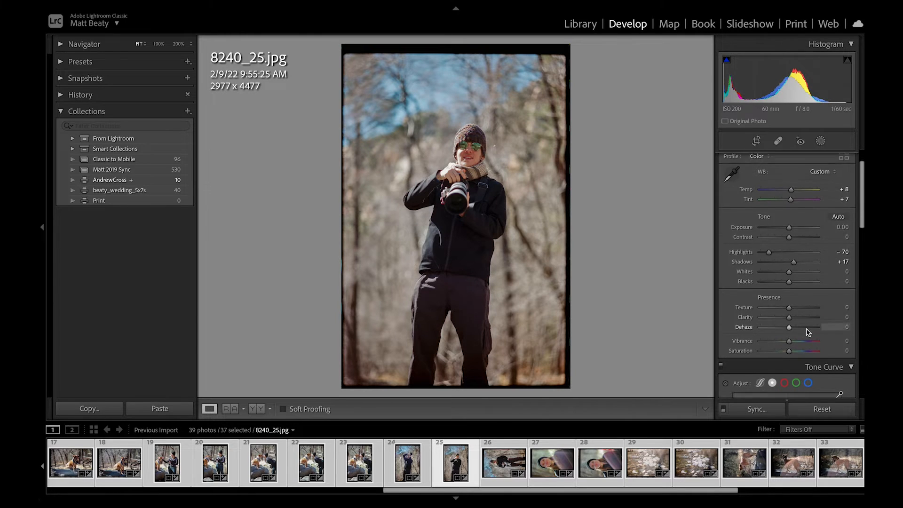
scroll(801, 326, down, 5)
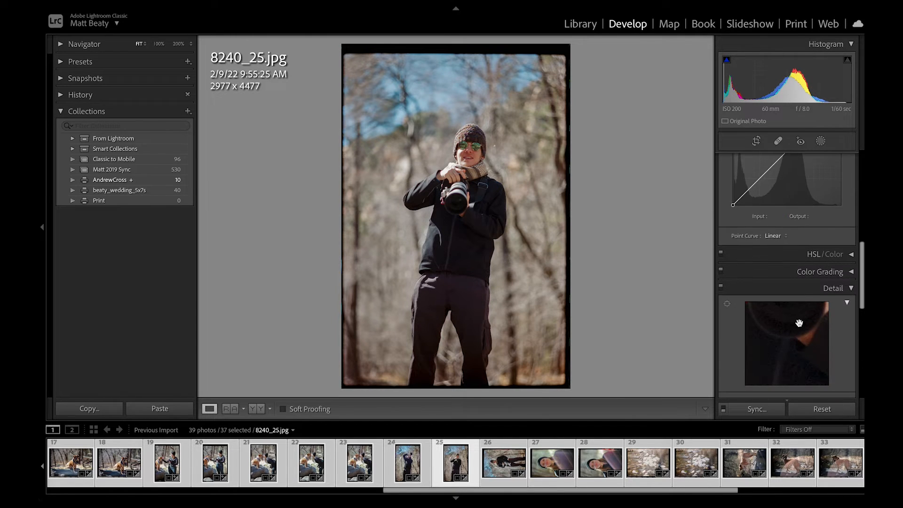
drag(790, 339, 805, 370)
alt+click(789, 370)
click(442, 148)
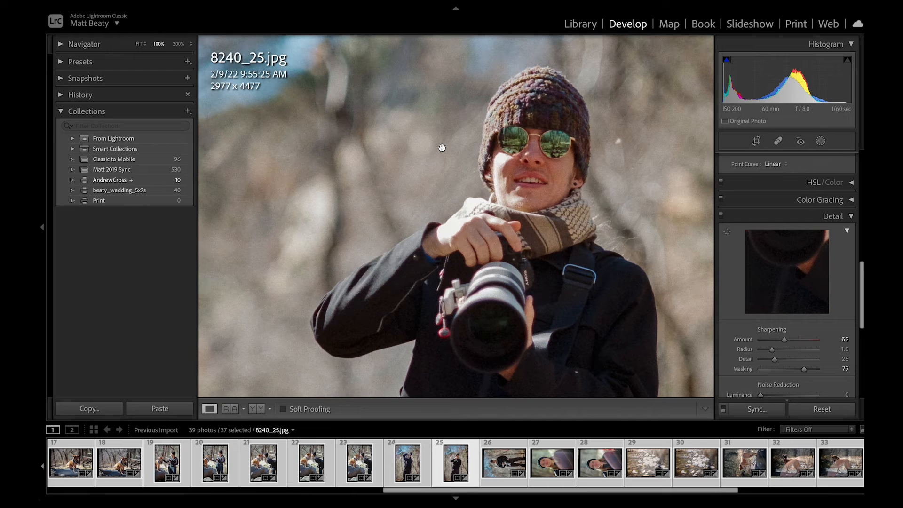
Compare 8240_25.jpg with and without its Detail sharpening at 100% zoom.
click(721, 218)
click(722, 217)
click(721, 216)
click(721, 217)
drag(612, 289, 606, 244)
Add grain to 8240_25.jpg with Amount 7, and check the photographer up close.
scroll(810, 288, down, 5)
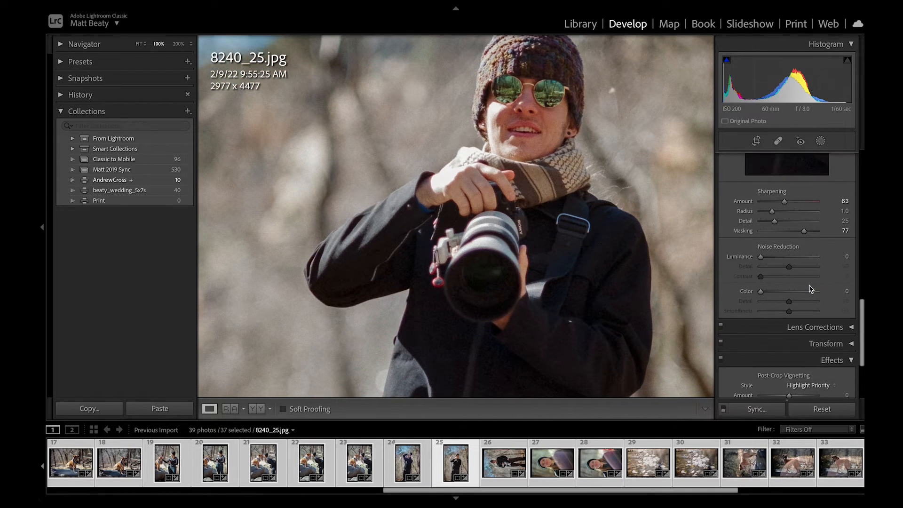
scroll(767, 291, down, 5)
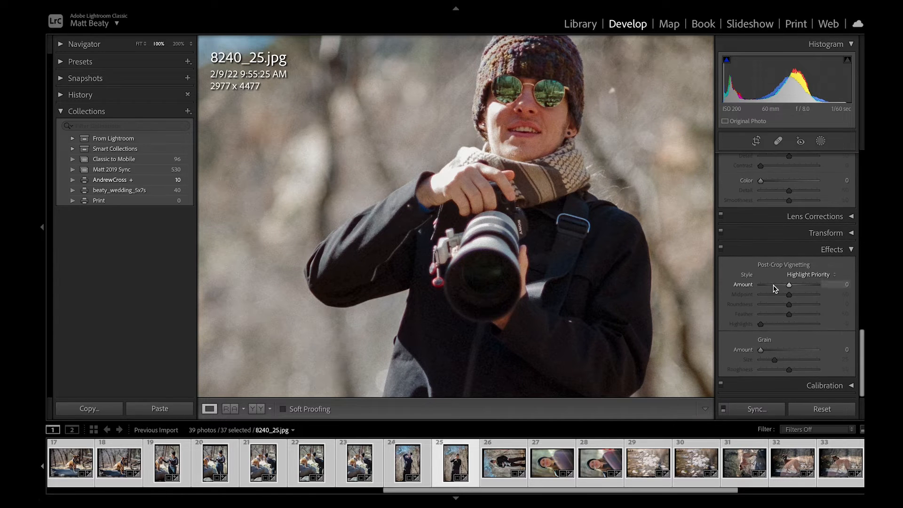
drag(762, 350, 764, 351)
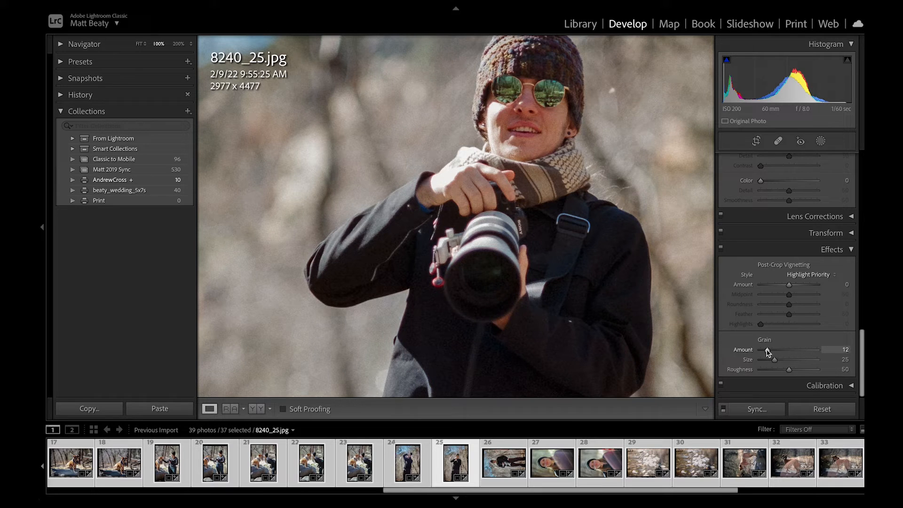
drag(769, 350, 767, 349)
click(634, 240)
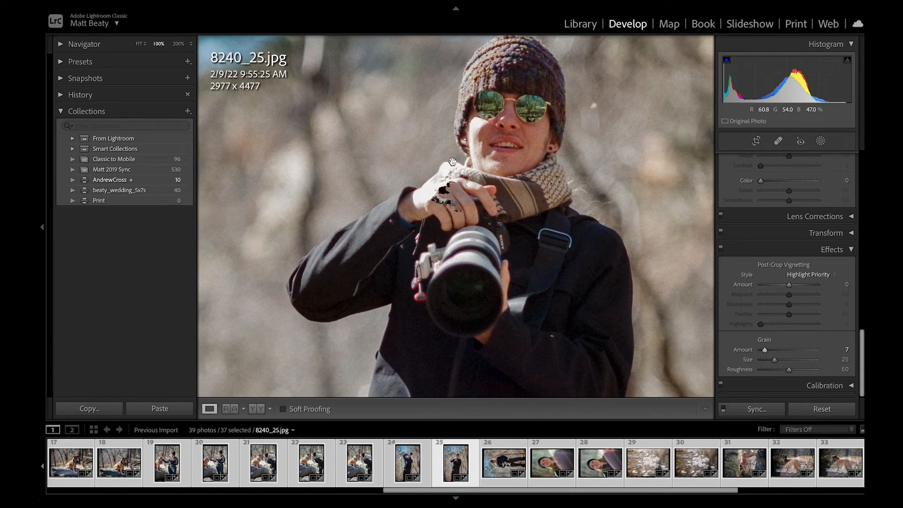
click(453, 178)
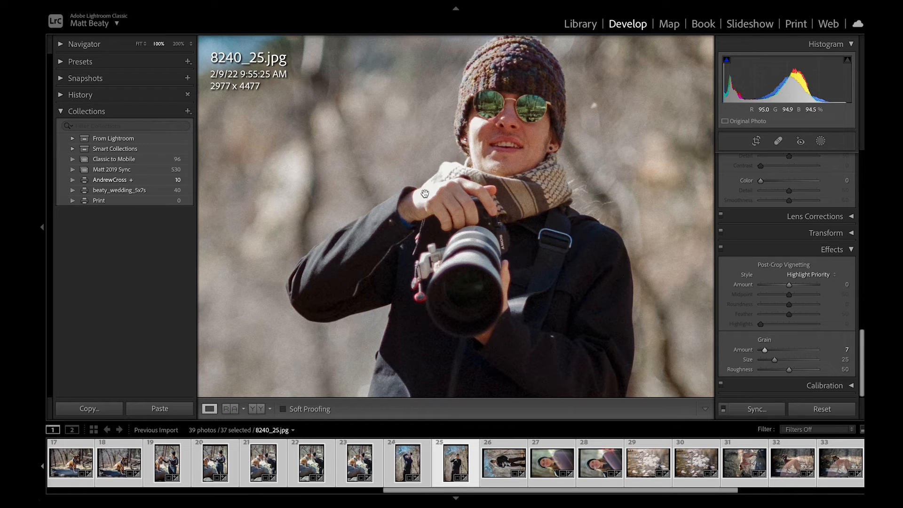
Paint a brush mask with Exposure −0.24 and Highlights −19 over the photographer's bright hand, and erase the overspill above it.
click(820, 141)
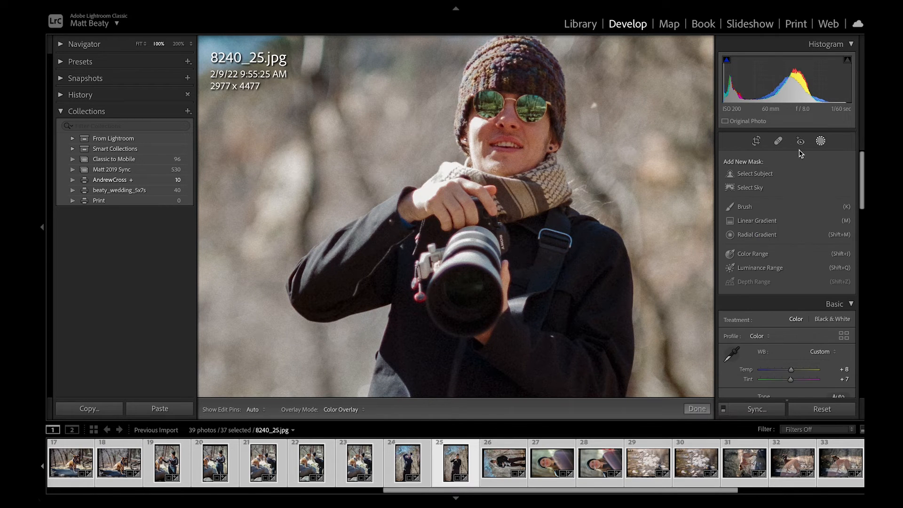
click(746, 206)
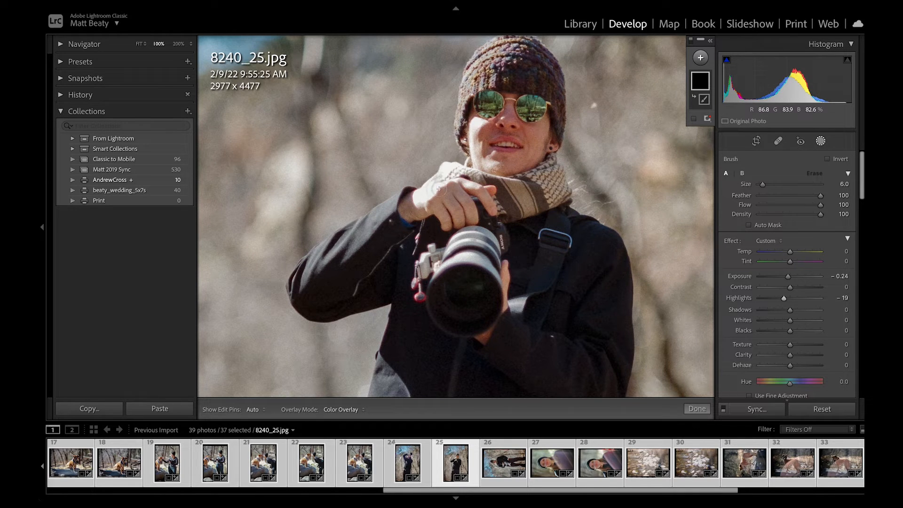
key(h)
mouse_move(471, 188)
mouse_down()
mouse_move(445, 165)
mouse_move(432, 185)
mouse_up()
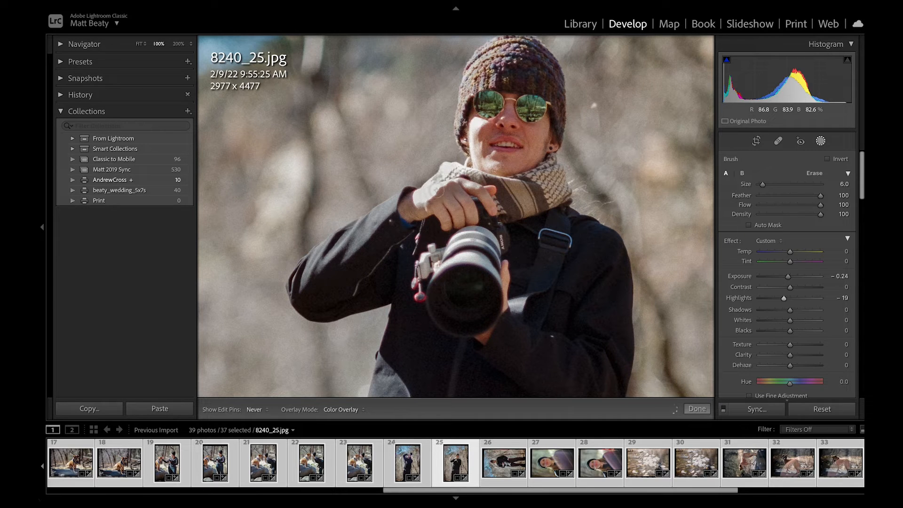
key(alt)
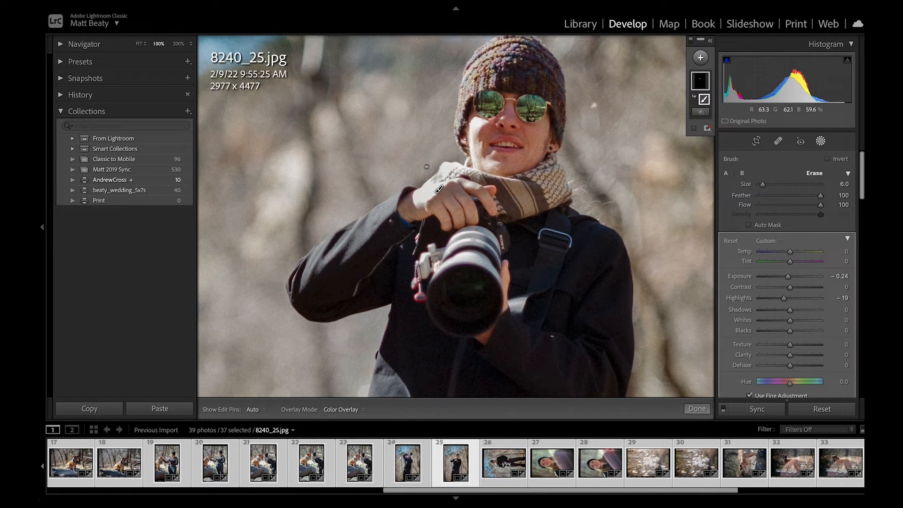
drag(429, 165, 430, 165)
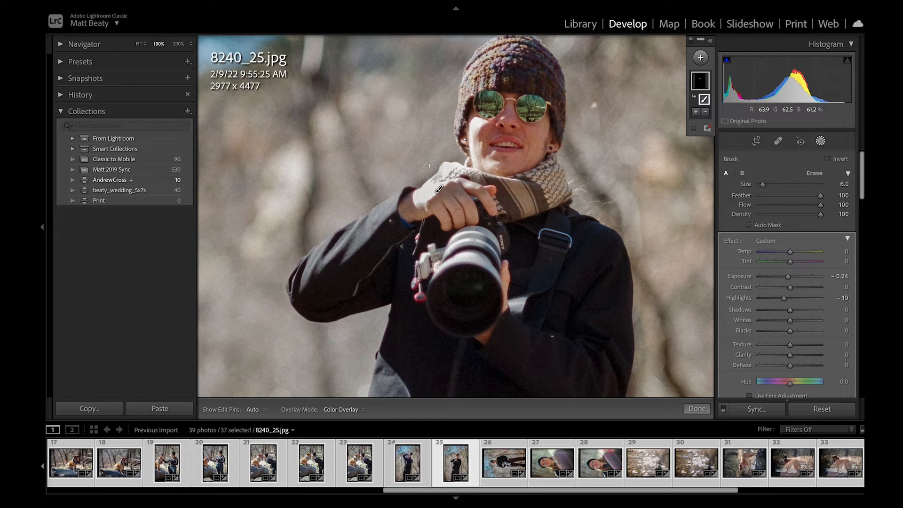
mouse_move(432, 166)
mouse_down()
mouse_move(408, 189)
mouse_move(450, 160)
mouse_up()
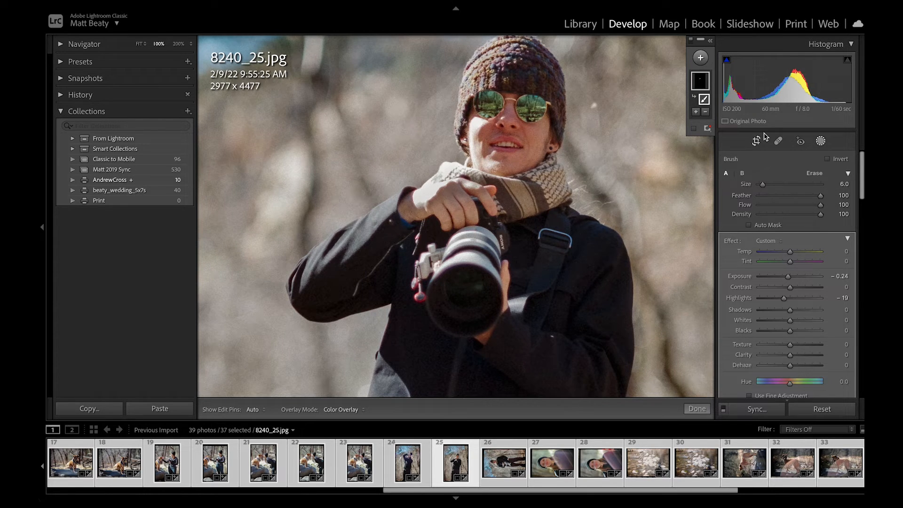
Compare before and after, and adjust the hand mask to Temp 9, Exposure −0.21 and Highlights −25.
key(backslash)
key(backslash)
key(backslash)
key(backslash)
drag(790, 278, 784, 284)
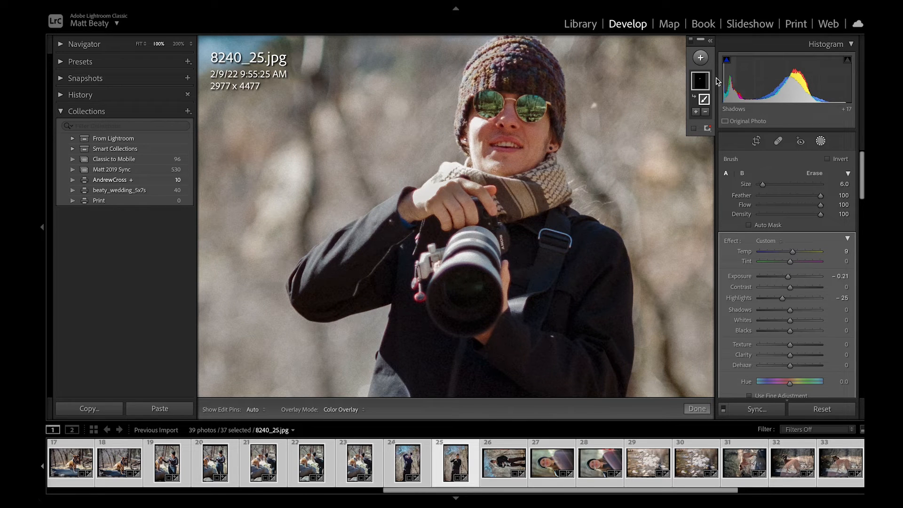
Paint a second brush mask over the photographer's face with brush Size 14 and Exposure 0.33.
click(701, 57)
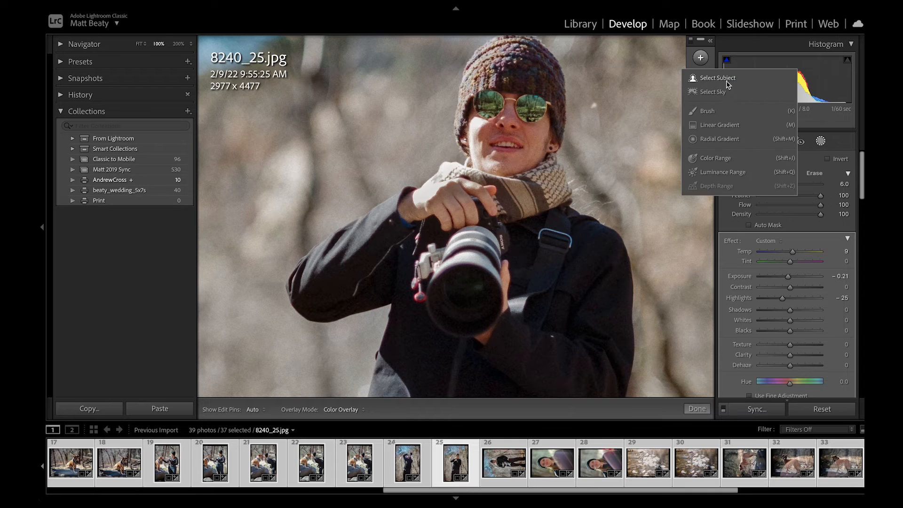
click(718, 111)
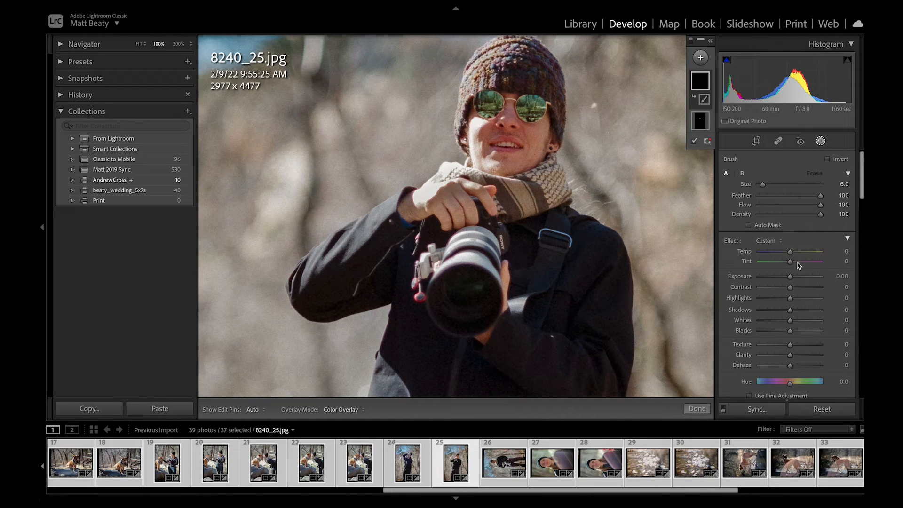
drag(792, 280, 793, 280)
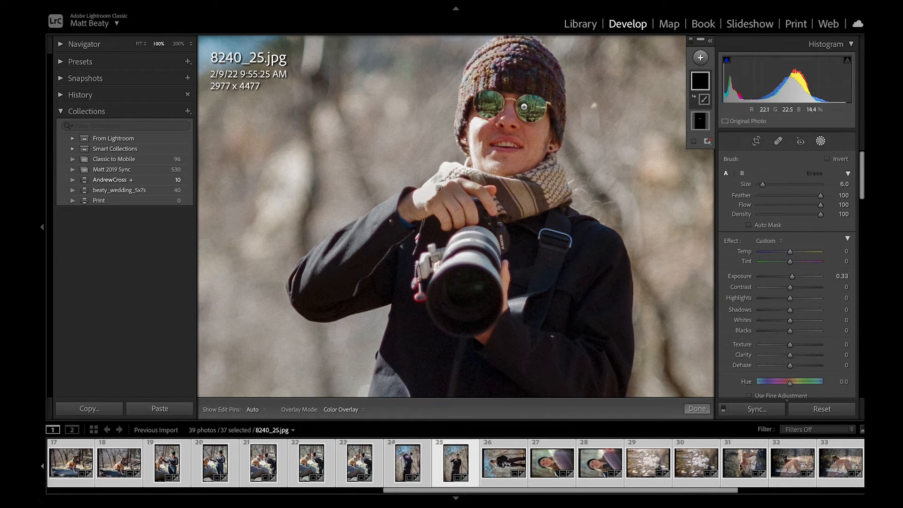
scroll(525, 131, up, 5)
key(h)
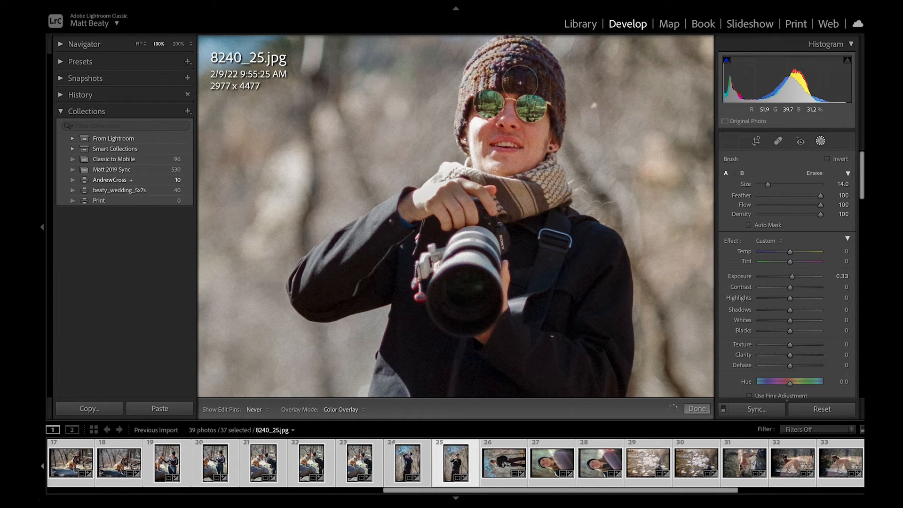
key(h)
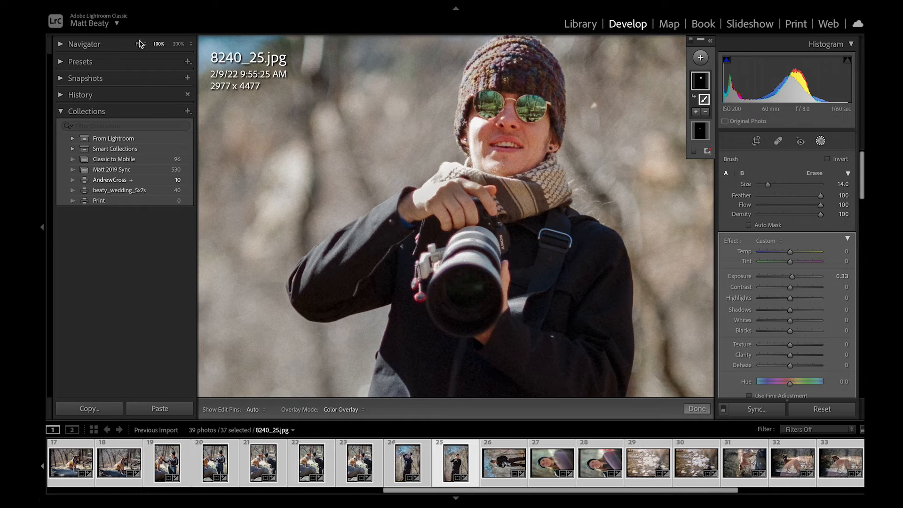
Clone out the white speck in the background beside the photographer's hat with a spot removal brush of Size 19.
click(139, 43)
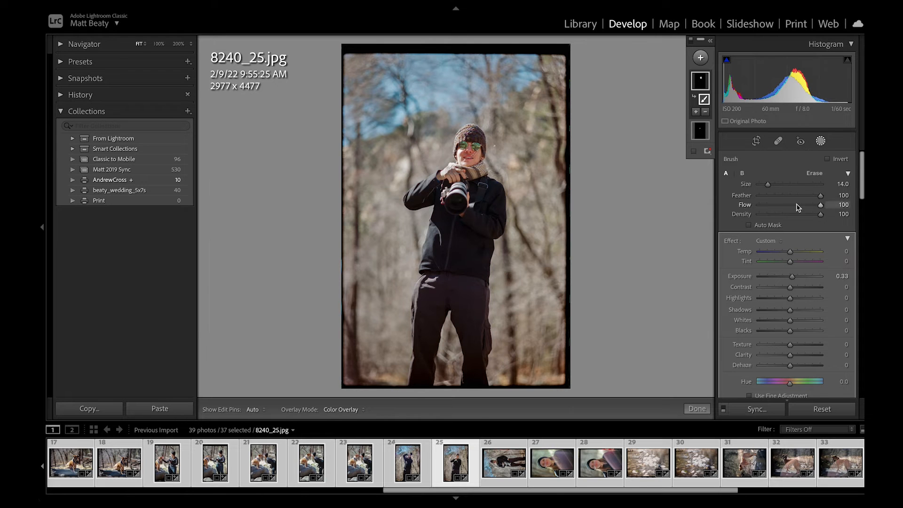
click(778, 141)
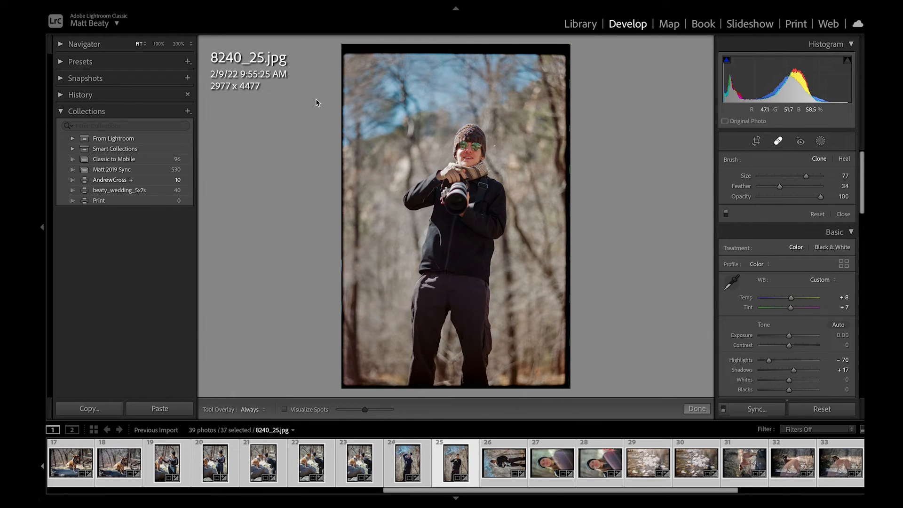
click(180, 44)
scroll(629, 171, down, 3)
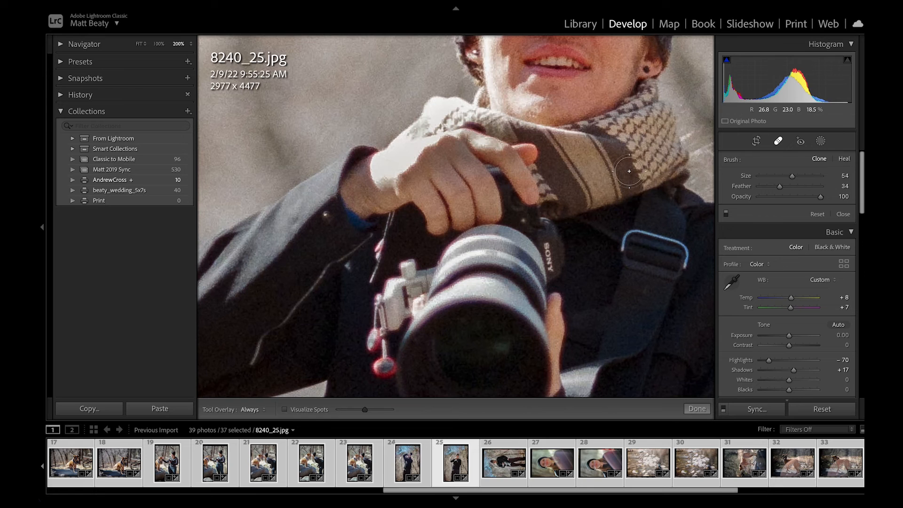
scroll(629, 171, down, 5)
drag(569, 206, 441, 322)
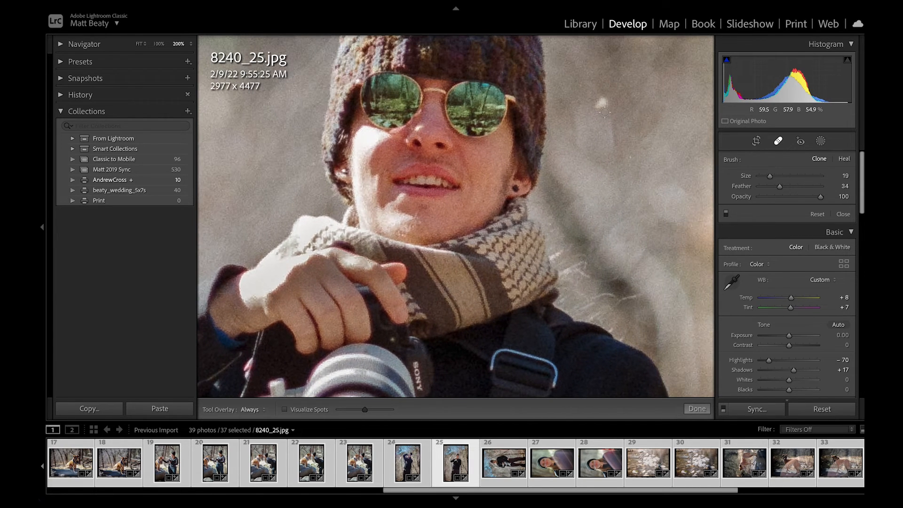
click(602, 102)
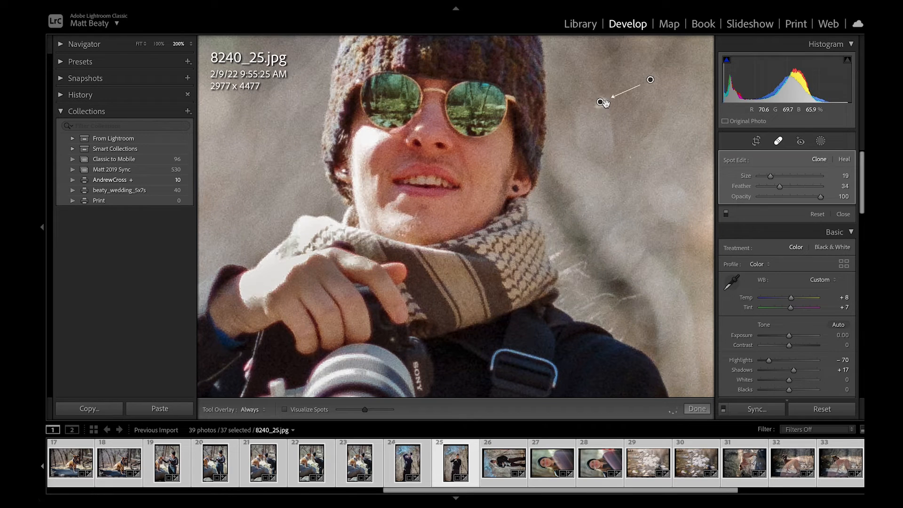
click(779, 139)
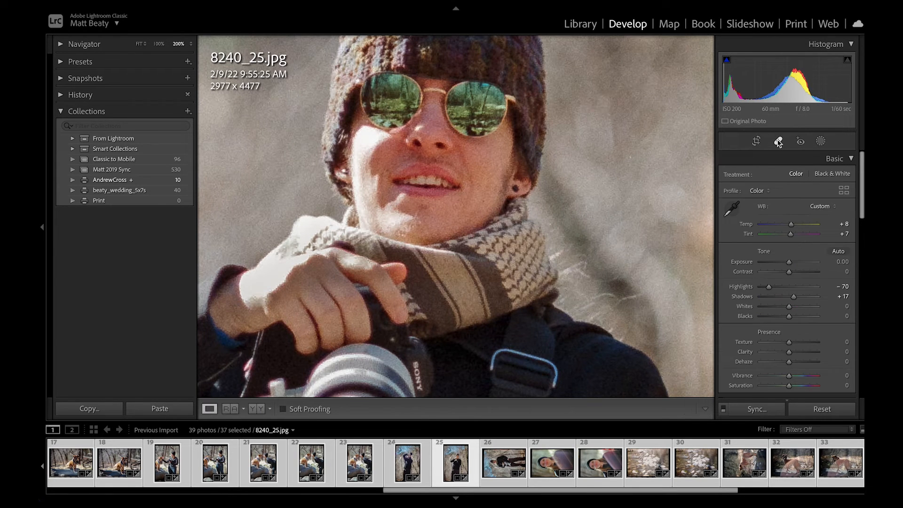
click(523, 108)
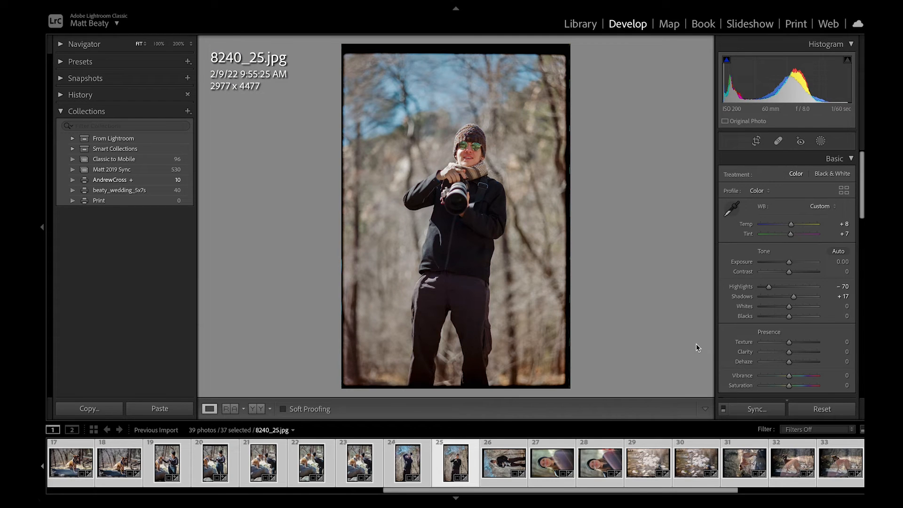
Rate 8240_25.jpg and 8240_26.jpg three stars, and rotate 8240_26.jpg 90° clockwise.
key(3)
click(503, 472)
key(ctrl+bracketright)
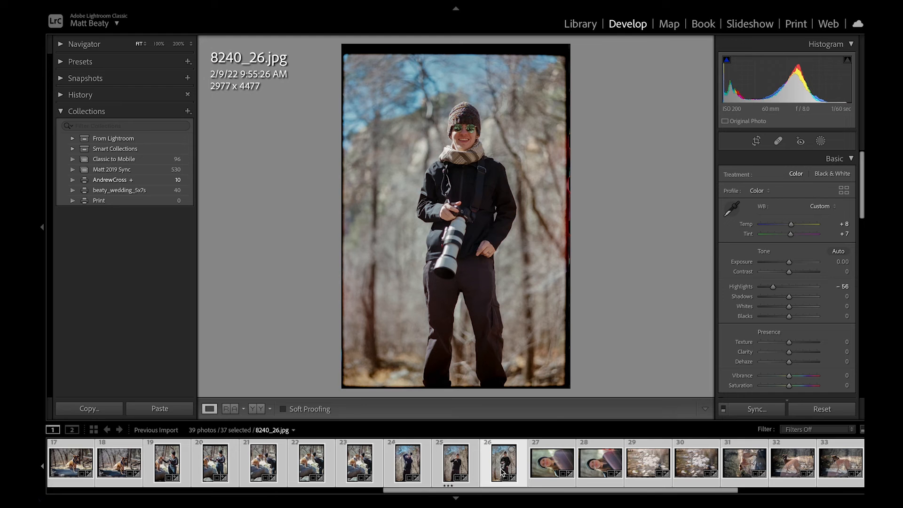
key(3)
Rotate 8240_27.jpg 90° clockwise so the woman is upright, and inspect the marks across her jacket at 200% and 100% zoom.
key(Right)
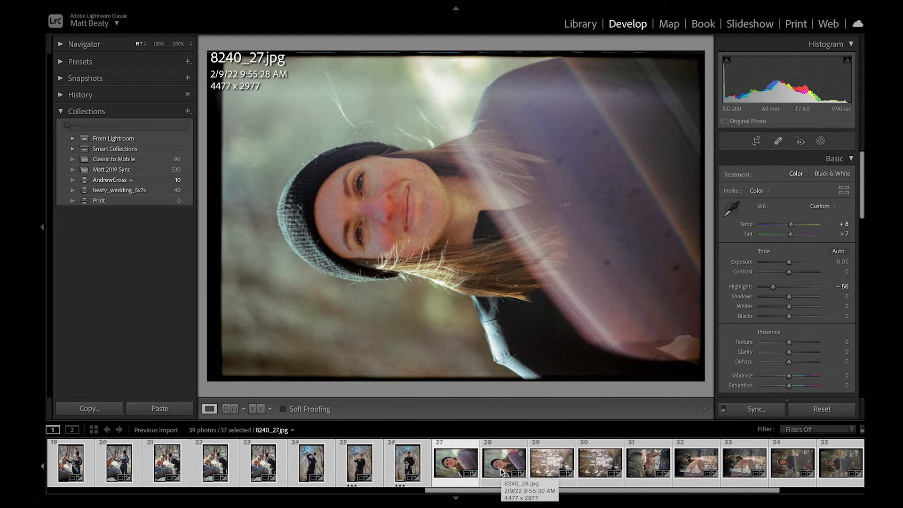
key(ctrl+bracketright)
click(502, 315)
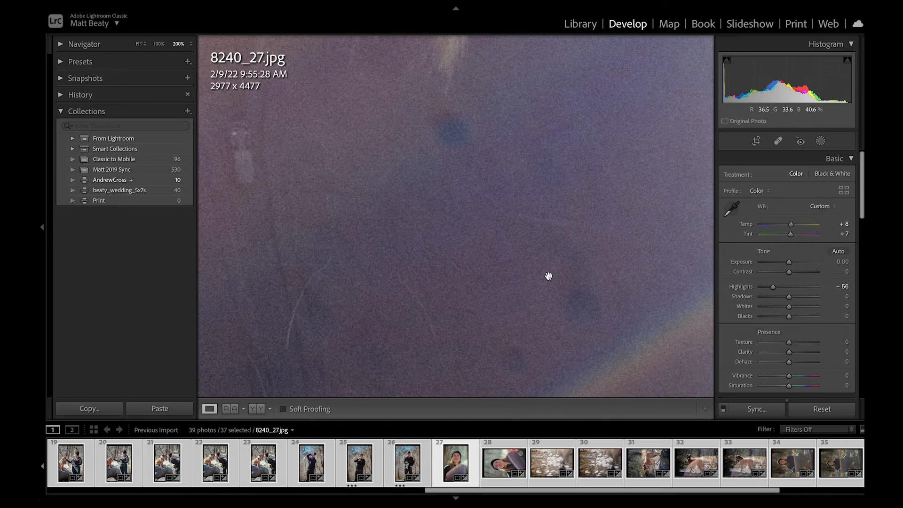
click(158, 44)
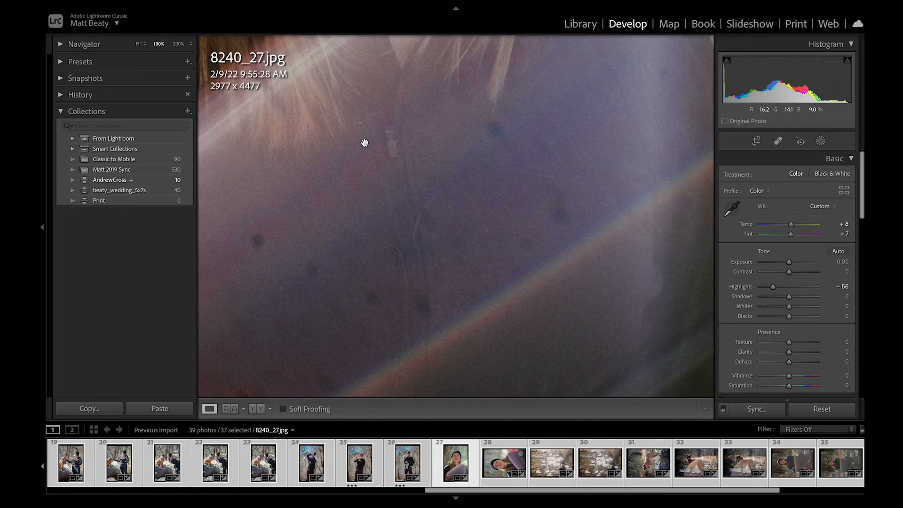
drag(520, 238, 623, 199)
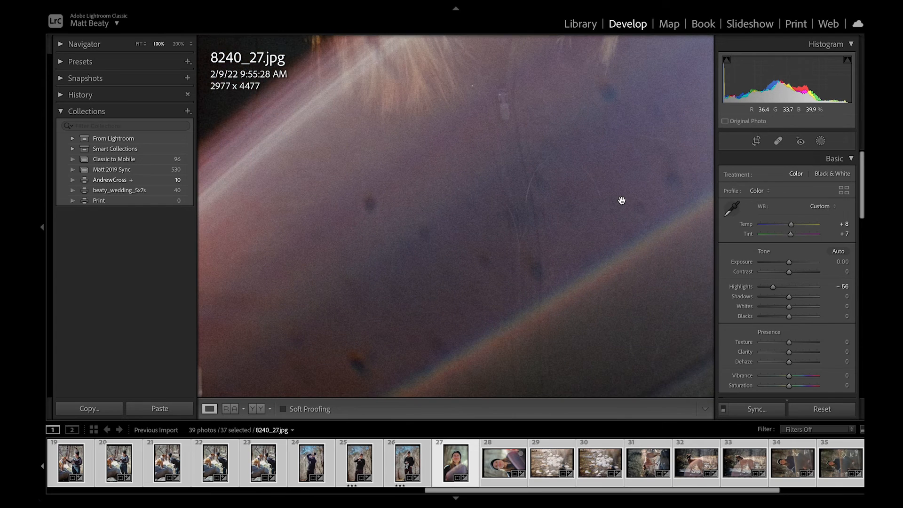
click(532, 173)
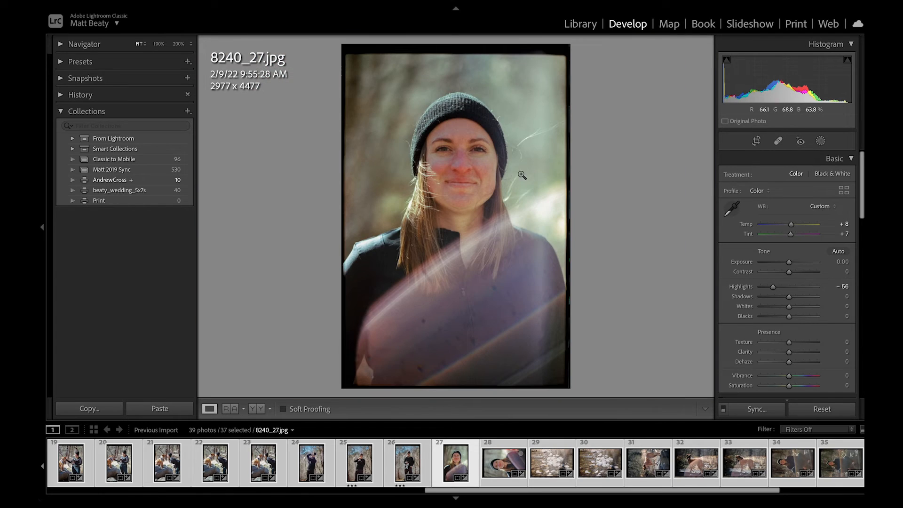
Set the Temp of 8240_27.jpg to +11, Tint to +26 and Saturation to −18.
drag(794, 237, 798, 238)
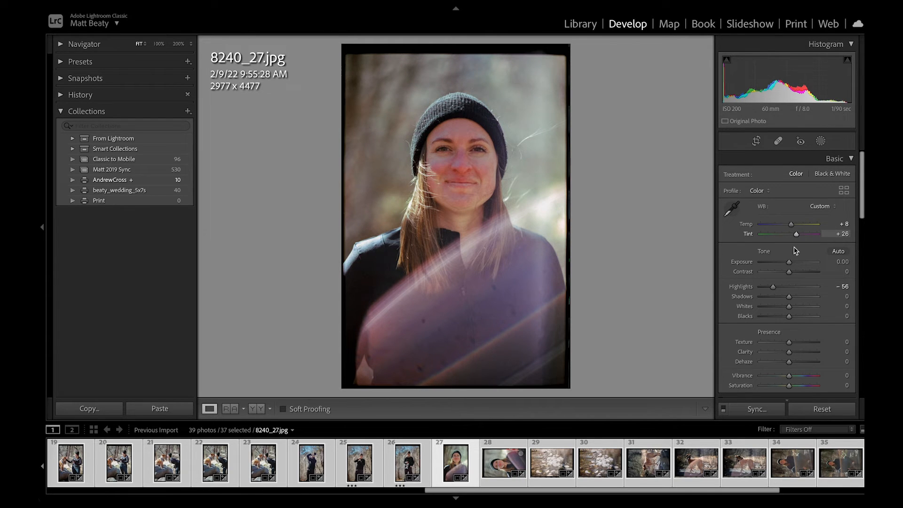
drag(789, 388, 786, 387)
drag(792, 228, 793, 229)
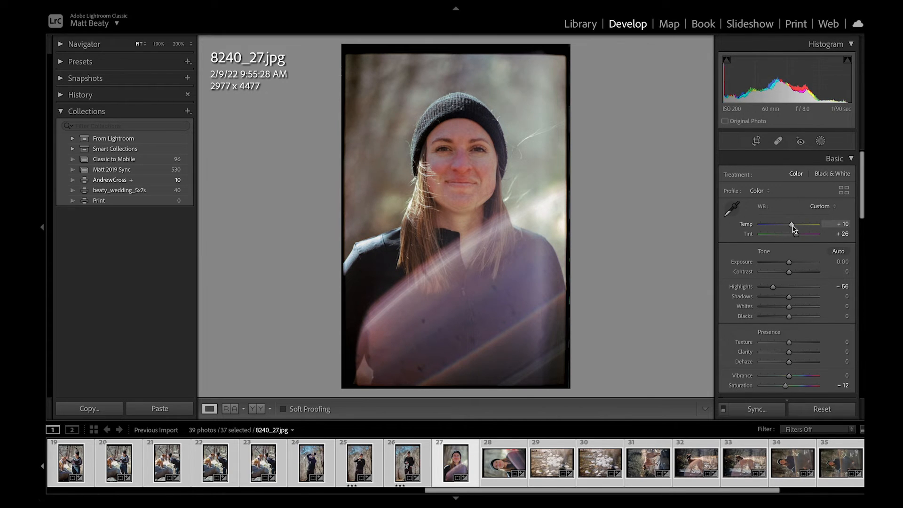
drag(794, 228, 795, 228)
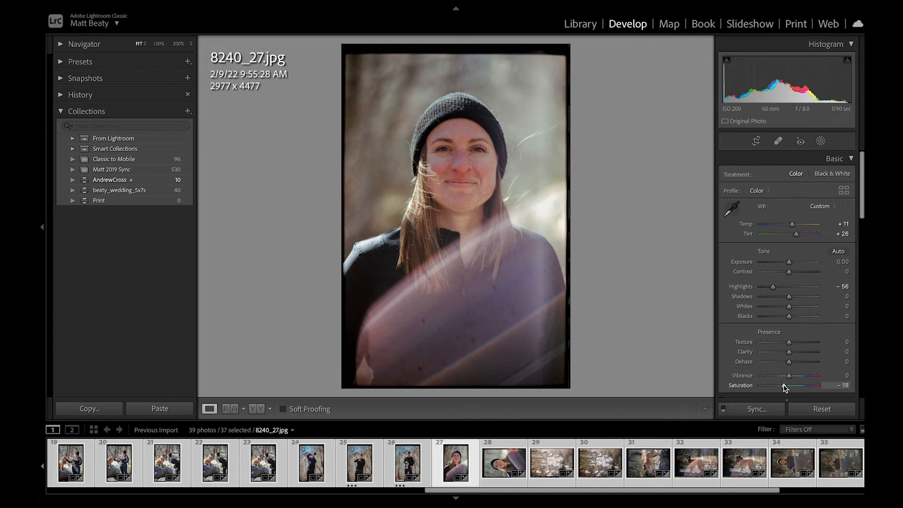
Examine the spots and scratches on the woman's jacket in 8240_27.jpg at 100% zoom.
click(455, 287)
drag(456, 290, 530, 101)
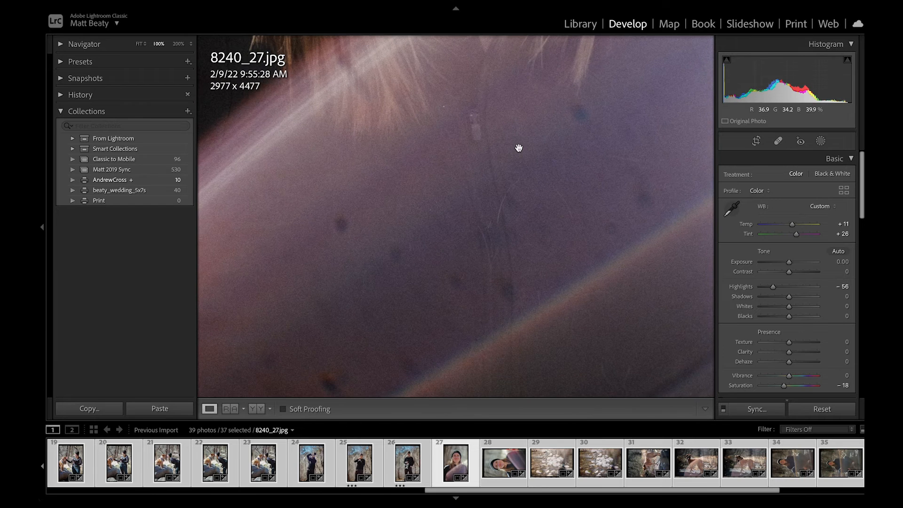
drag(489, 224, 534, 266)
click(534, 265)
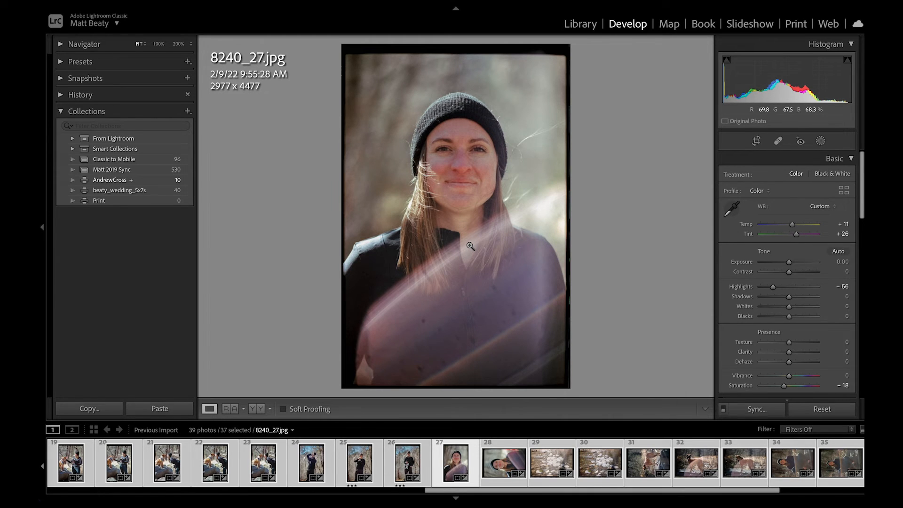
Rate 8240_27.jpg three stars and rotate 8240_28.jpg 90° clockwise so the woman is upright.
key(3)
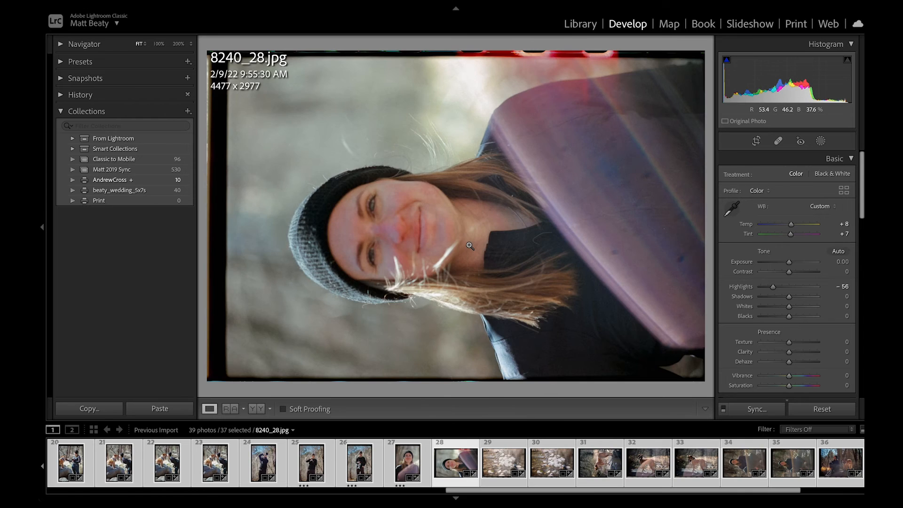
key(ctrl+bracketright)
key(Right)
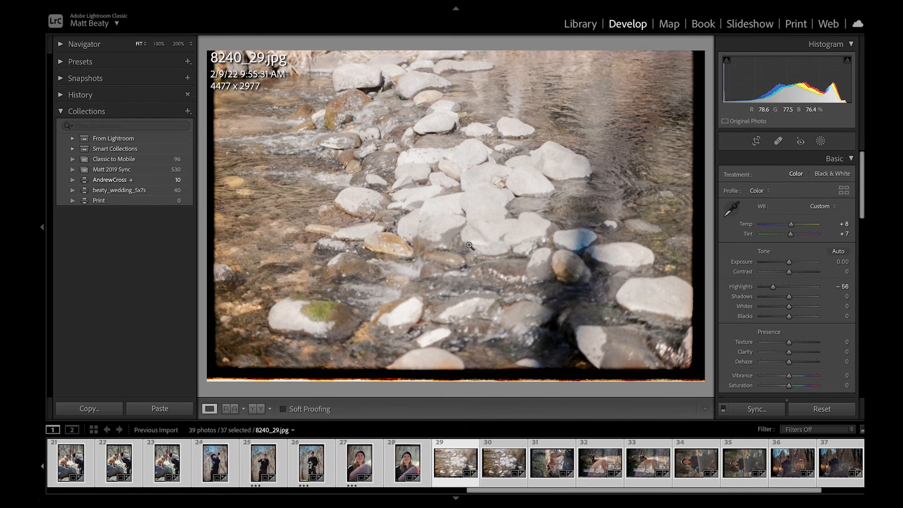
Review the creek and dog frames up to 8240_33.jpg, and rotate 8240_34.jpg 90° clockwise.
key(Right)
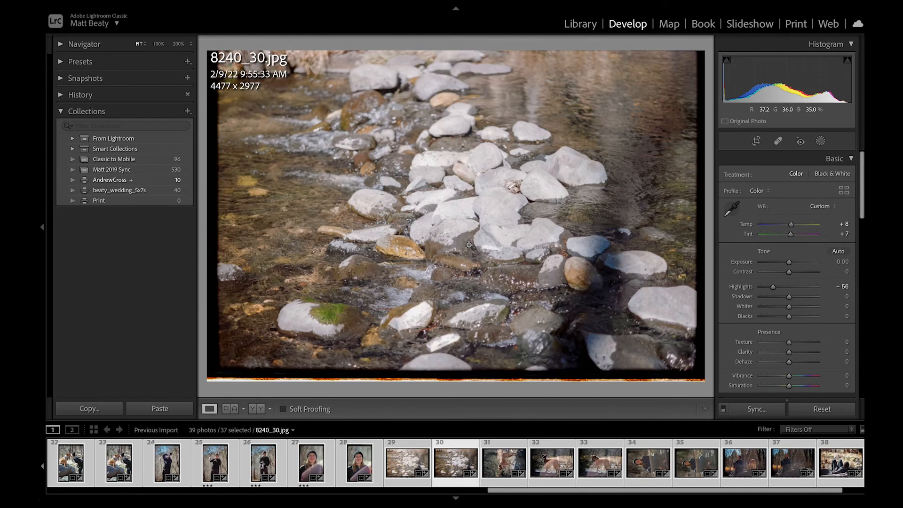
key(Right)
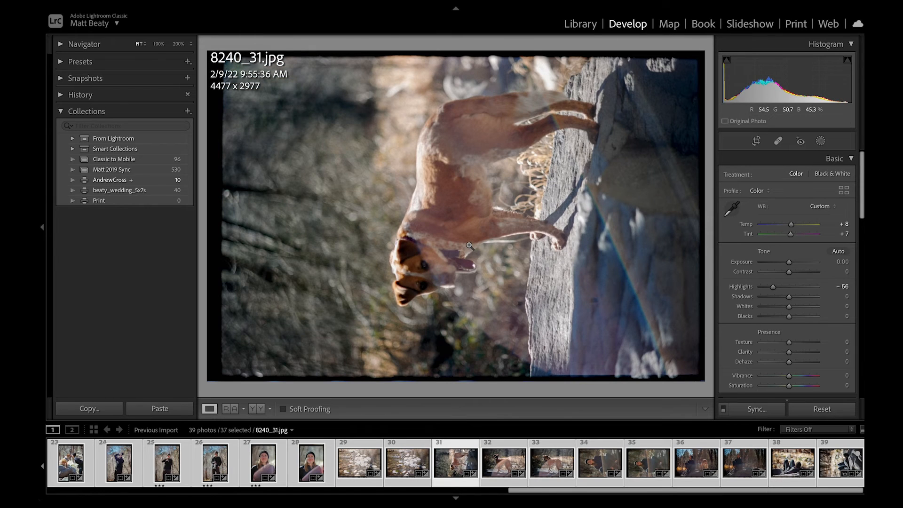
key(Right)
key(Right)
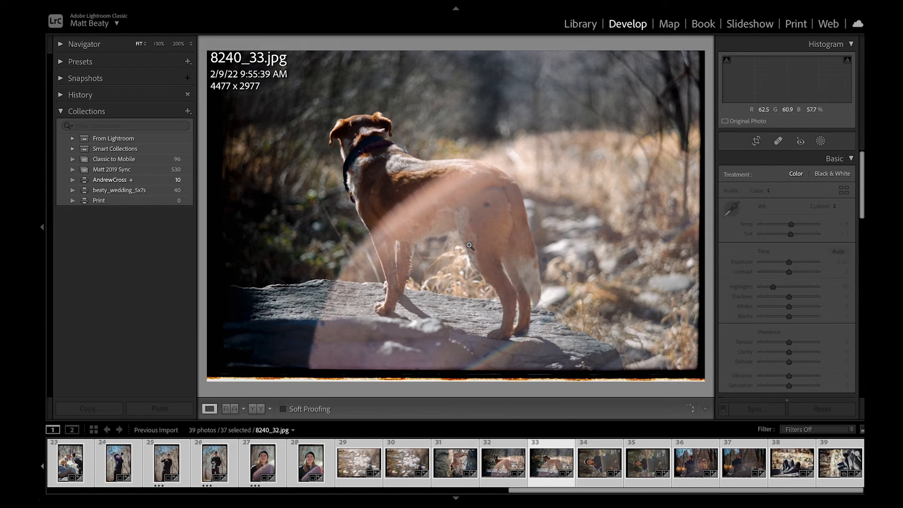
key(Right)
key(Left)
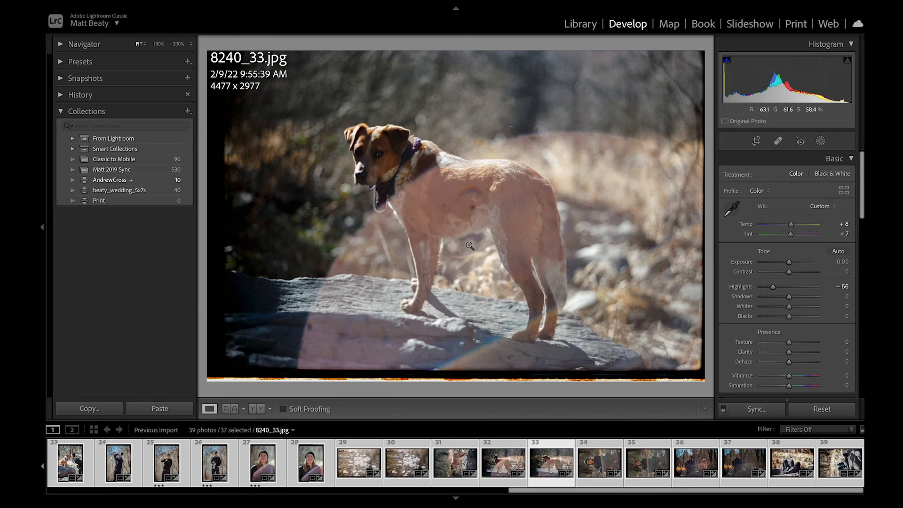
key(Right)
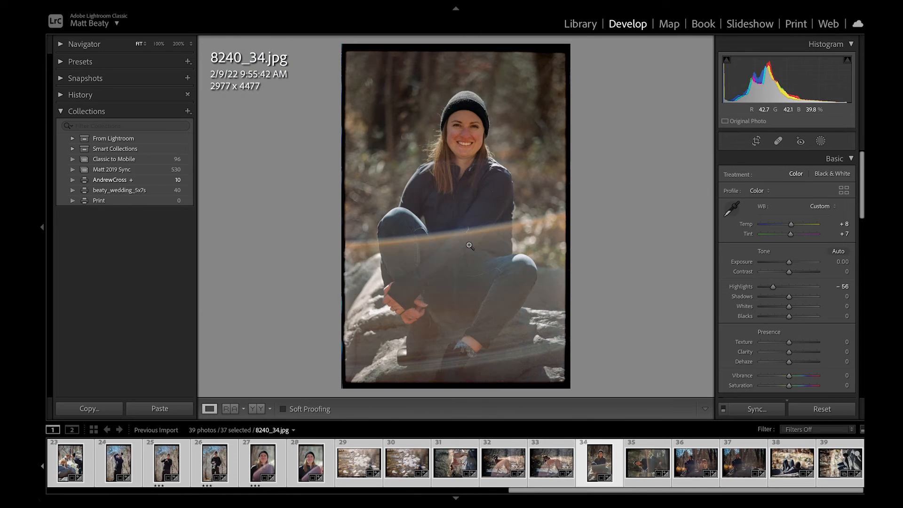
White-balance 8240_34.jpg by sampling the grey rock beside the woman as target neutral, and set Temp to 0 with Tint at +6.
drag(792, 237, 793, 236)
click(732, 209)
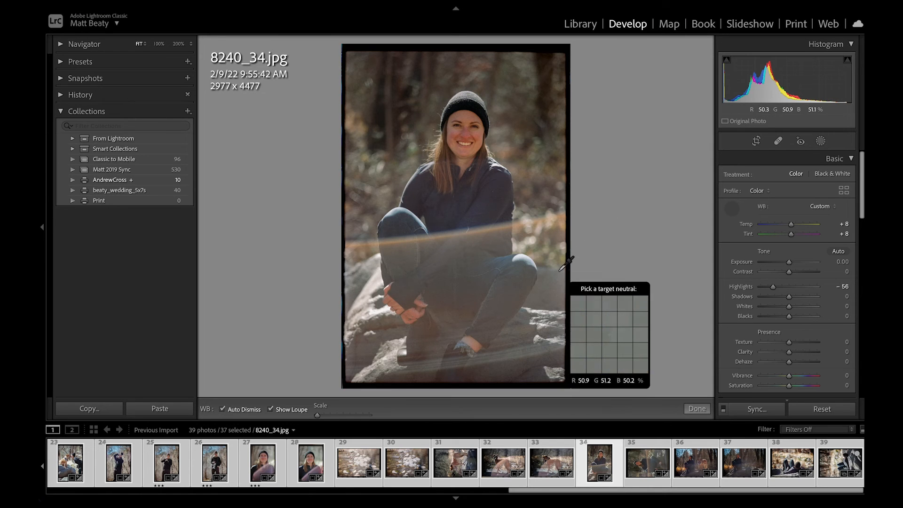
click(546, 324)
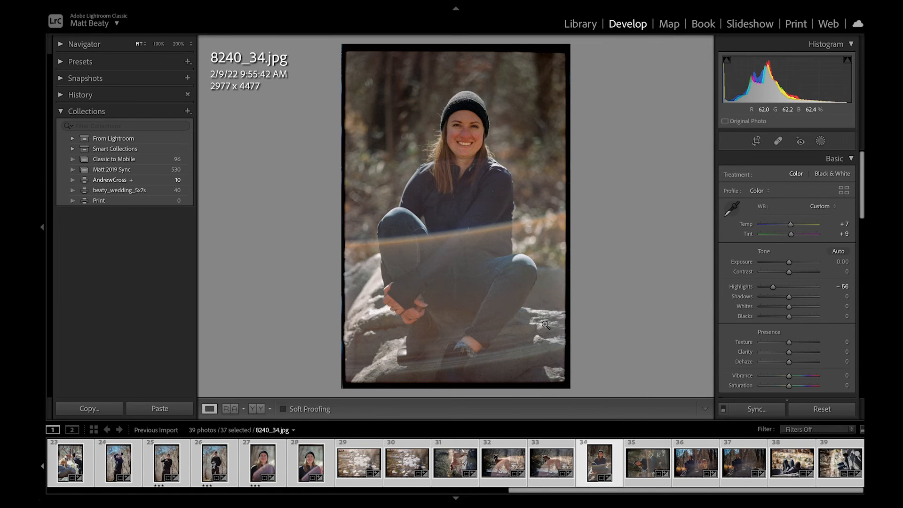
click(732, 209)
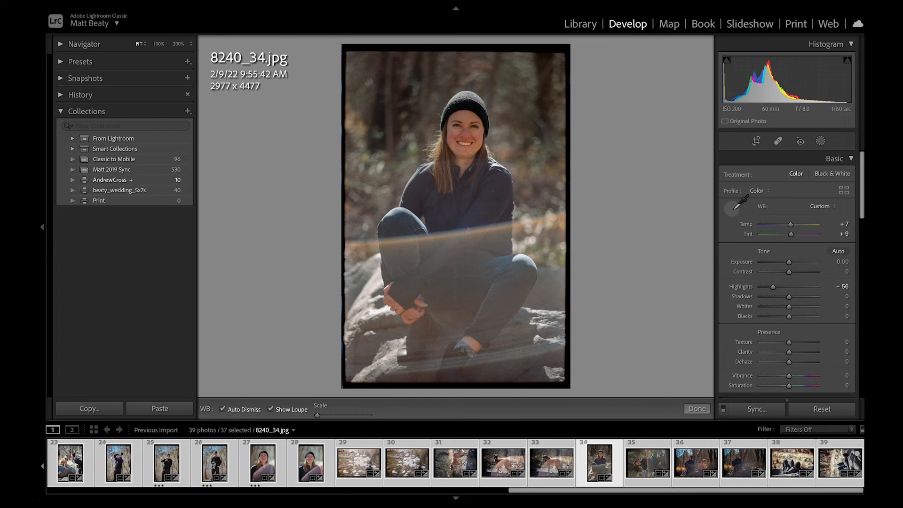
click(368, 323)
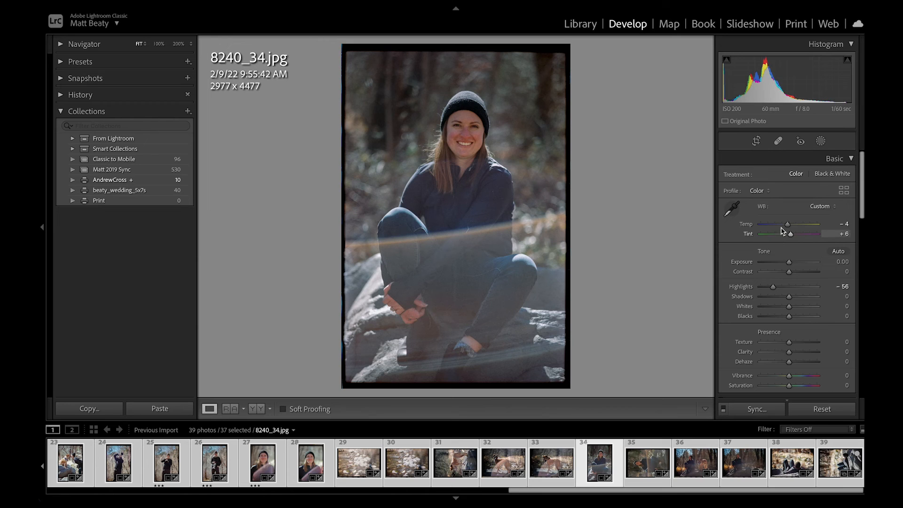
drag(788, 225, 789, 224)
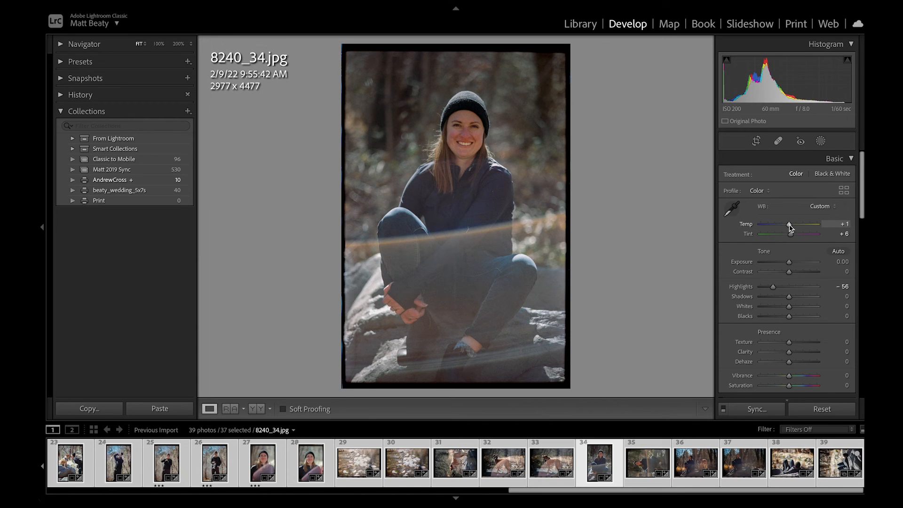
drag(790, 227, 790, 227)
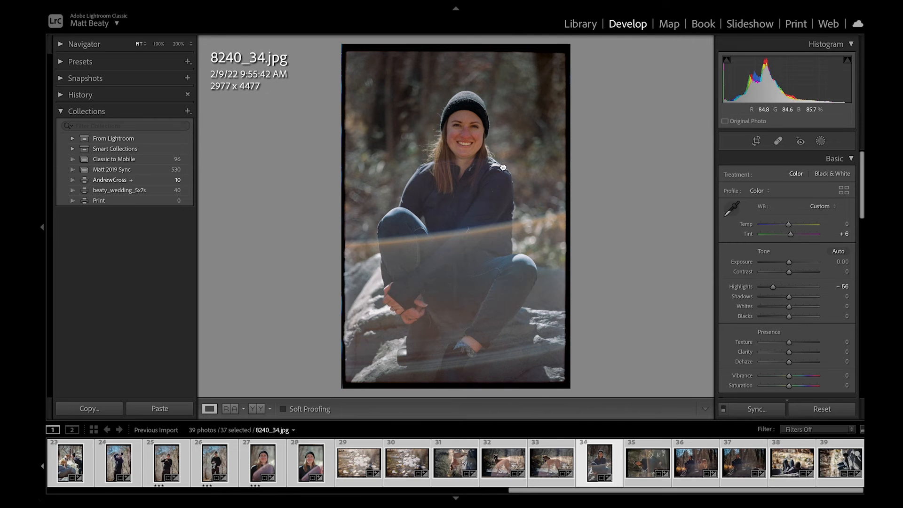
Clone out the thin white scratch on the woman's dark top in 8240_34.jpg using a size 38 brush.
click(490, 141)
click(495, 155)
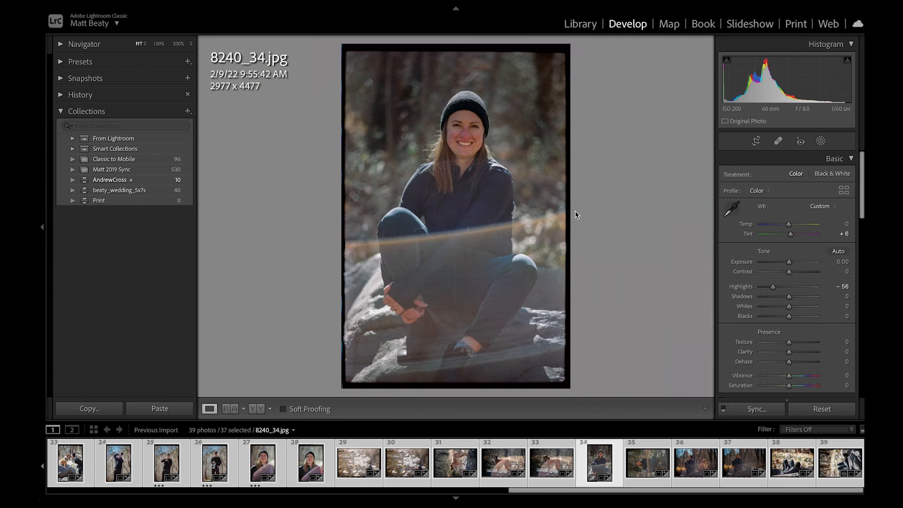
click(471, 230)
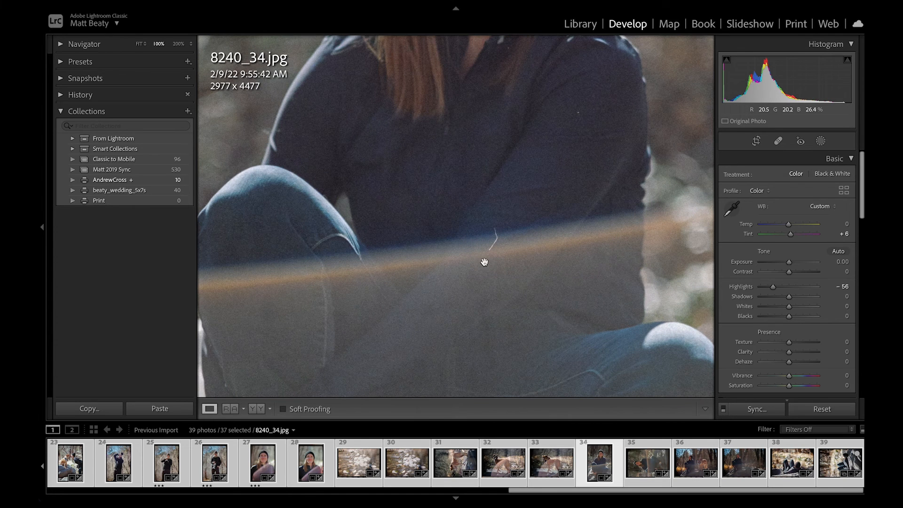
click(778, 141)
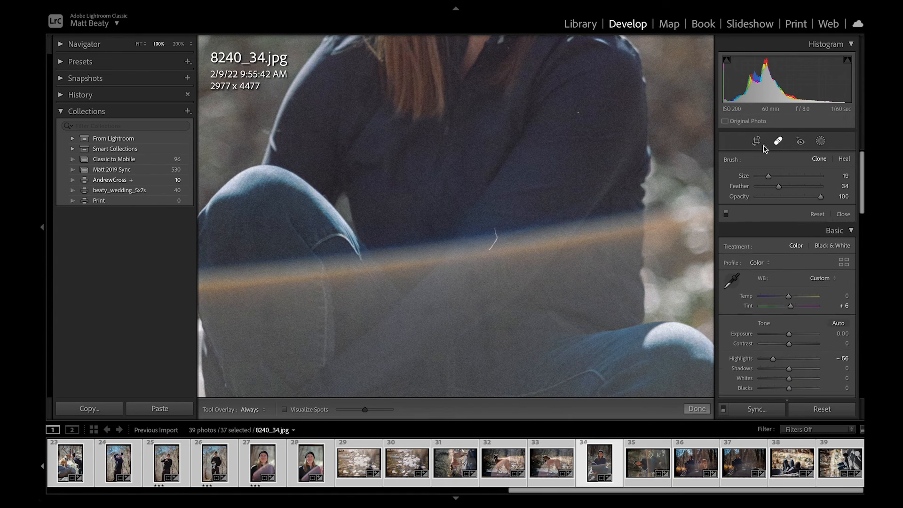
scroll(494, 234, up, 4)
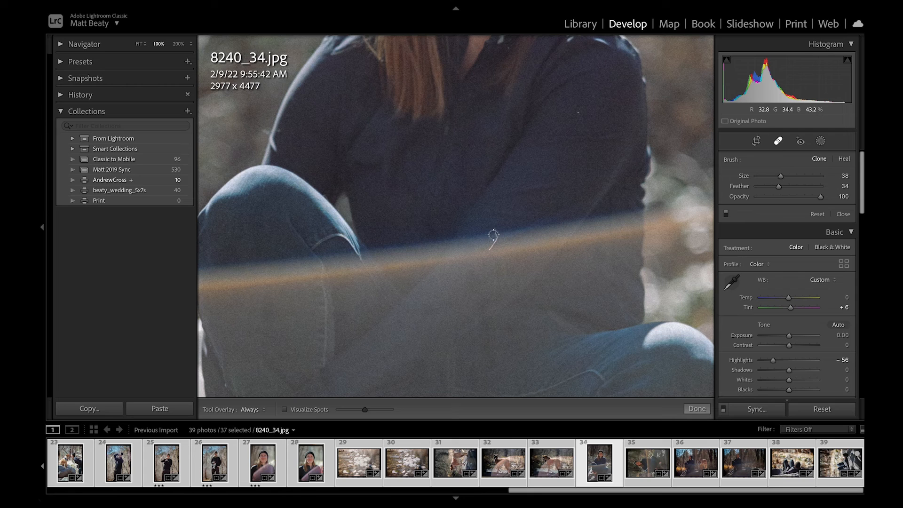
drag(495, 232, 489, 251)
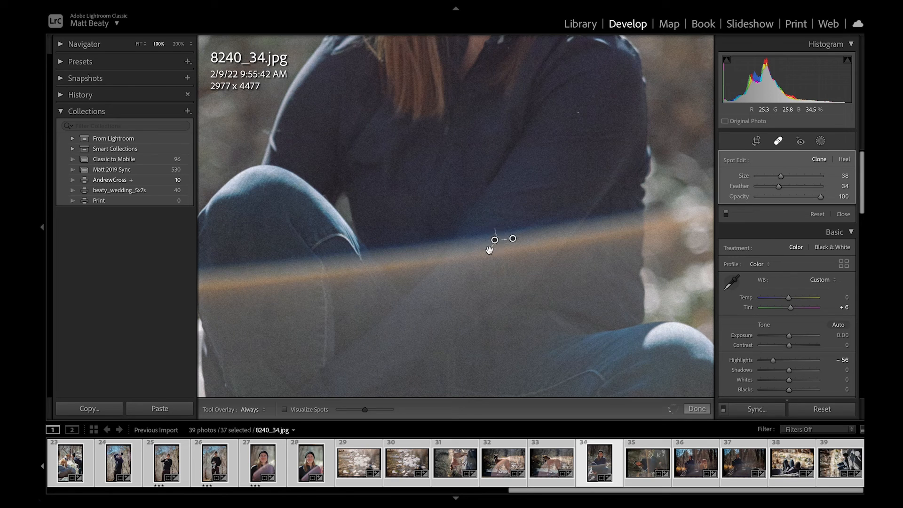
click(778, 140)
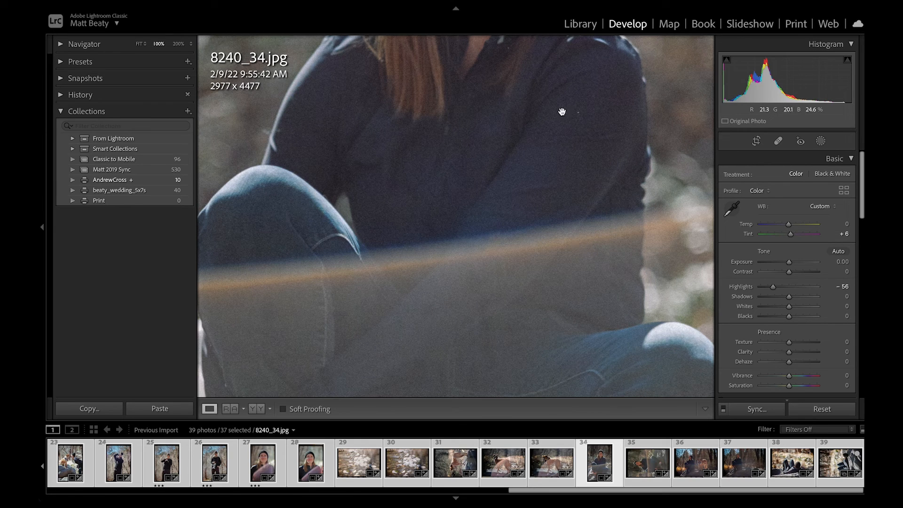
click(676, 245)
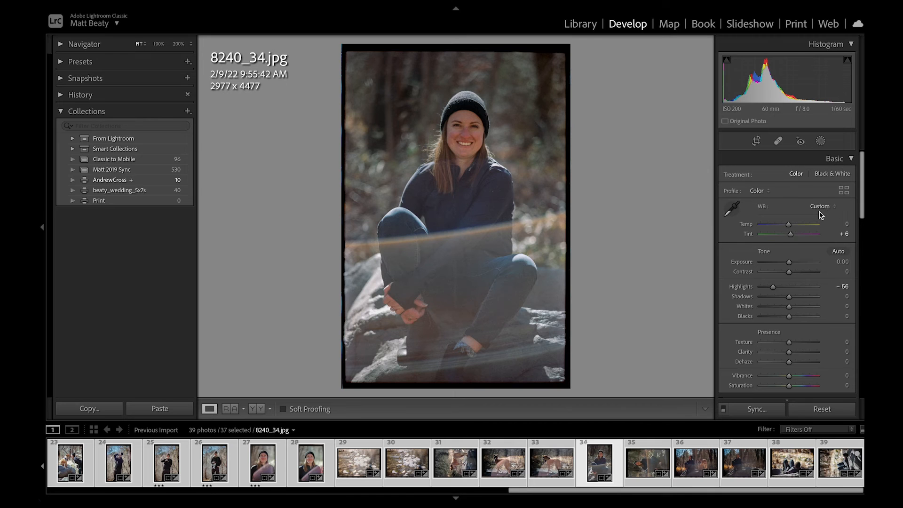
Sharpen 8240_34.jpg with Amount 63 and Masking 72, and check the hair and face at 100% zoom.
scroll(819, 212, down, 5)
scroll(819, 212, down, 5)
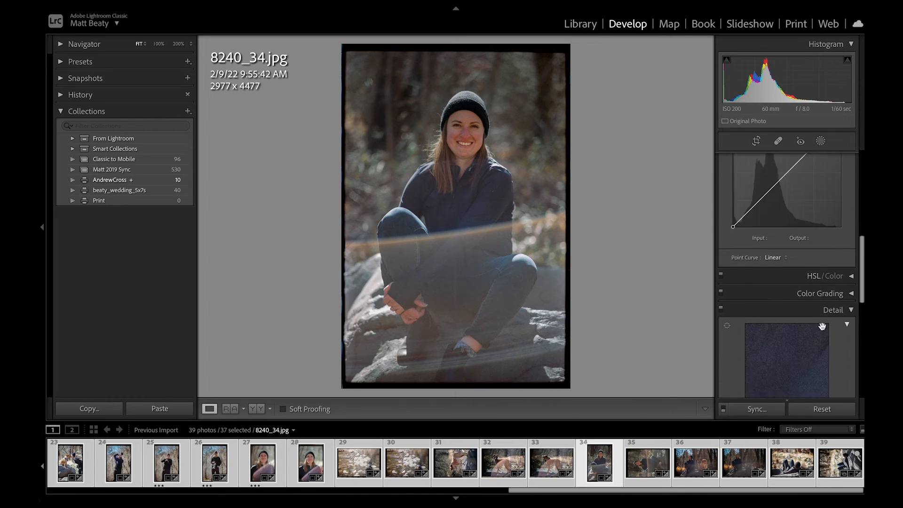
drag(788, 332, 794, 335)
drag(802, 337, 802, 336)
click(448, 163)
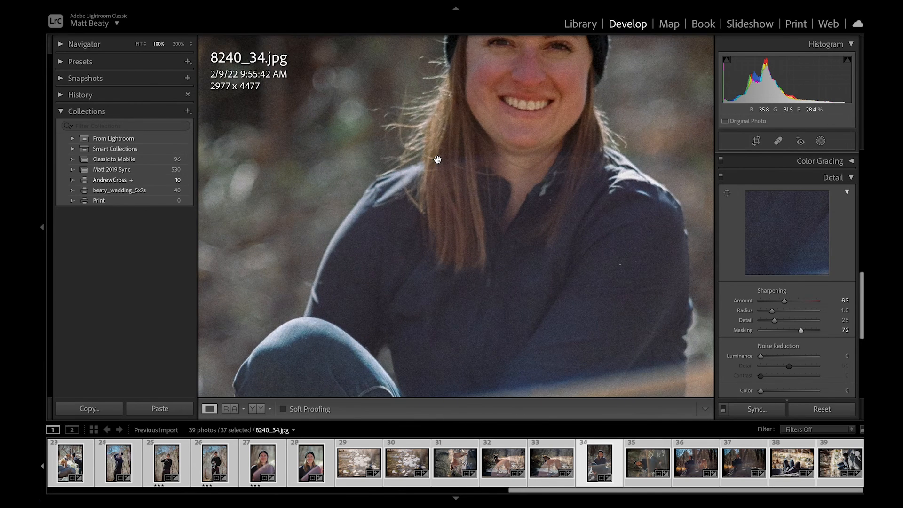
click(448, 156)
Add grain with Amount 8 to 8240_34.jpg and check the woman's face at 100% zoom.
scroll(754, 306, down, 5)
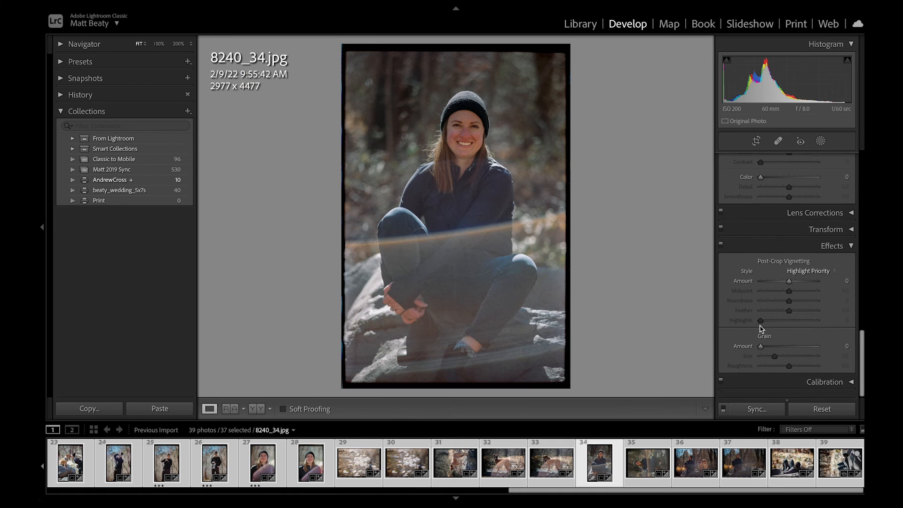
drag(760, 350, 763, 350)
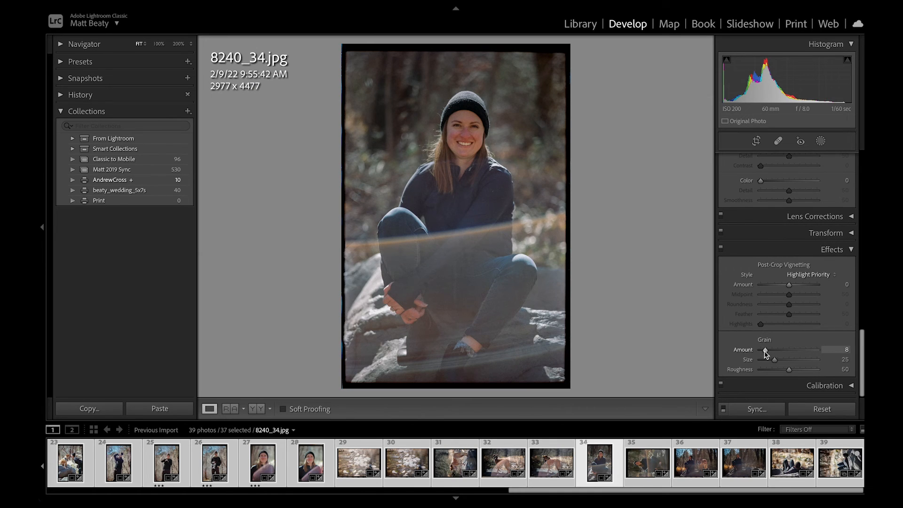
click(520, 166)
drag(433, 125, 541, 260)
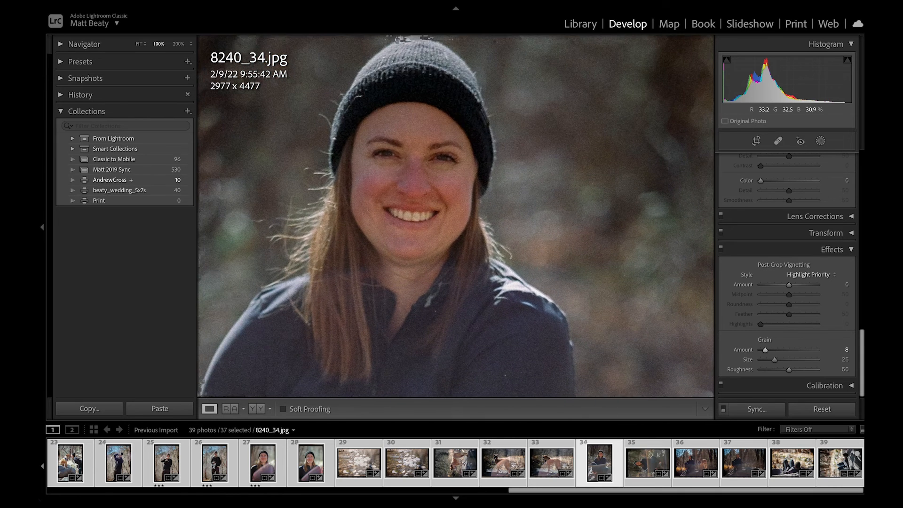
click(459, 215)
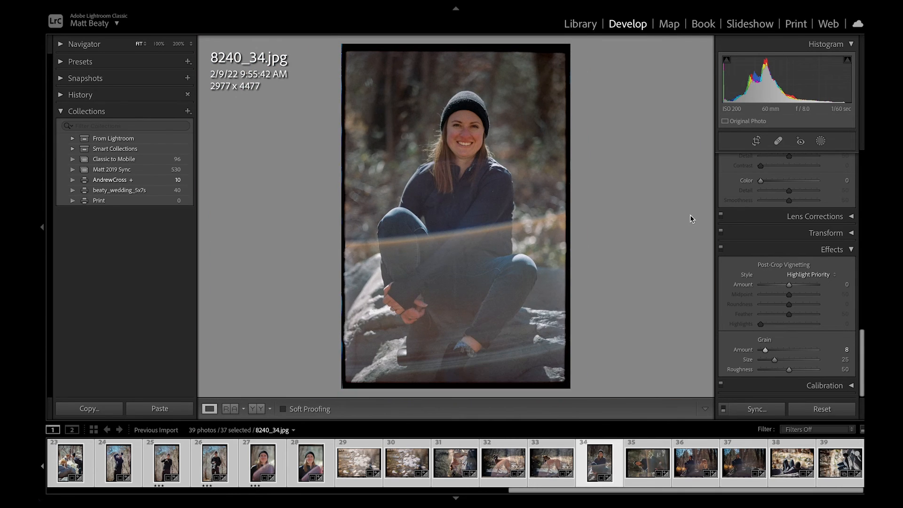
Paint a size 12 brush mask over the woman's face with Exposure 0.28, and rate 8240_34.jpg three stars.
scroll(794, 207, up, 10)
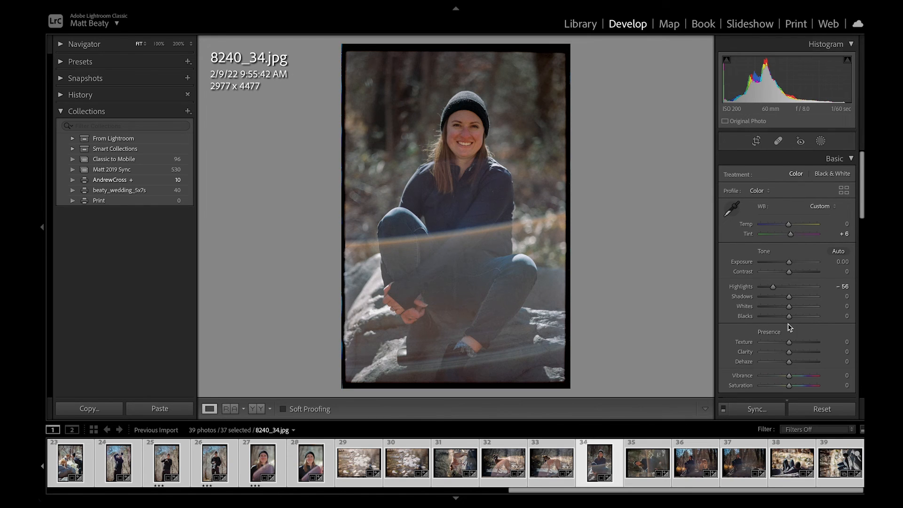
scroll(790, 327, down, 1)
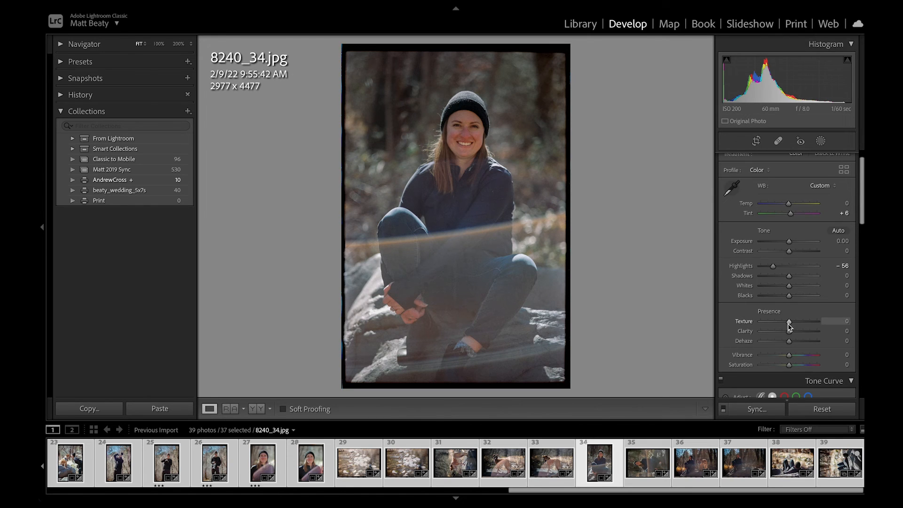
click(821, 141)
click(748, 206)
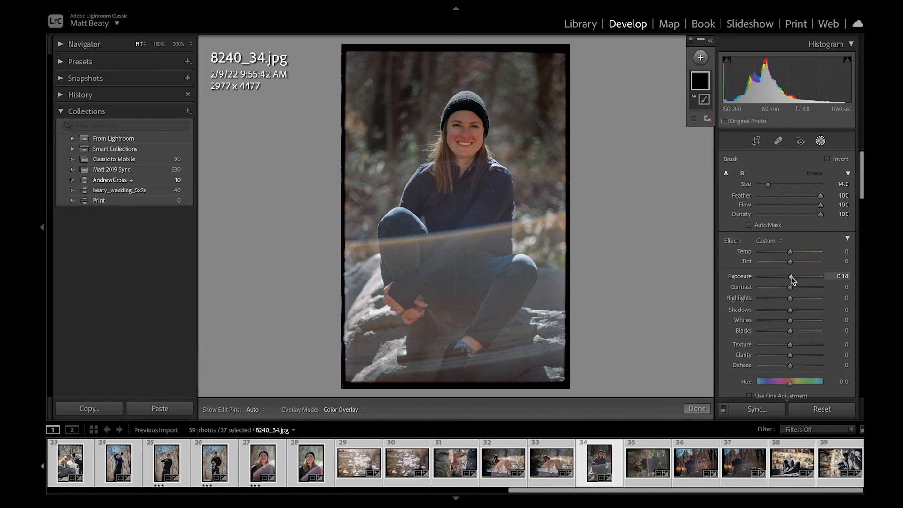
drag(793, 281, 795, 281)
key(bracketleft)
mouse_move(469, 122)
mouse_down()
mouse_move(456, 140)
mouse_move(464, 147)
mouse_move(473, 122)
mouse_move(465, 113)
mouse_move(450, 150)
mouse_up()
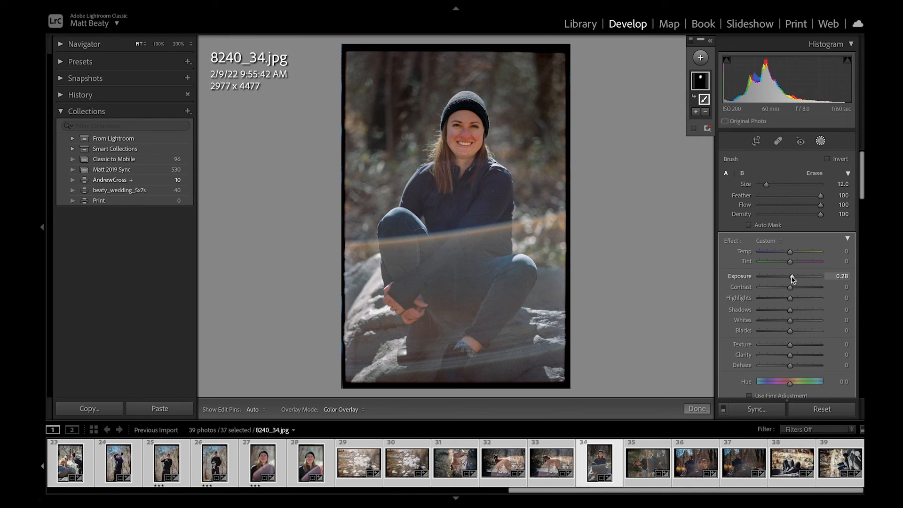
click(821, 141)
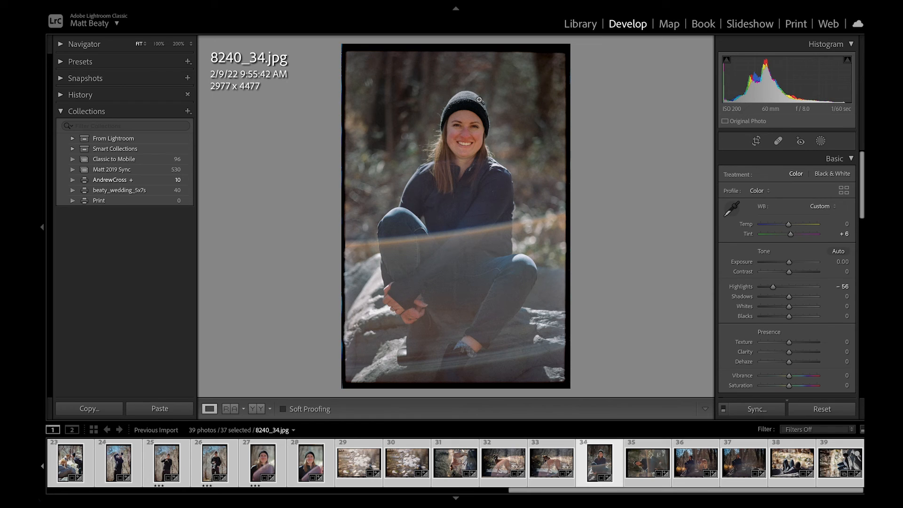
key(3)
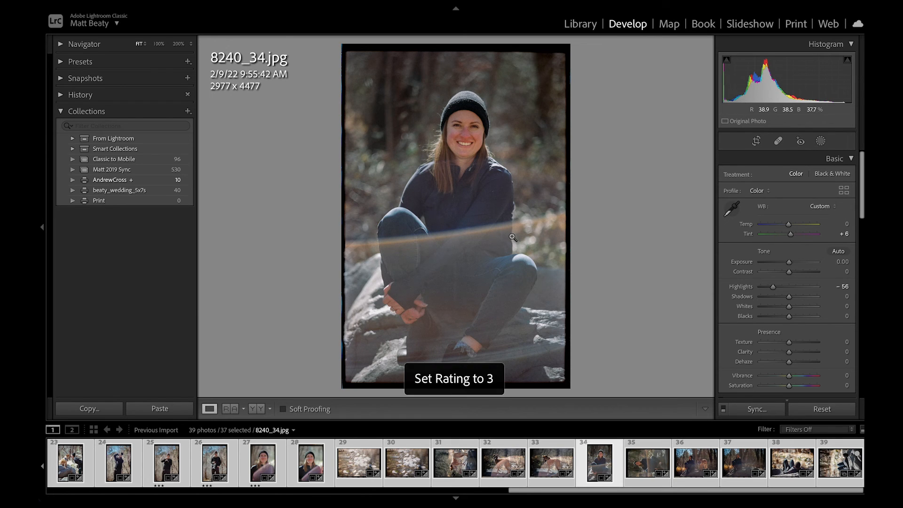